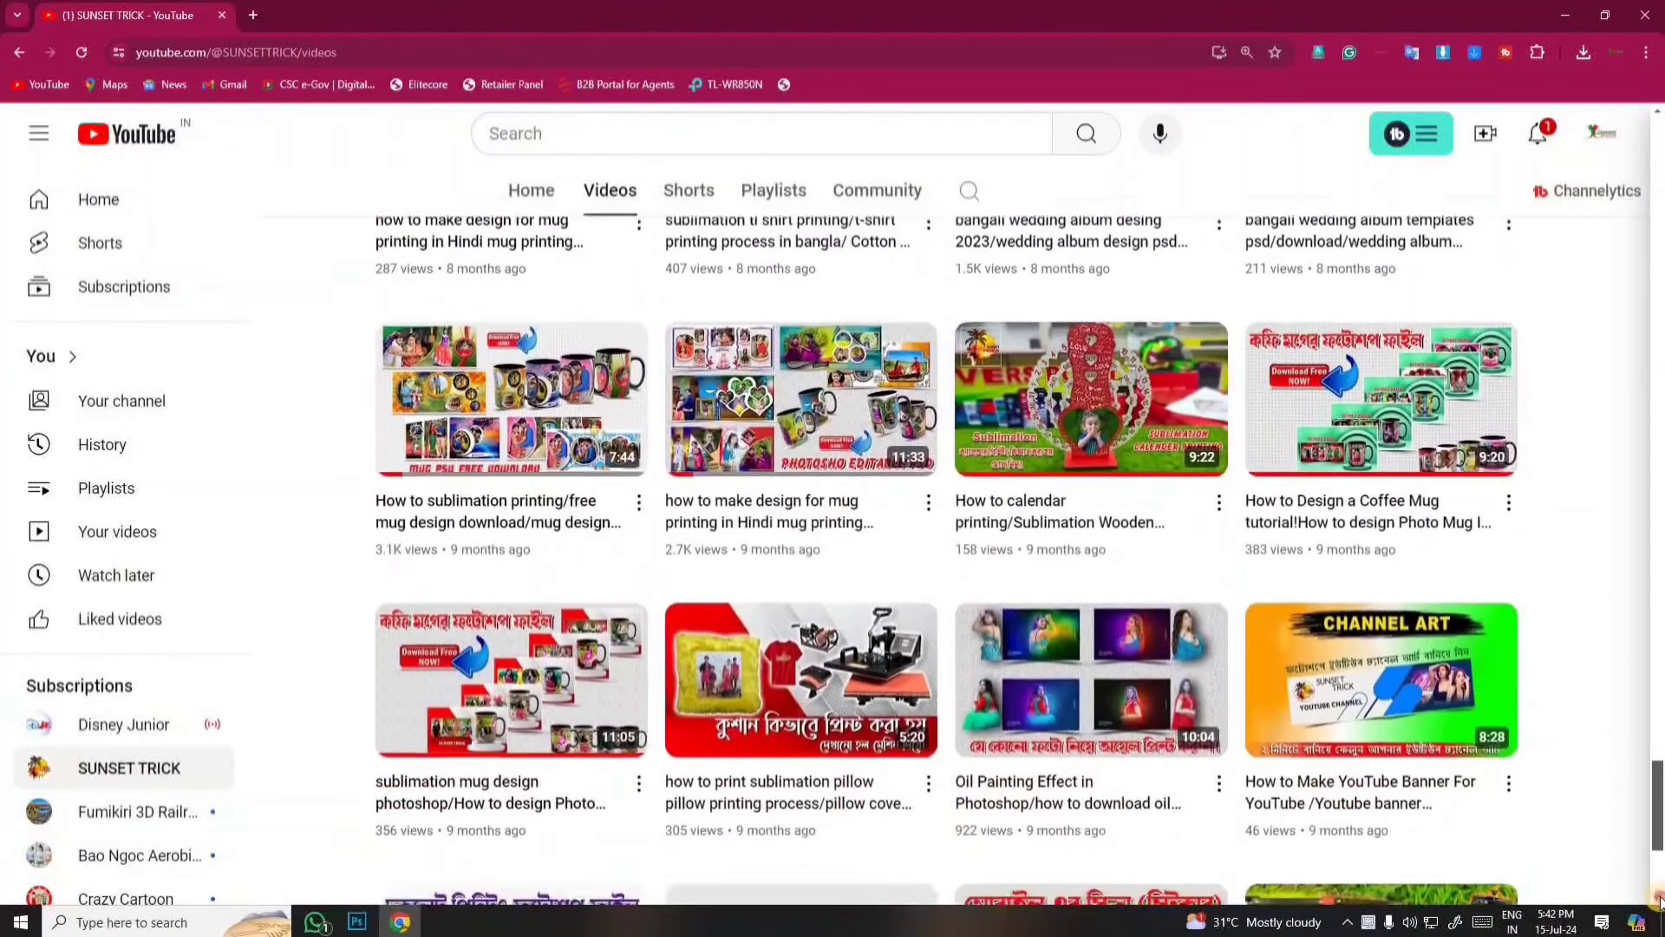
Look through the older uploads in the SUNSET TRICK channel's video list.
scroll(1658, 900, down, 1)
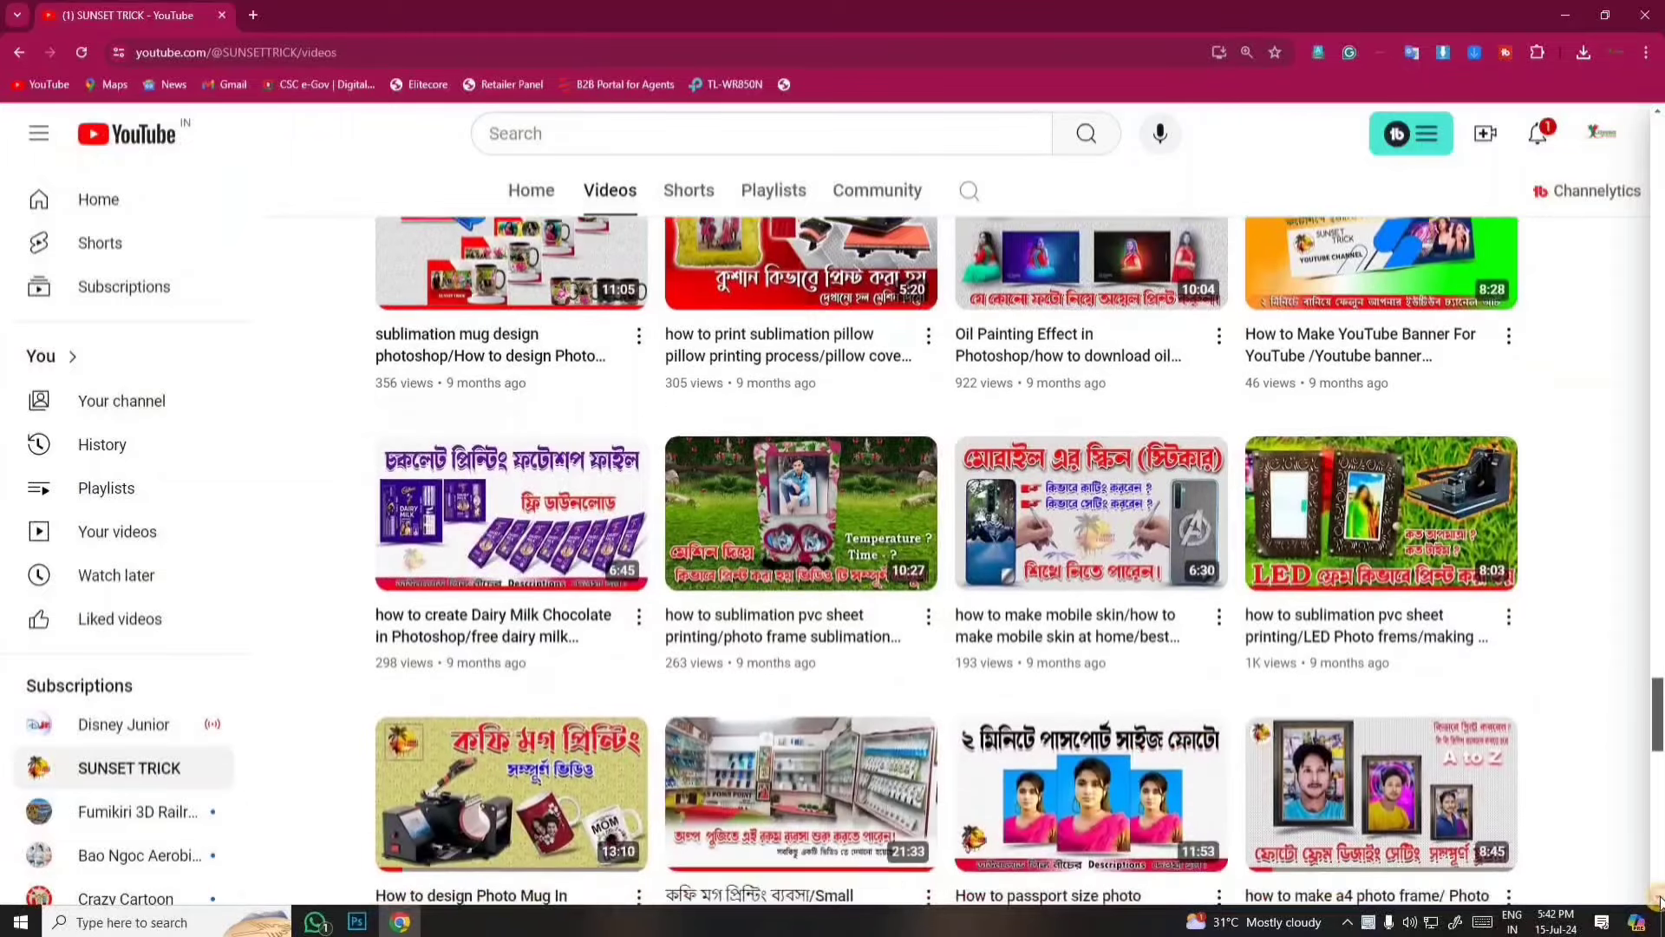
scroll(1658, 900, down, 6)
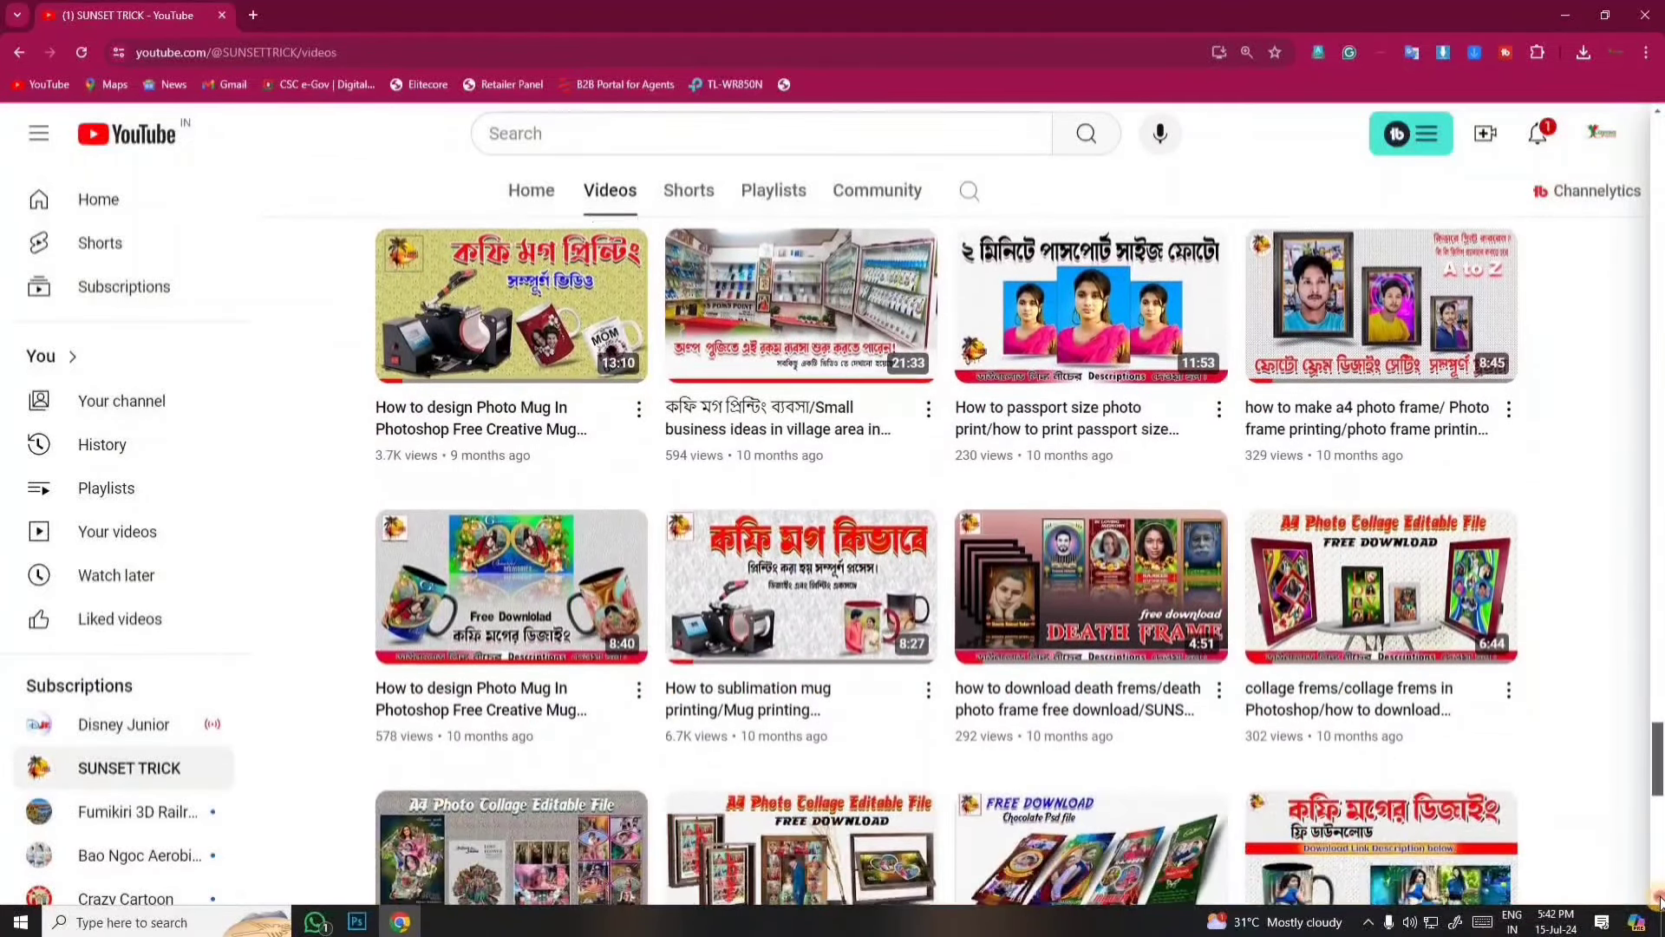
scroll(1658, 900, down, 6)
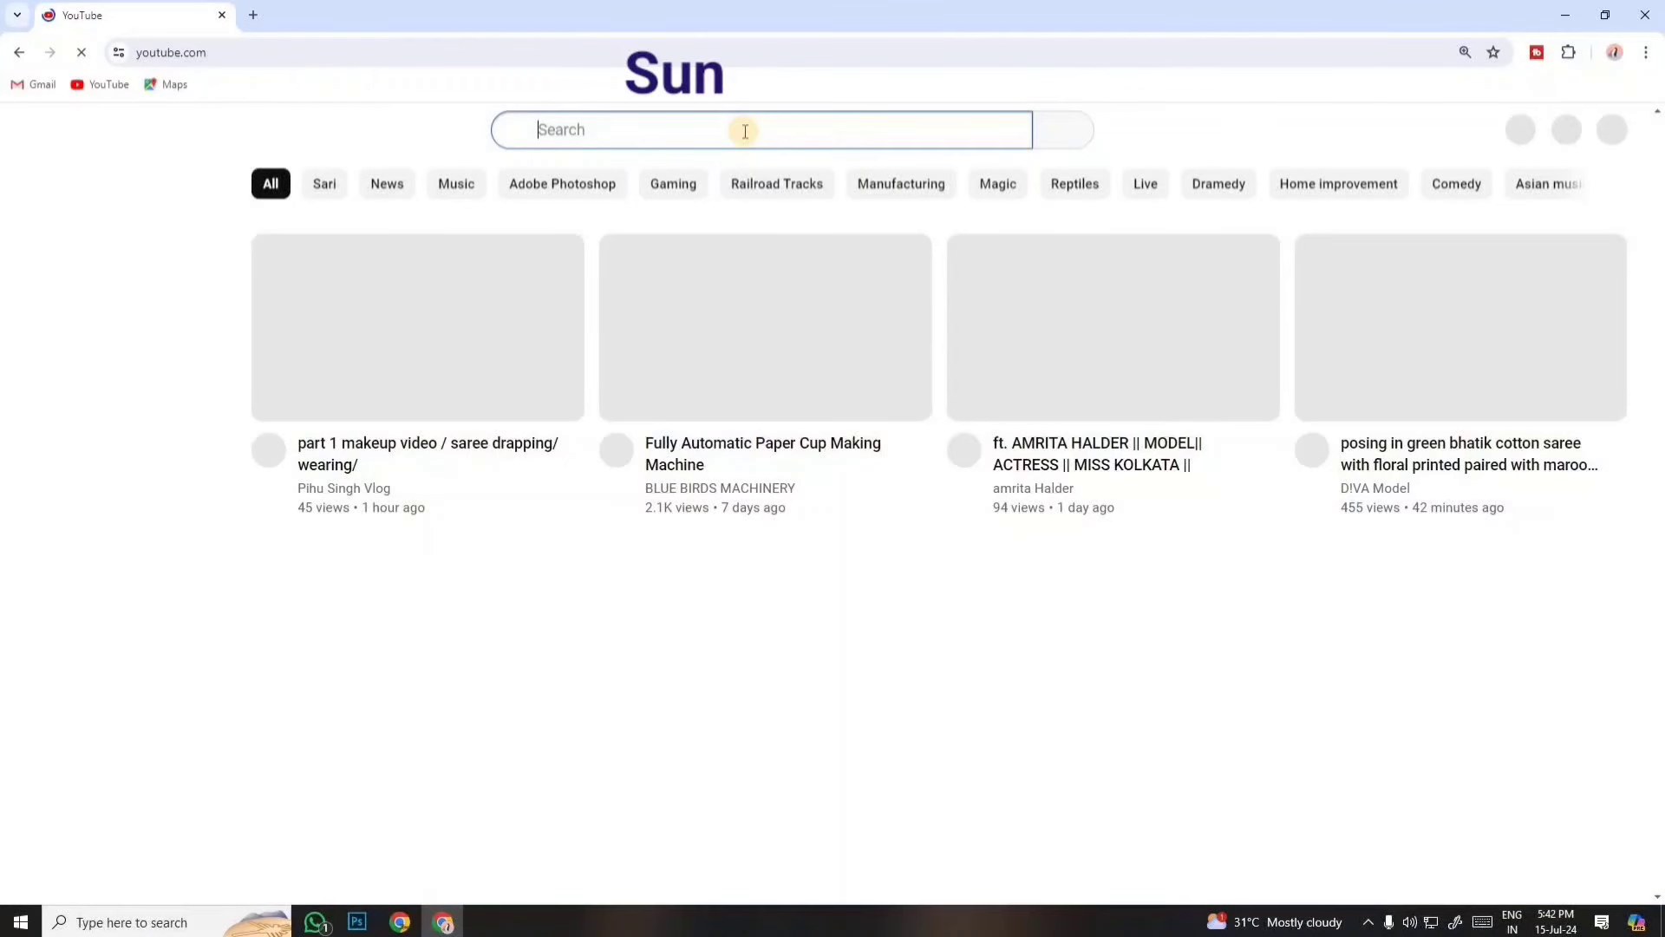
Search YouTube for "sunset trick" and open the SUNSET TRICK channel.
text(sunset tr)
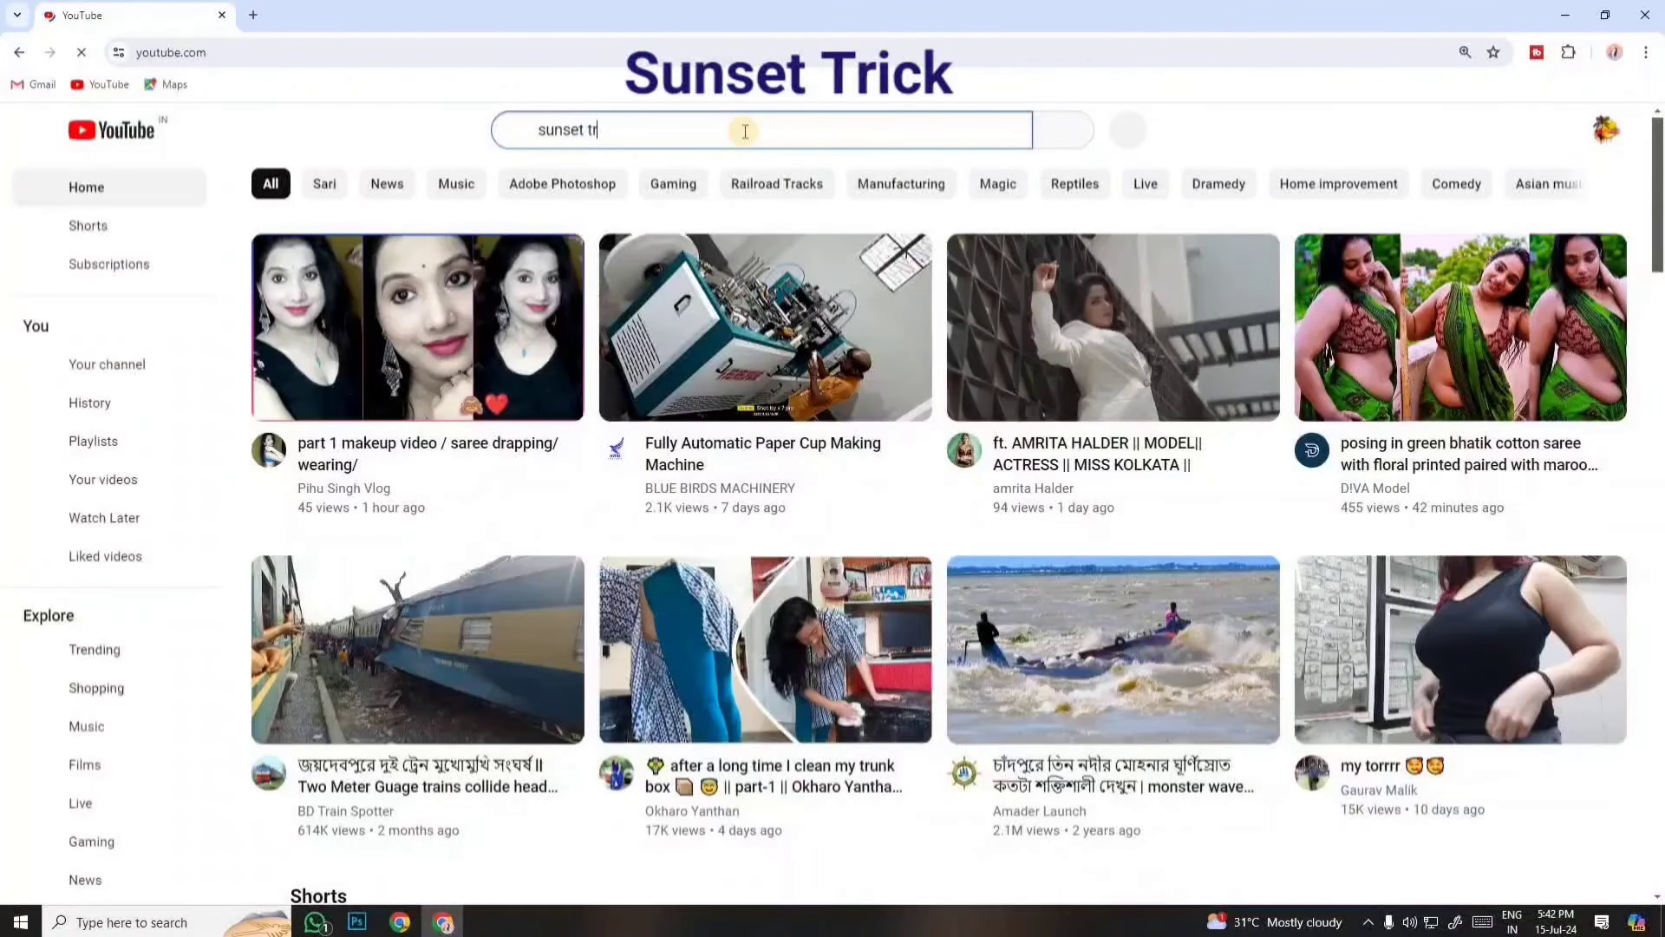
text(ick)
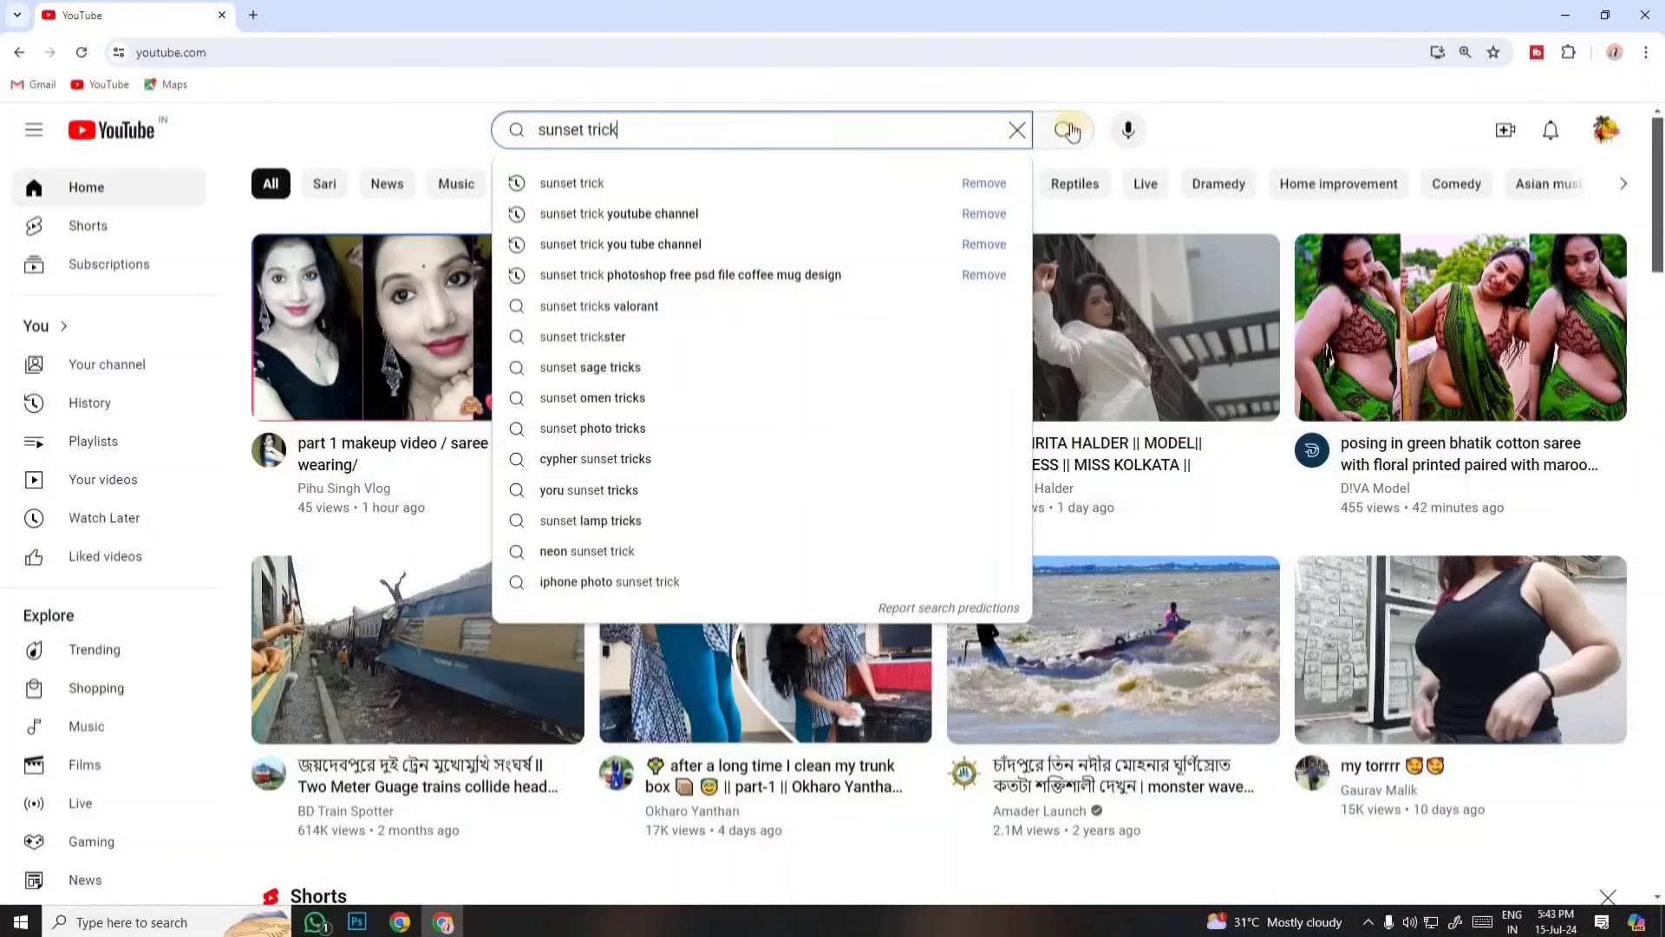
click(1062, 131)
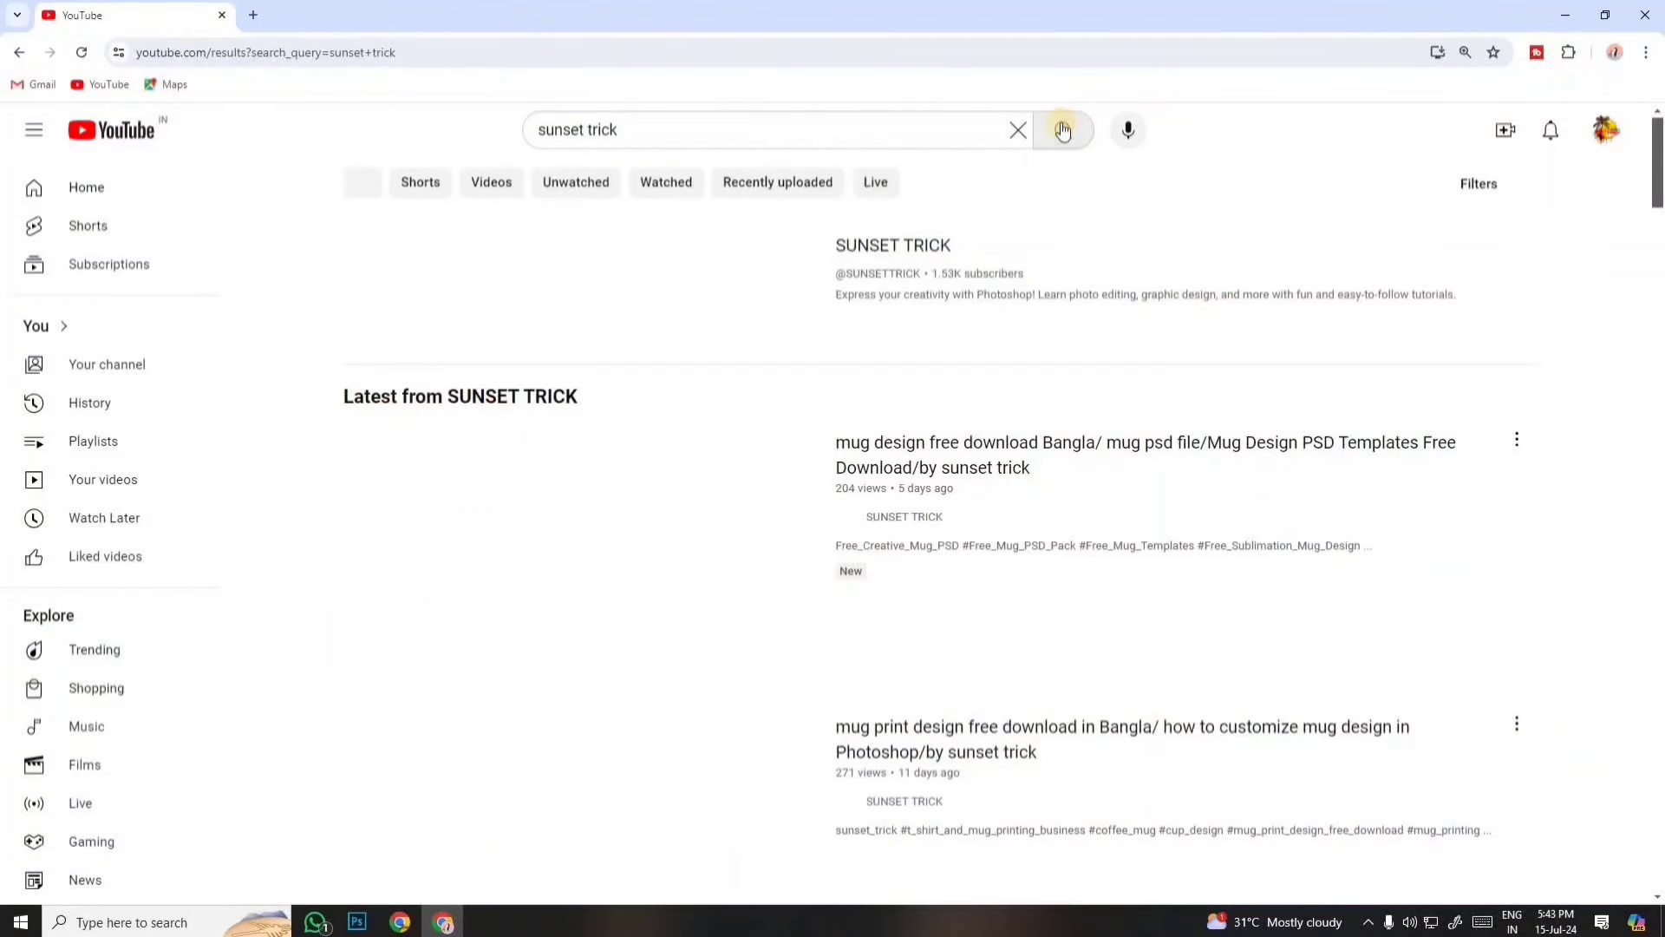
click(880, 245)
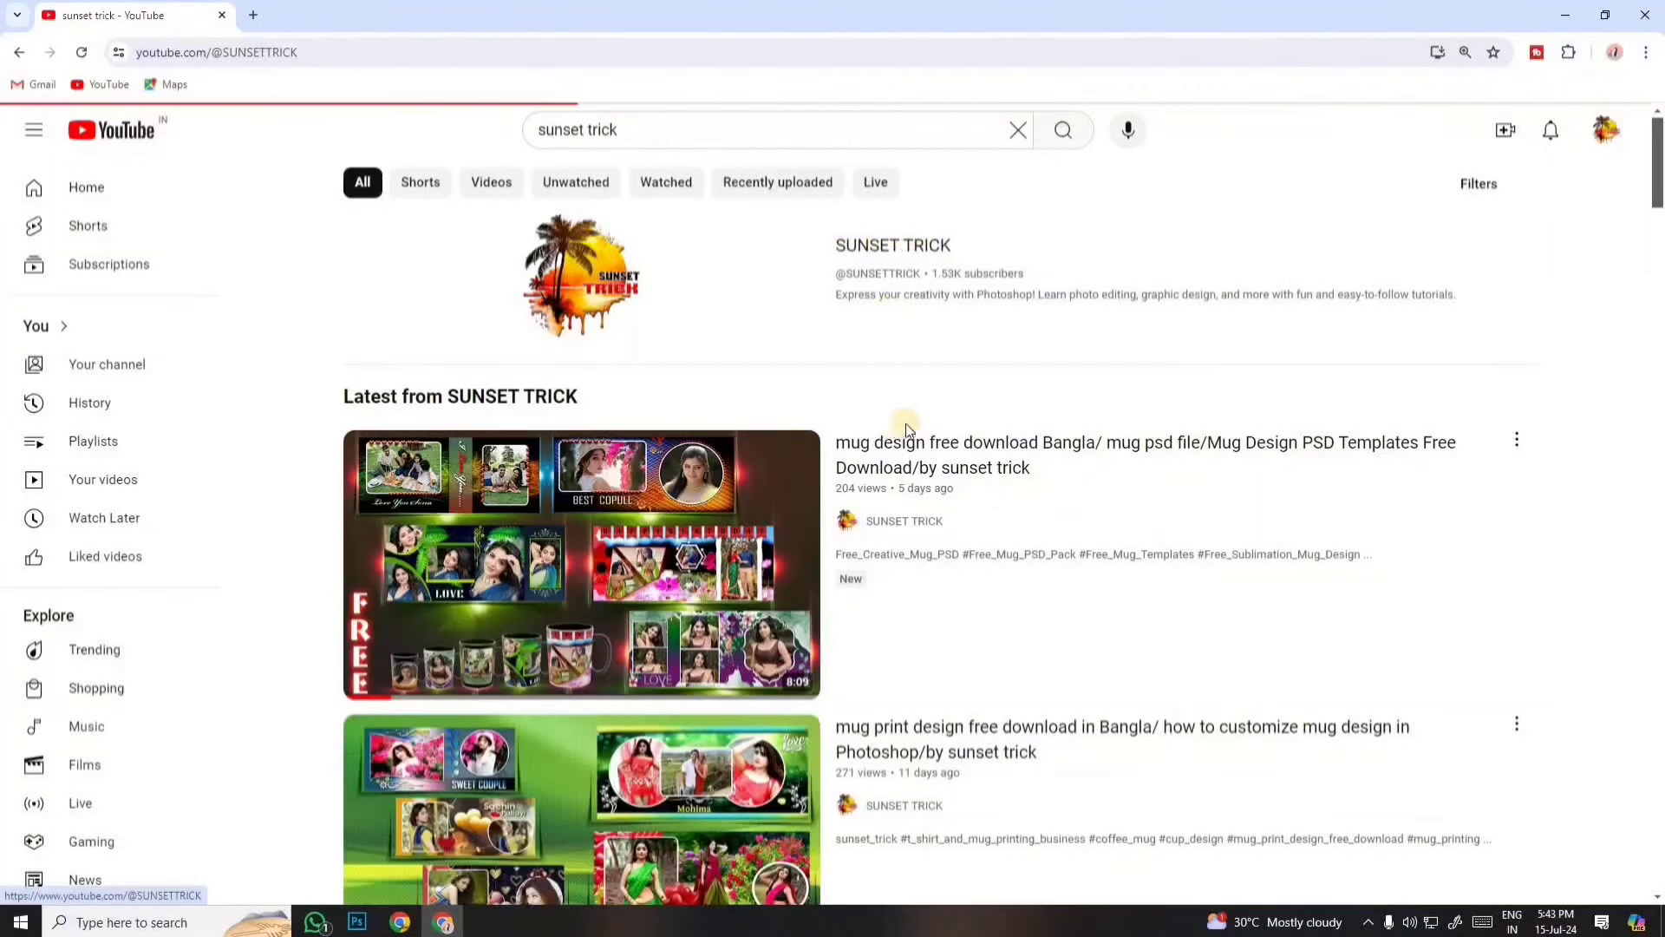
Find the two-month-old "mug print design free download in Bangla" video among the channel's recommendations and open it.
scroll(794, 612, down, 5)
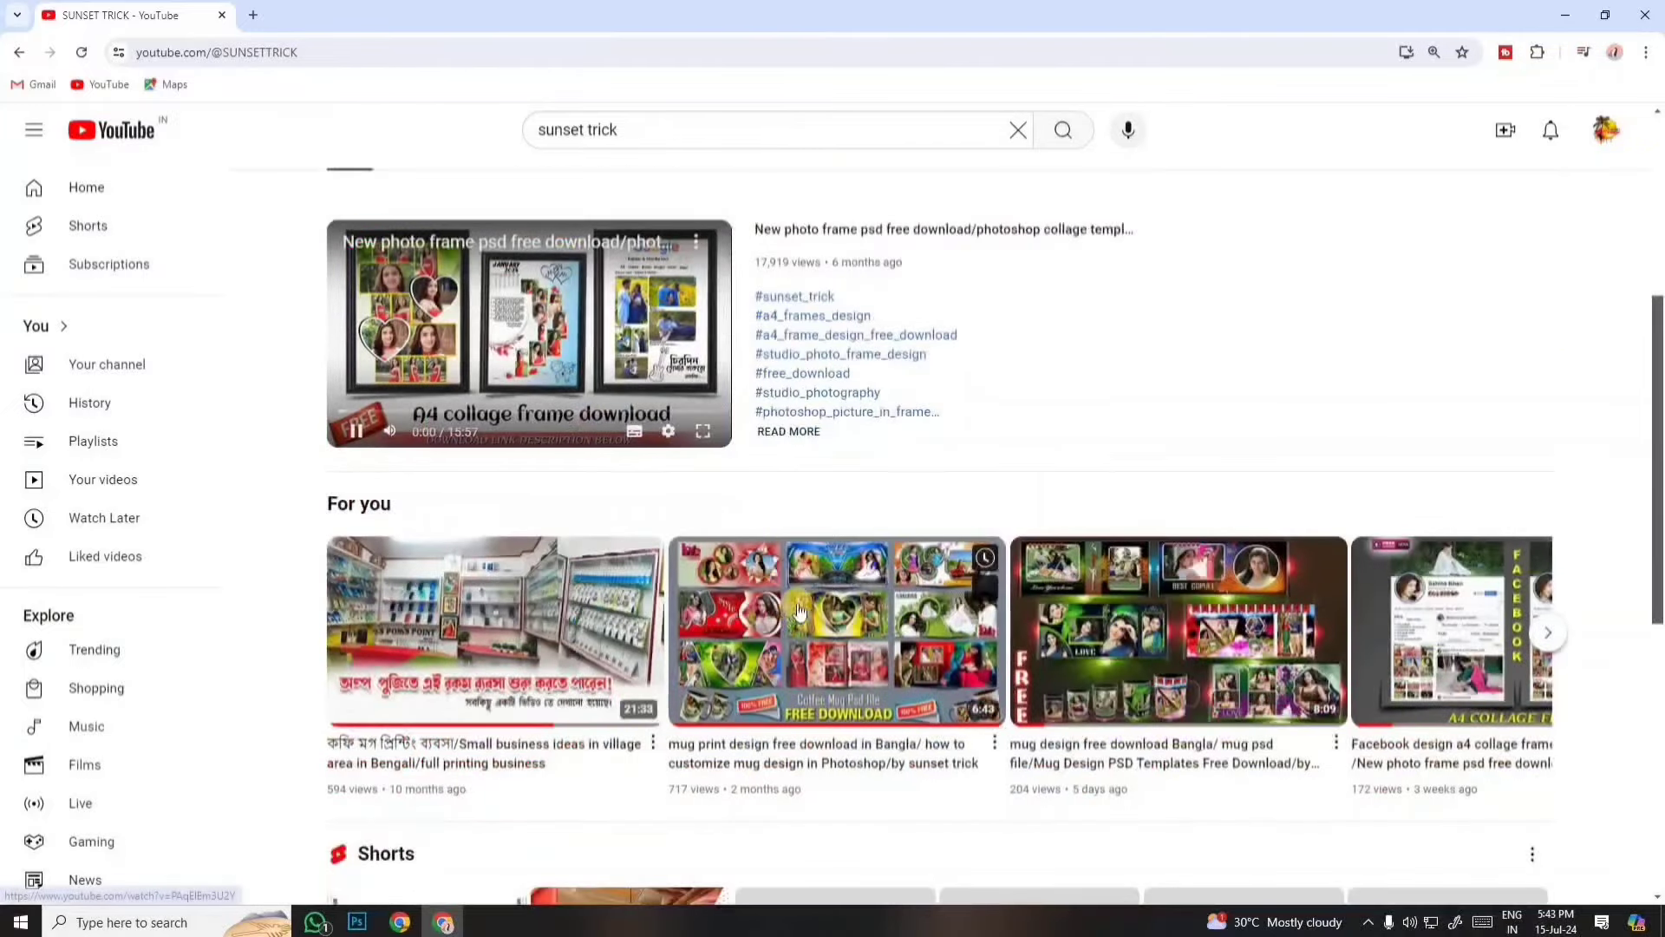
scroll(798, 611, down, 1)
scroll(799, 610, down, 1)
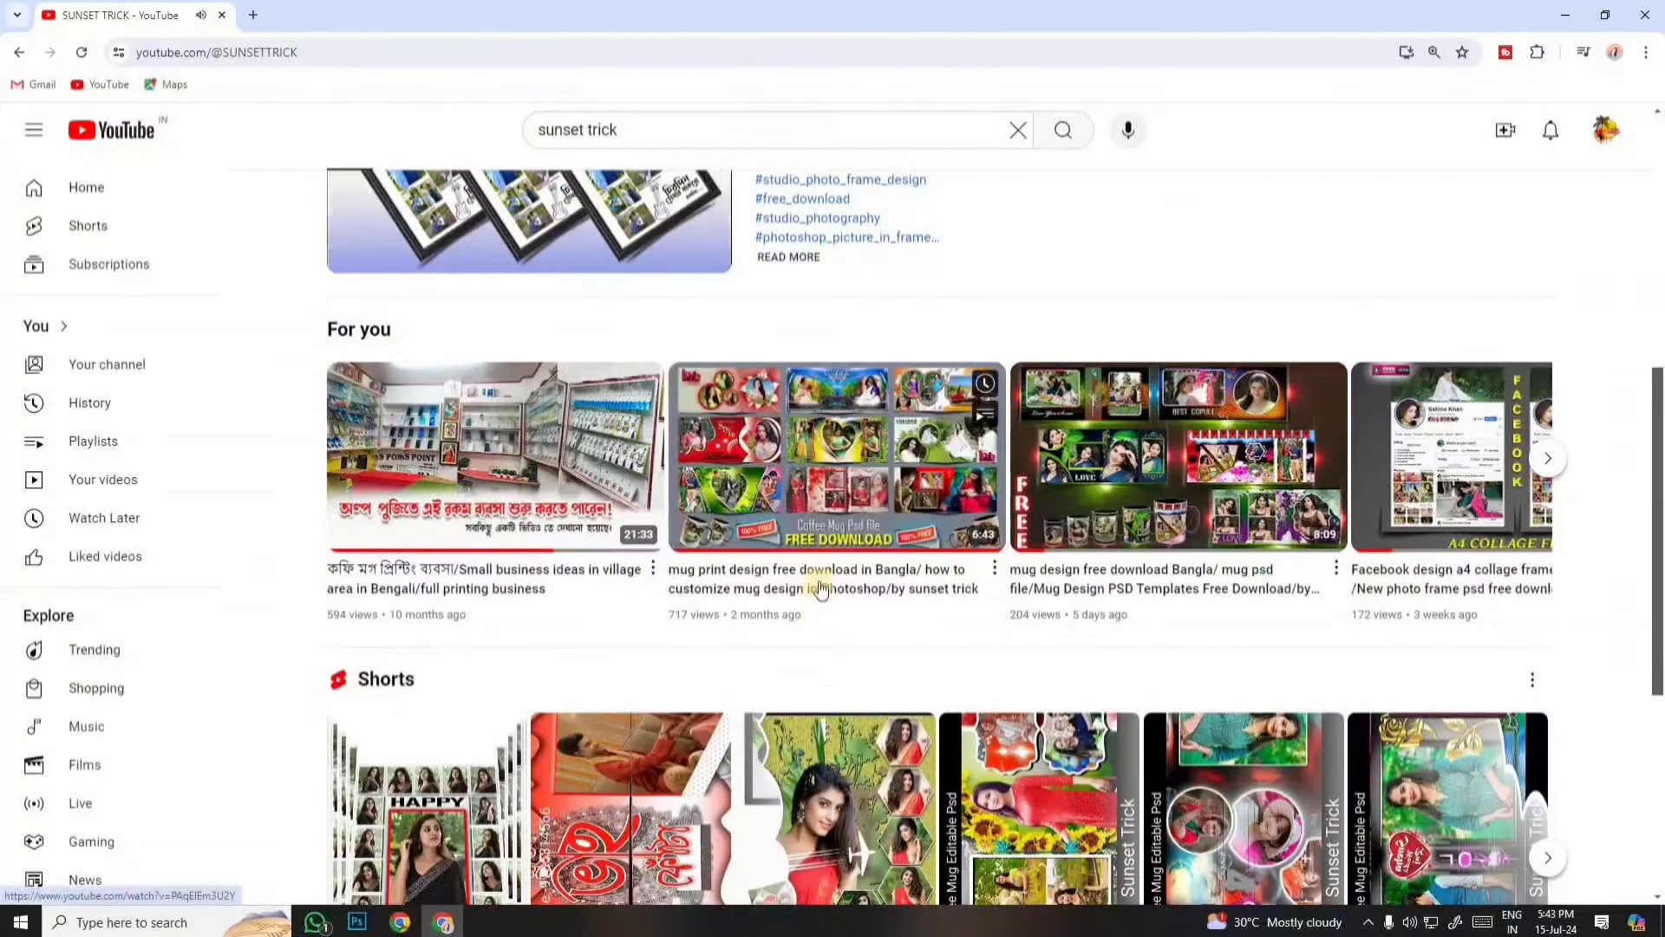
click(746, 607)
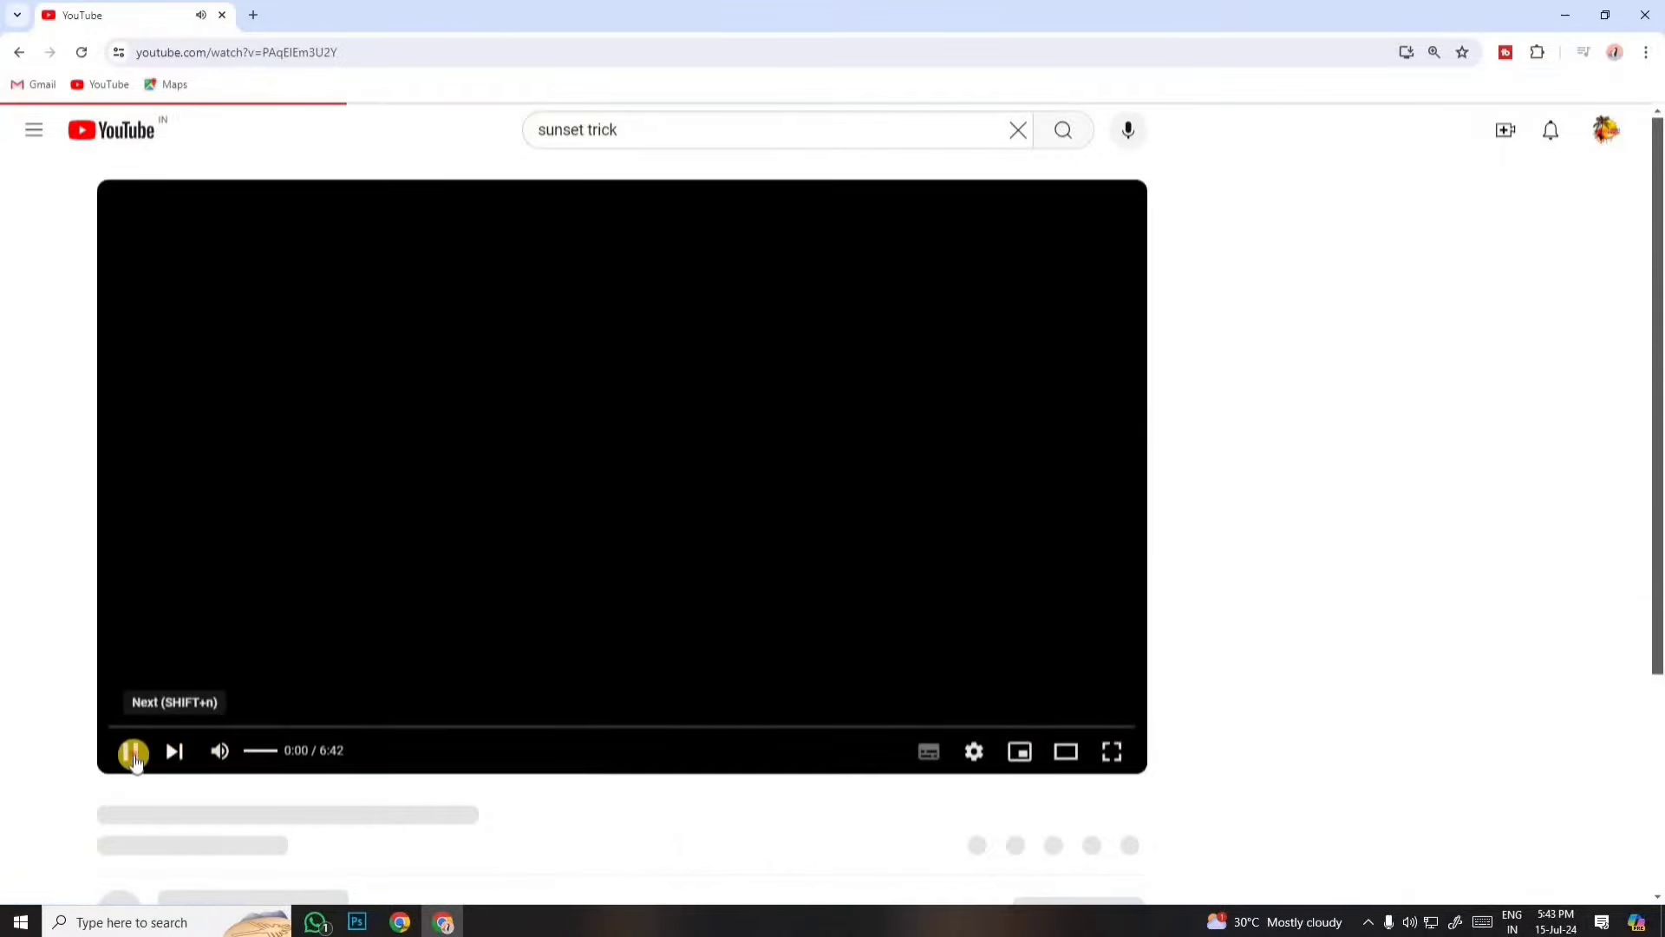
Expand the mug design video's full description and open its Google Drive download link.
scroll(134, 748, down, 2)
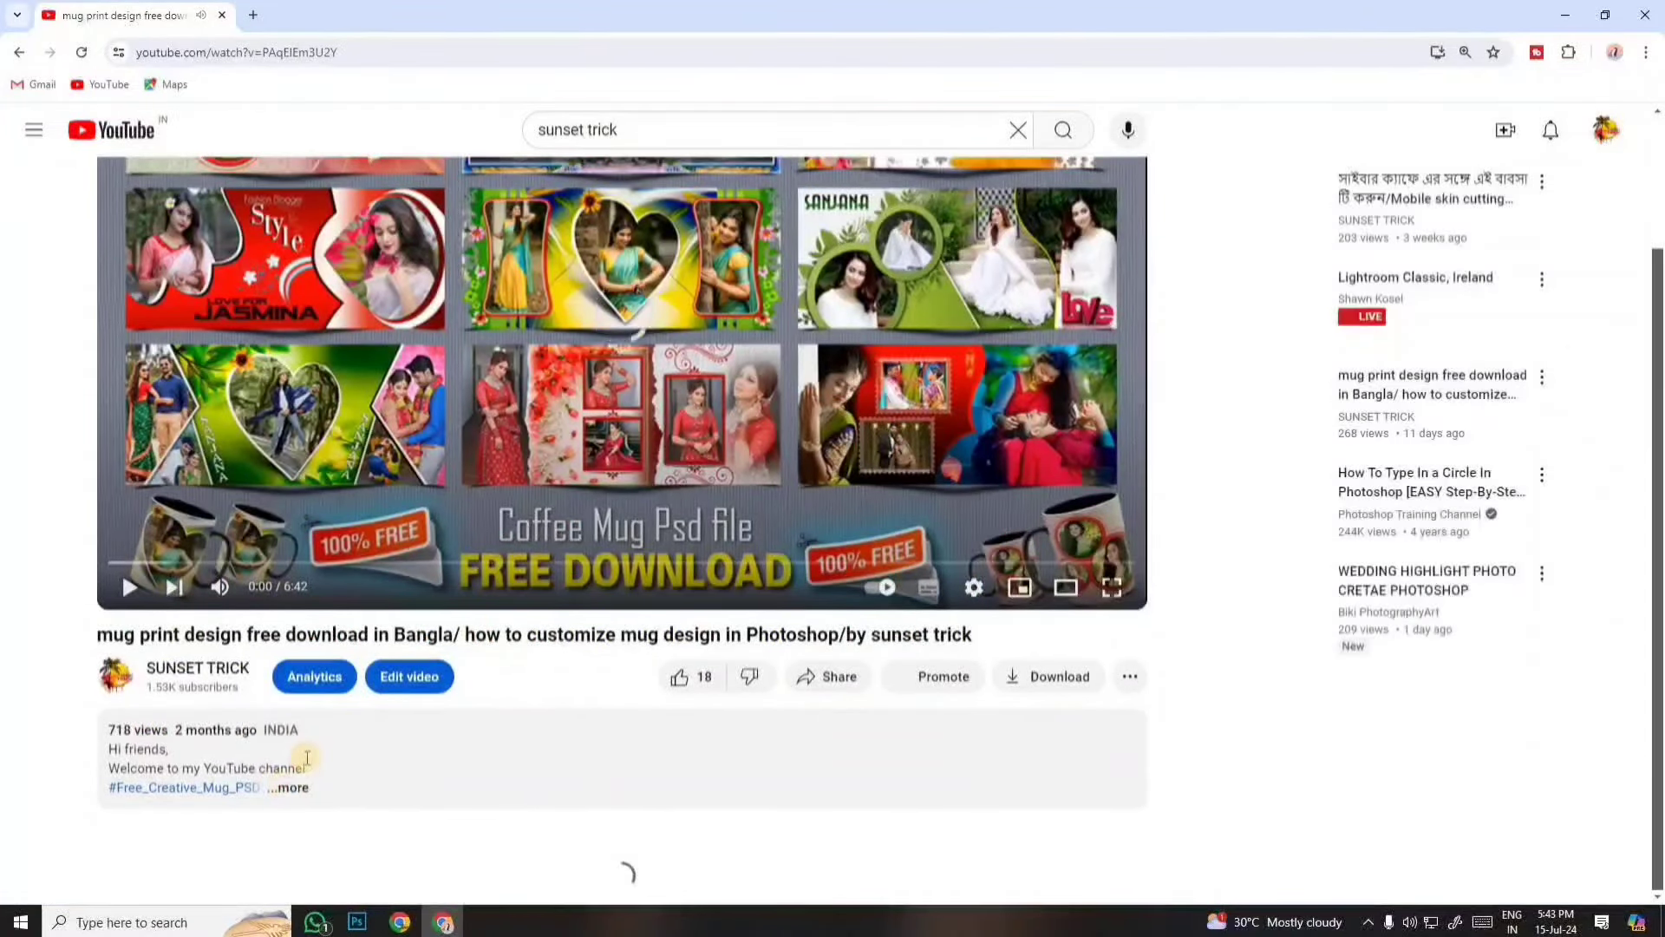
click(287, 787)
scroll(278, 461, down, 5)
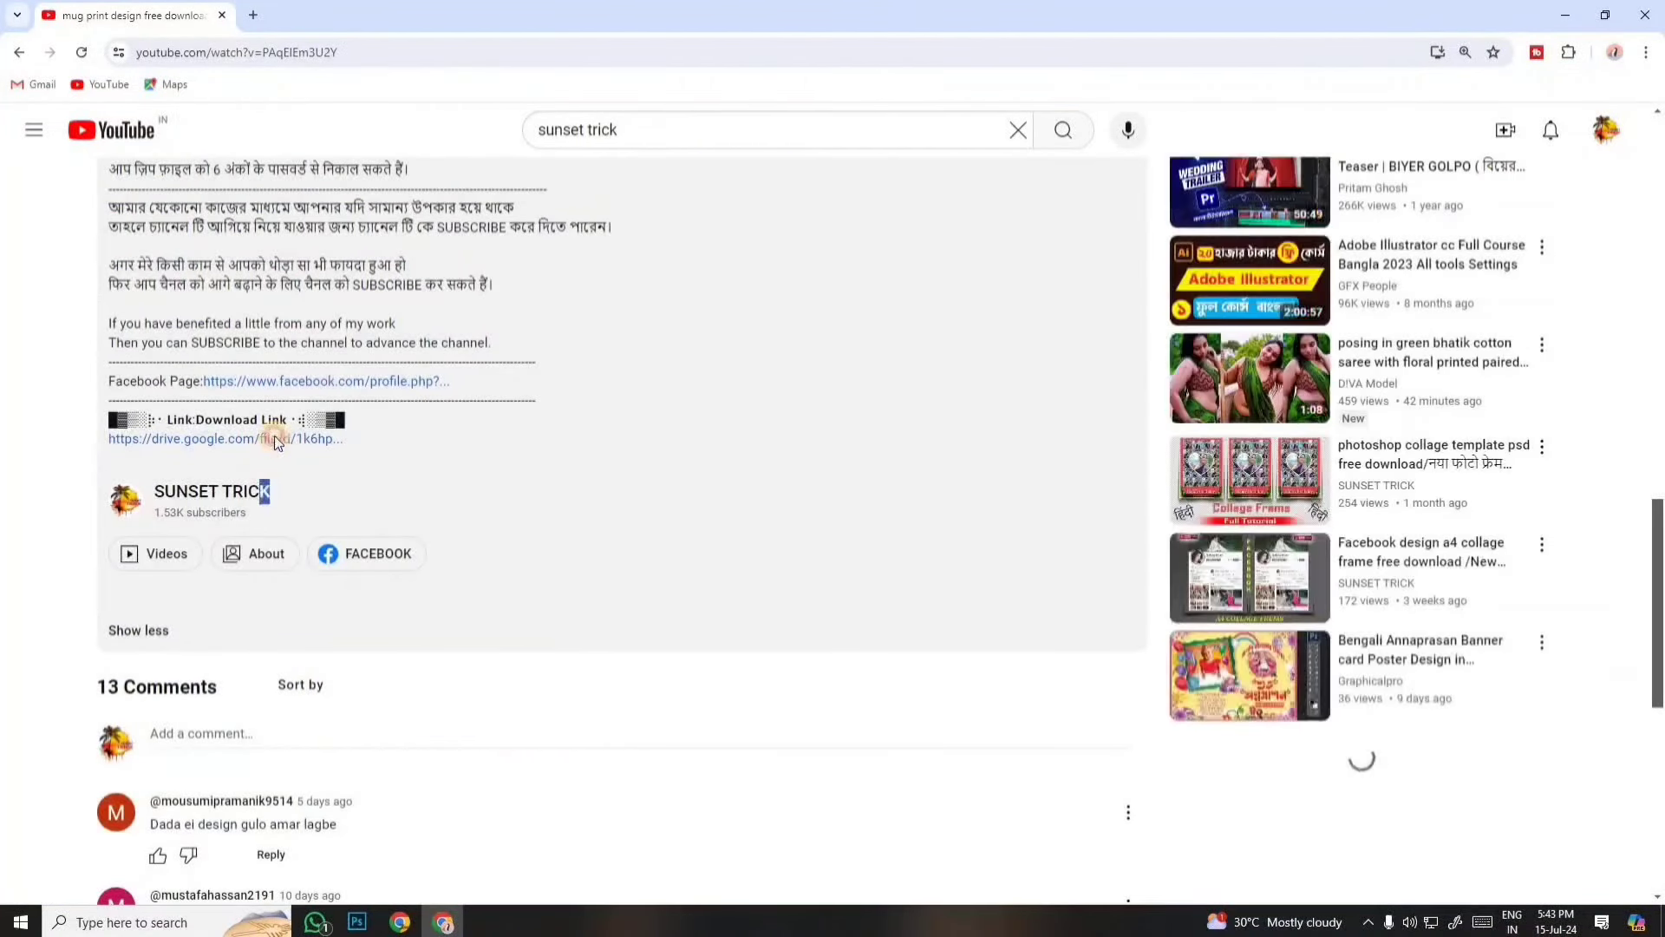
click(274, 437)
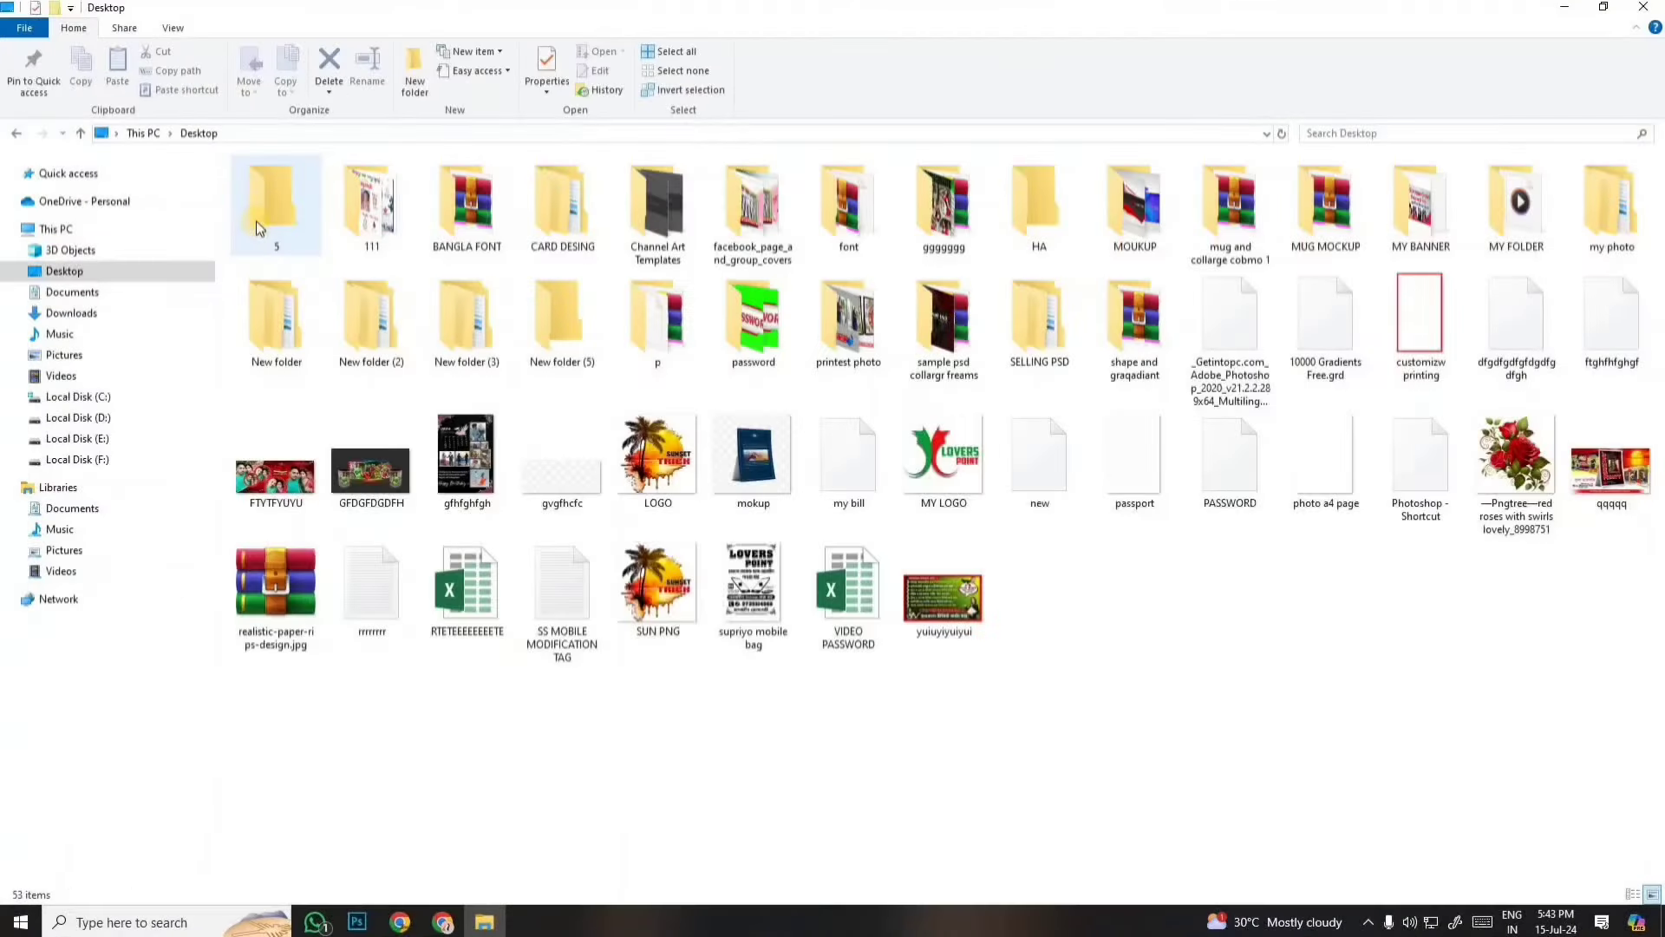
Extract the combo 5 archive in the desktop folder 5 into its own subfolder, entering the archive password.
click(287, 224)
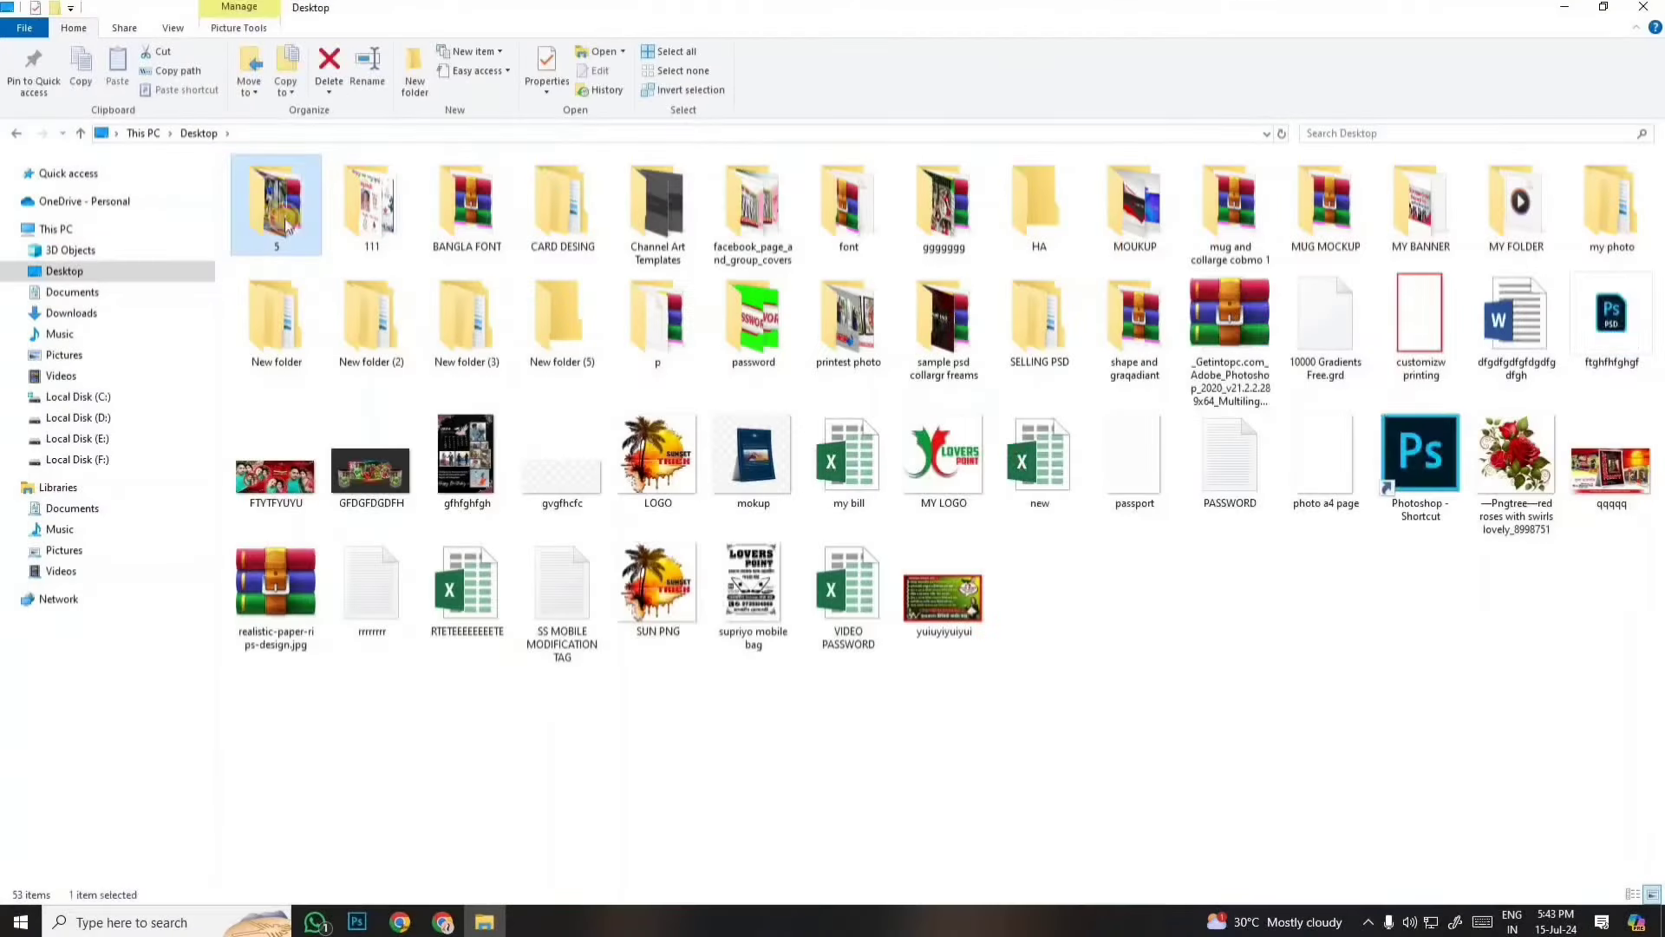
double_click(286, 224)
click(259, 232)
right_click(288, 201)
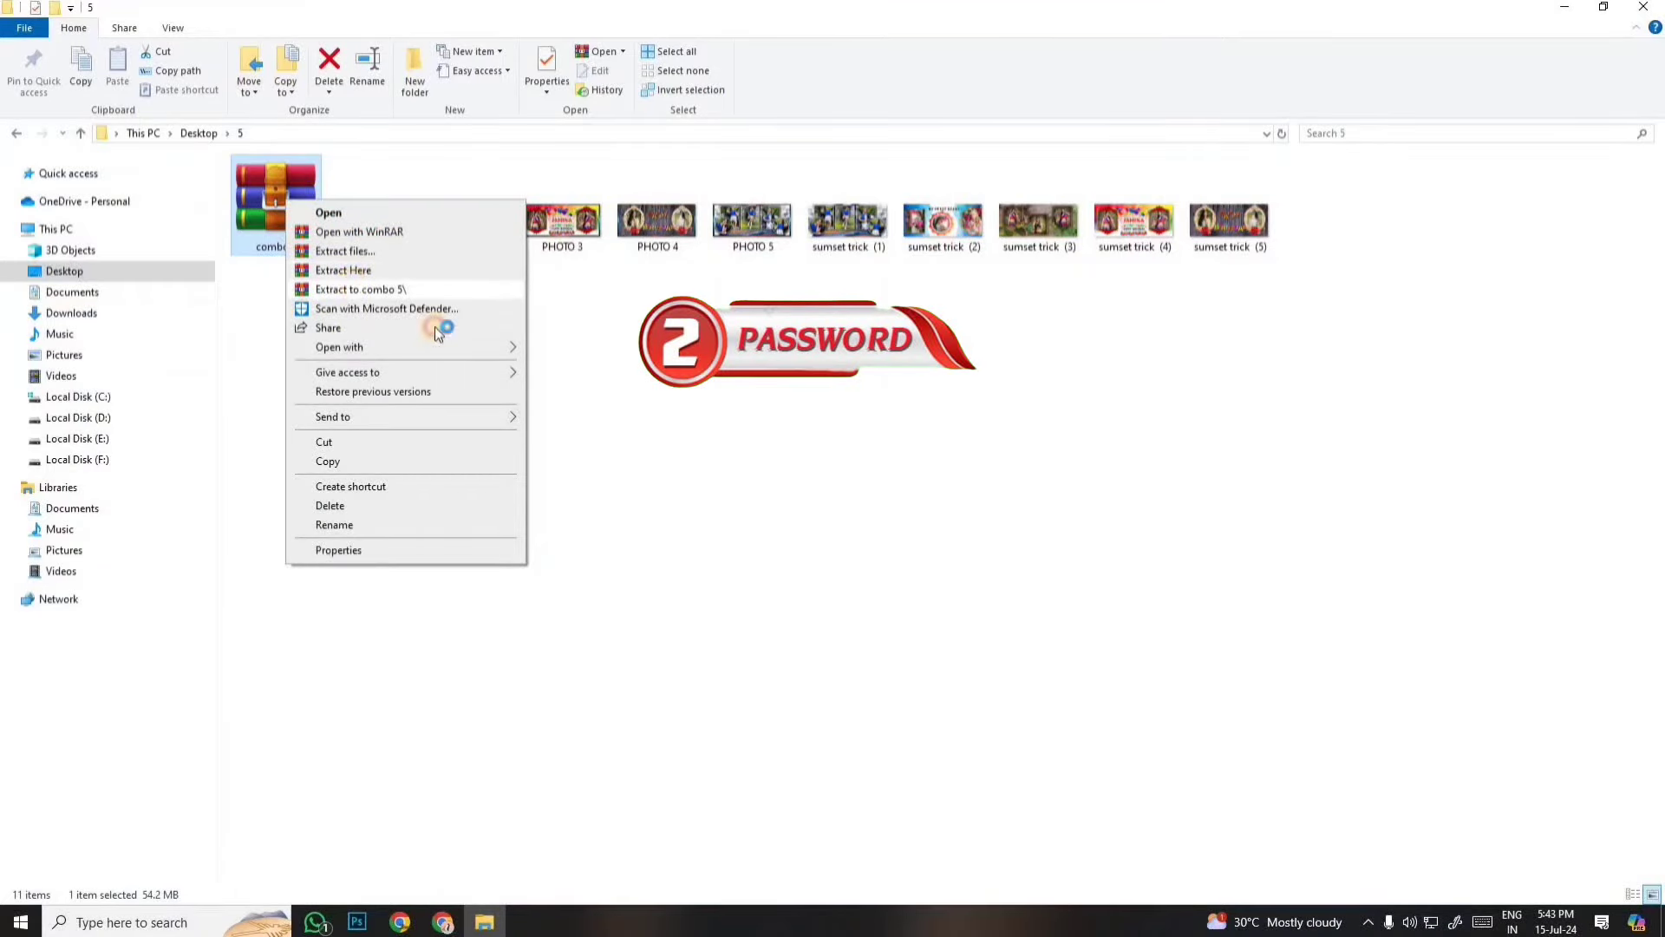
click(356, 289)
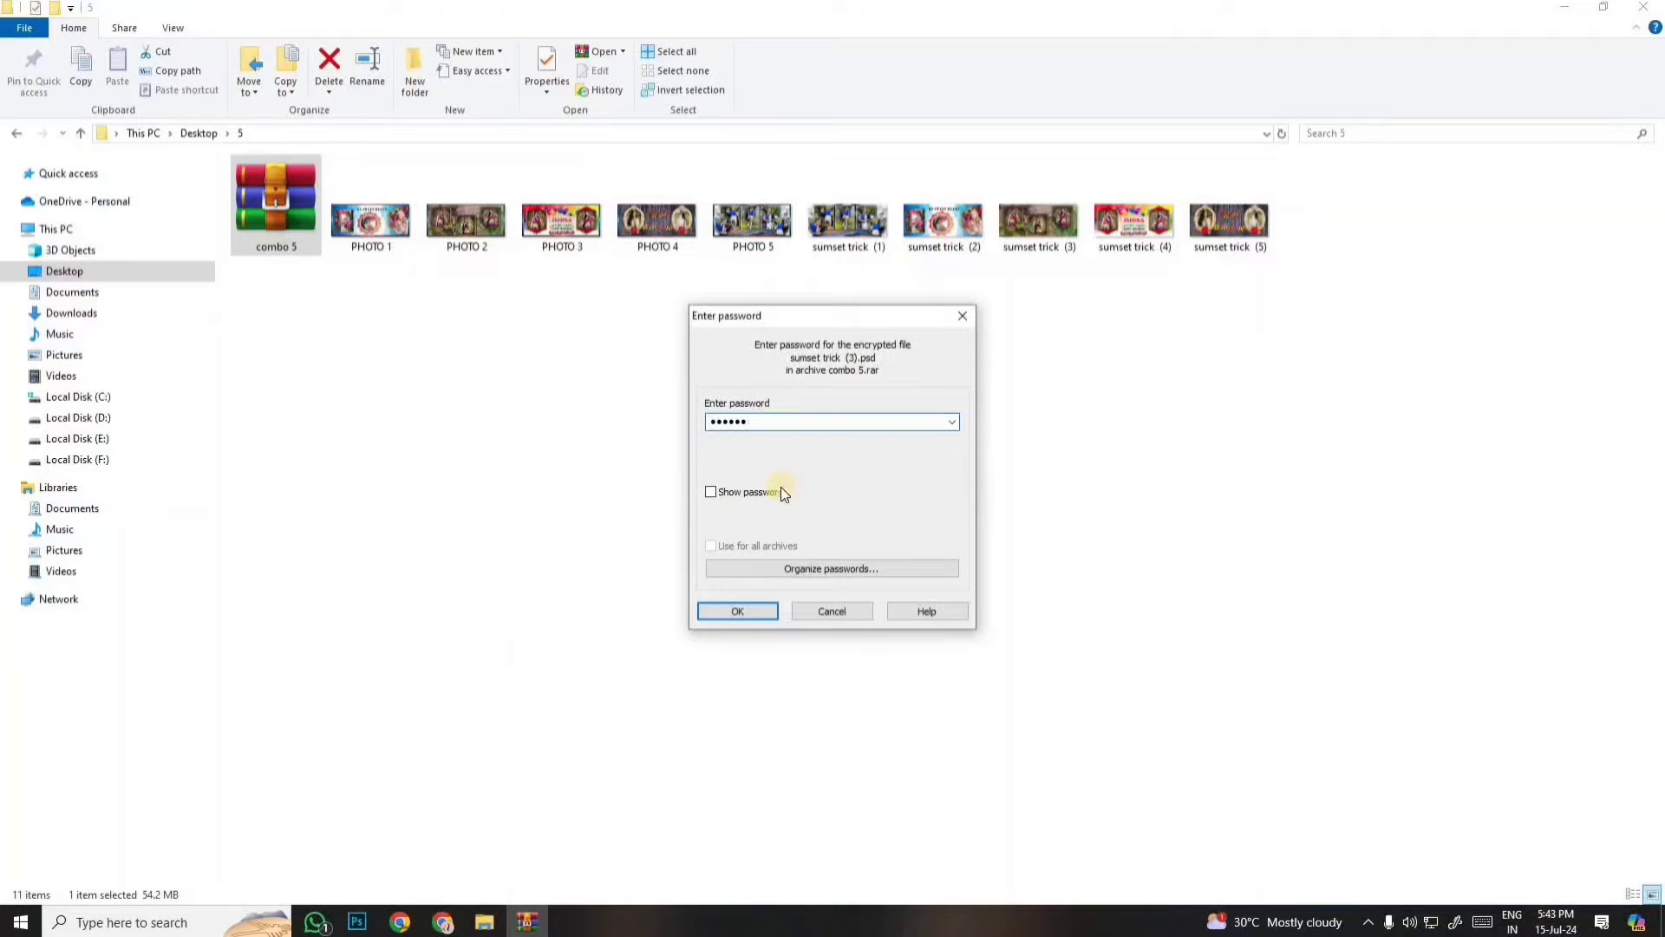
click(736, 611)
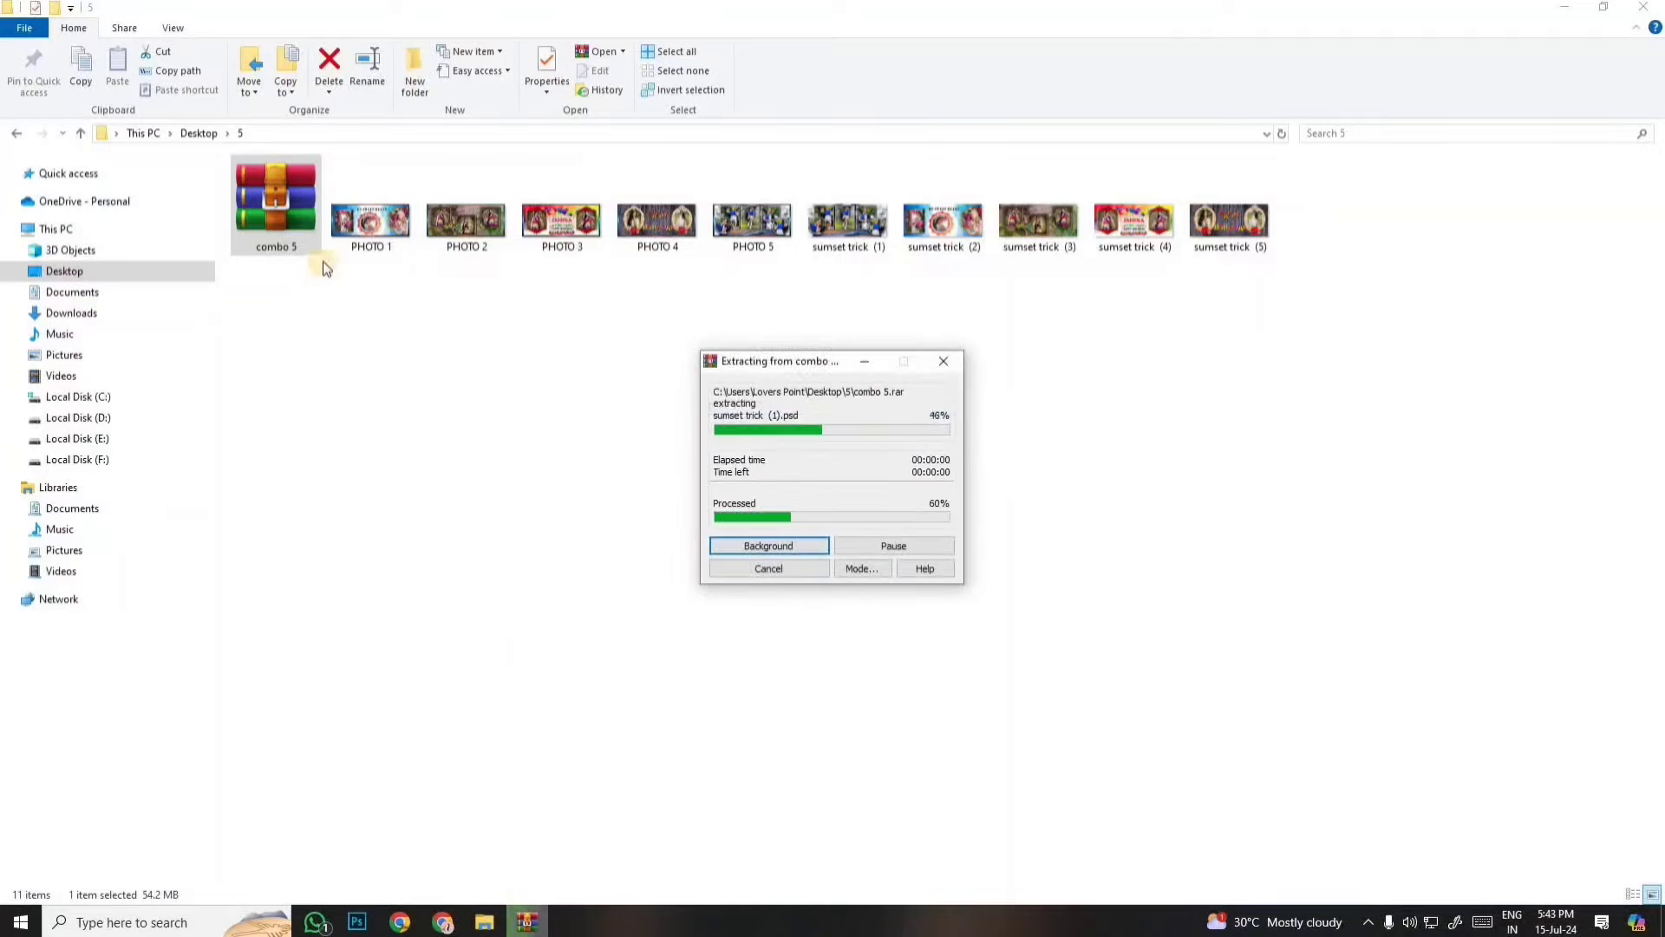
Refresh folder 5, open the extracted combo 5 folder and check the sumset trick files inside.
right_click(386, 319)
click(445, 386)
click(254, 209)
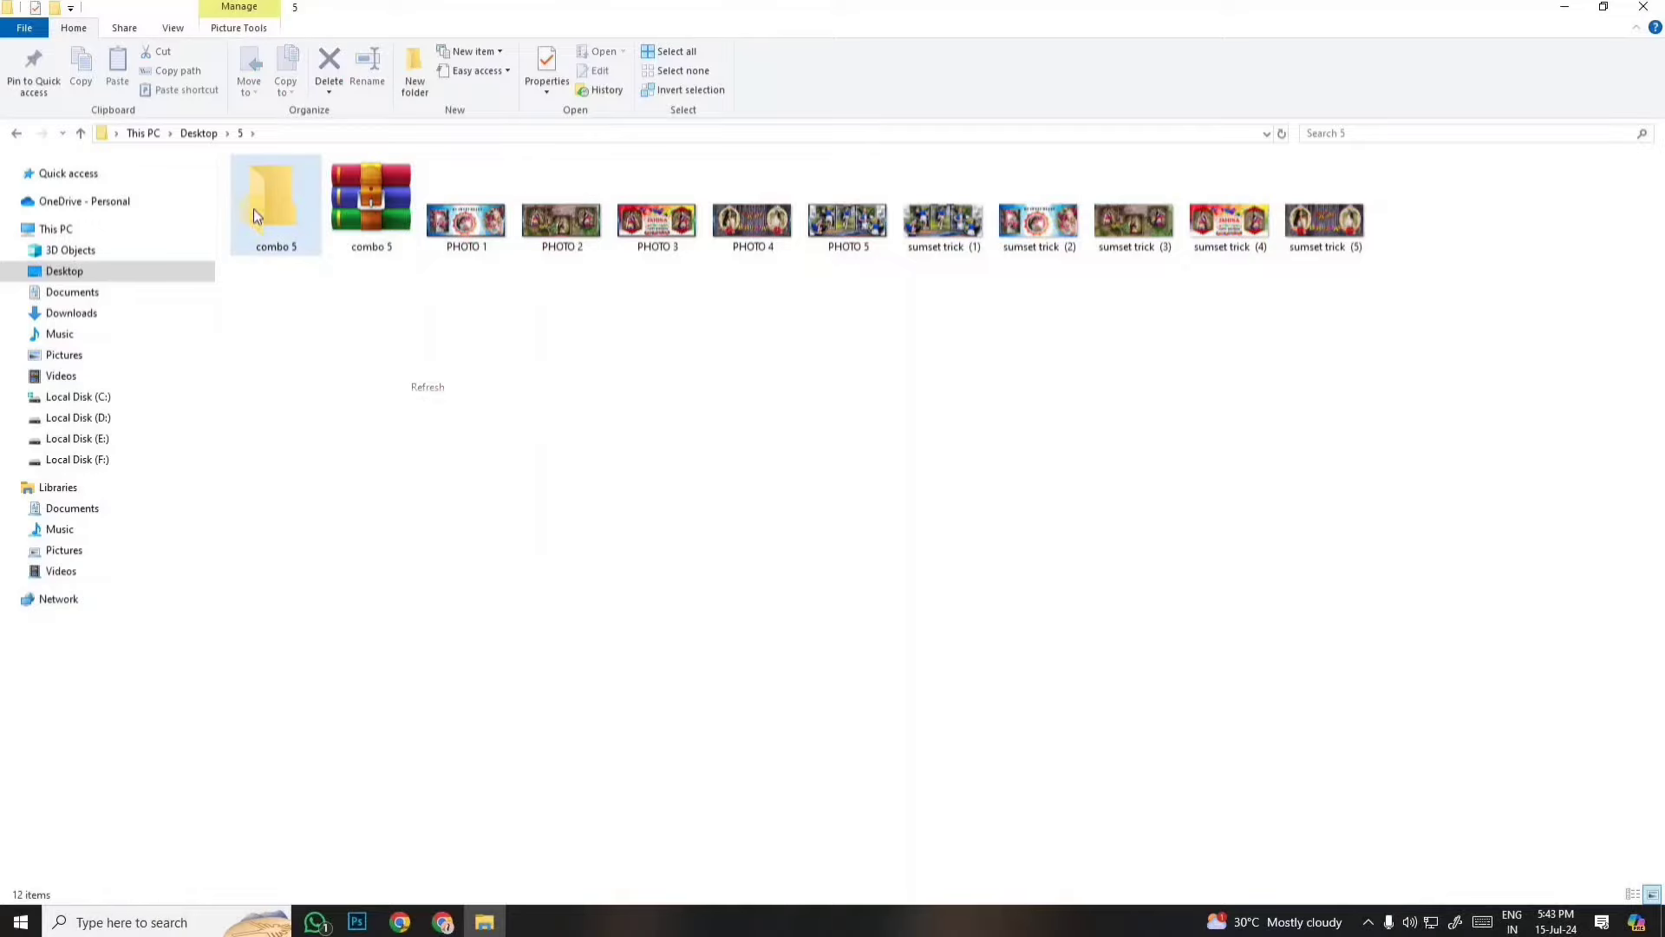
double_click(253, 208)
right_click(435, 362)
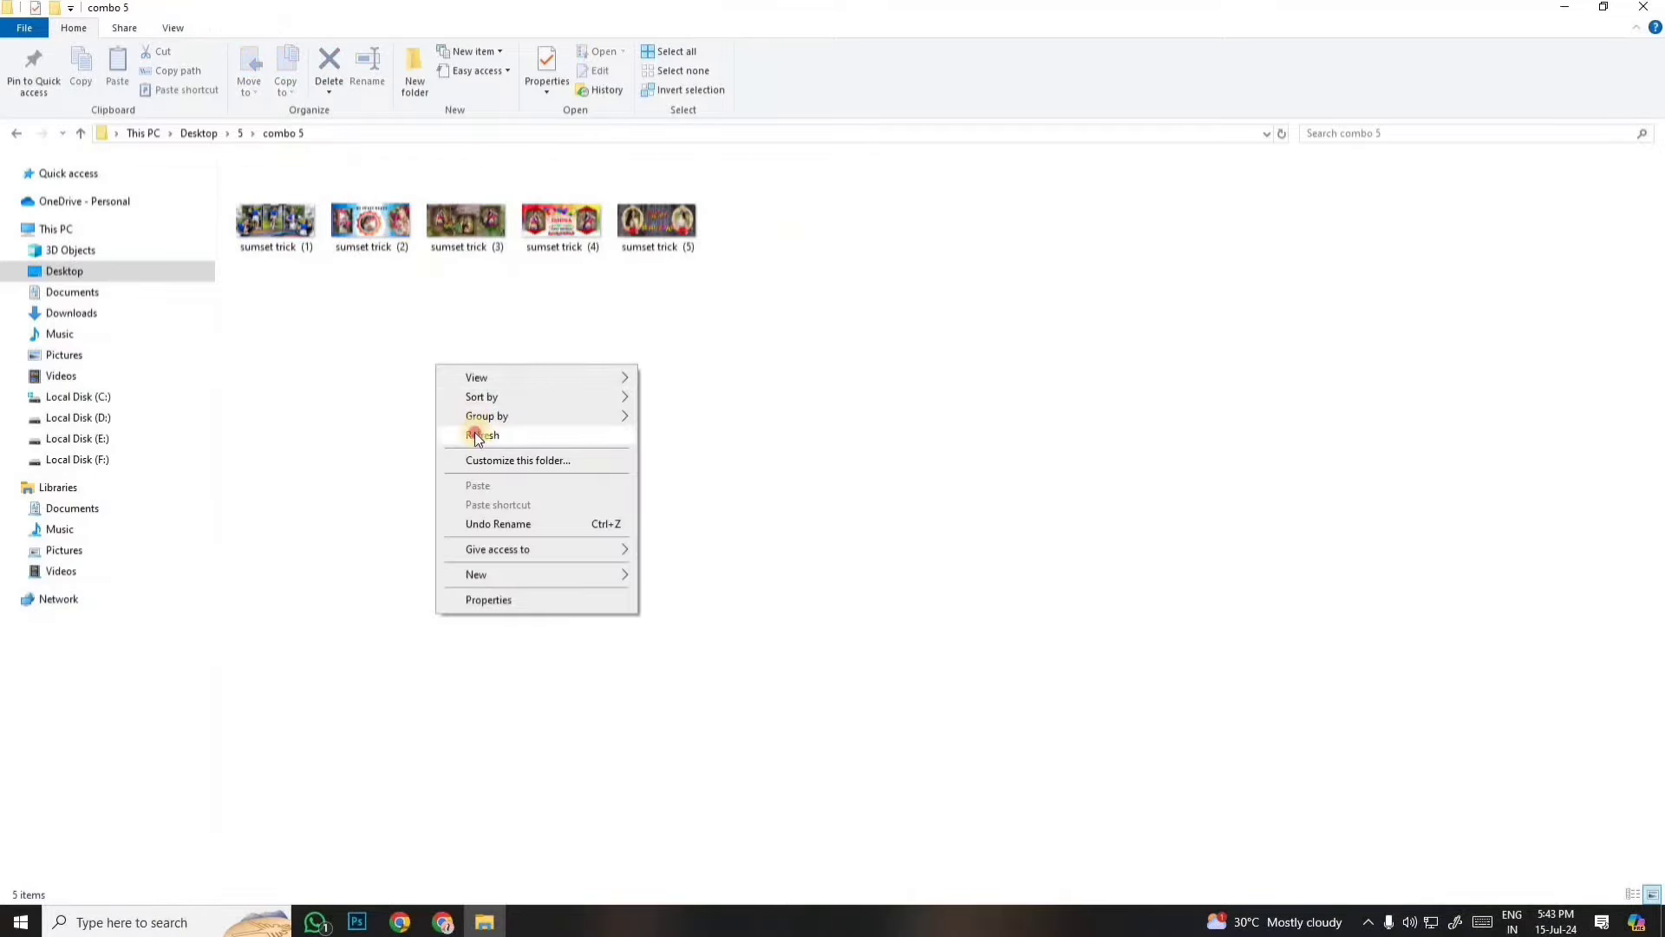
click(472, 435)
drag(279, 279, 705, 156)
click(966, 471)
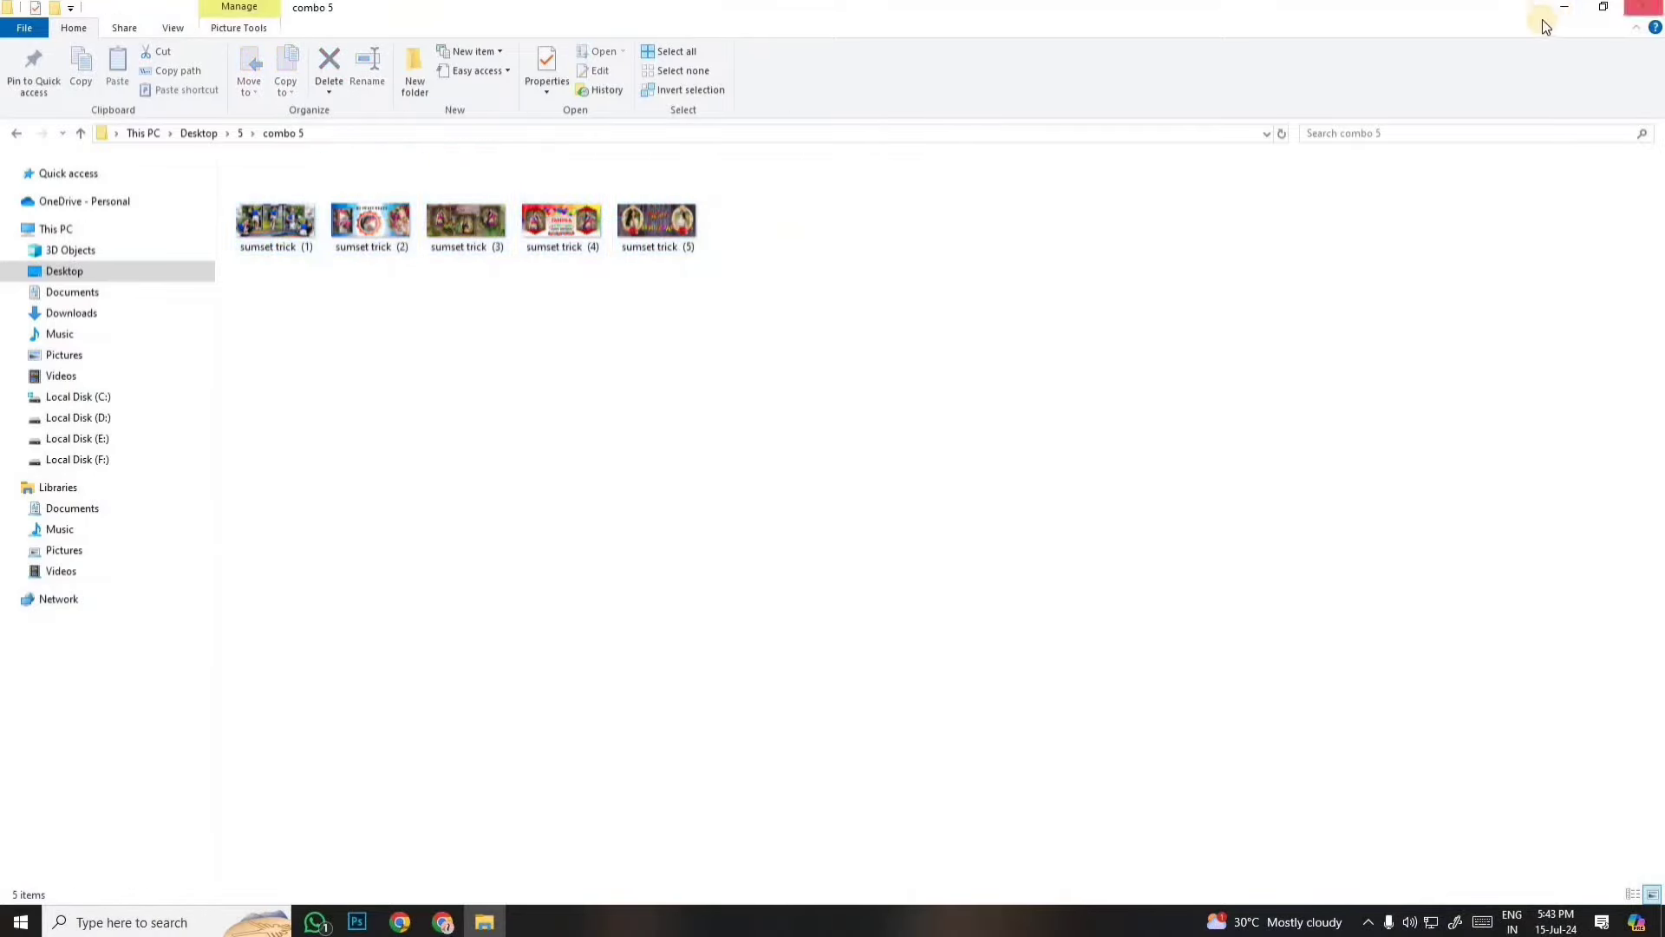
Switch to Photoshop and open all five sumset trick files from the desktop folder 5\combo 5 together.
click(1564, 7)
click(356, 921)
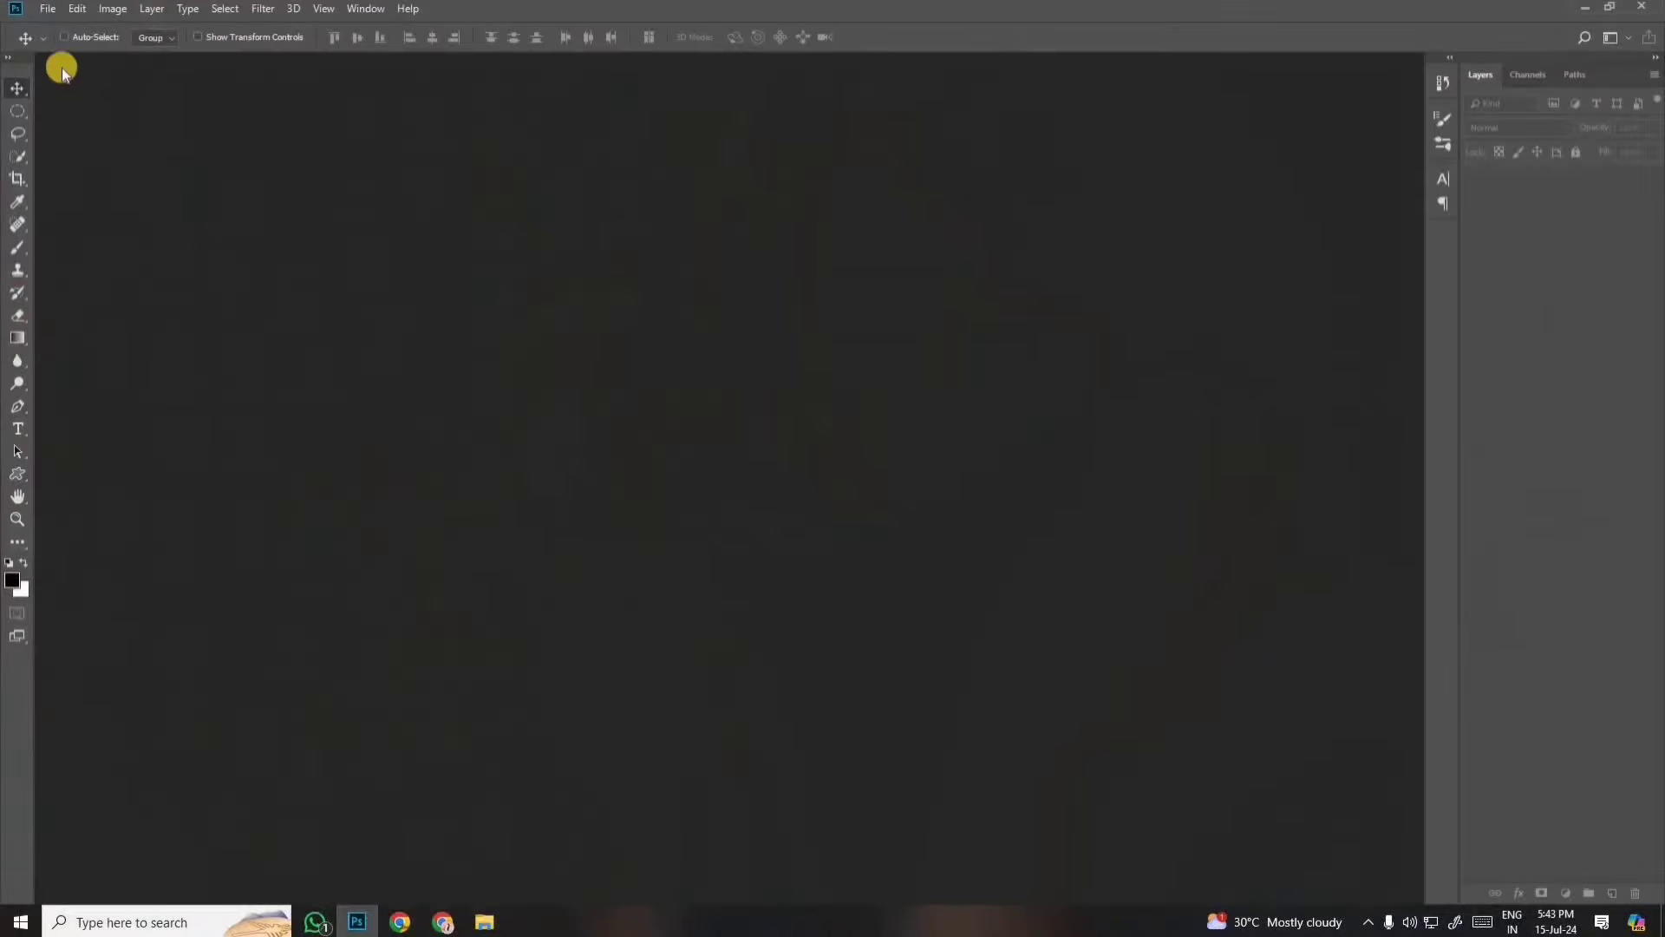
click(49, 11)
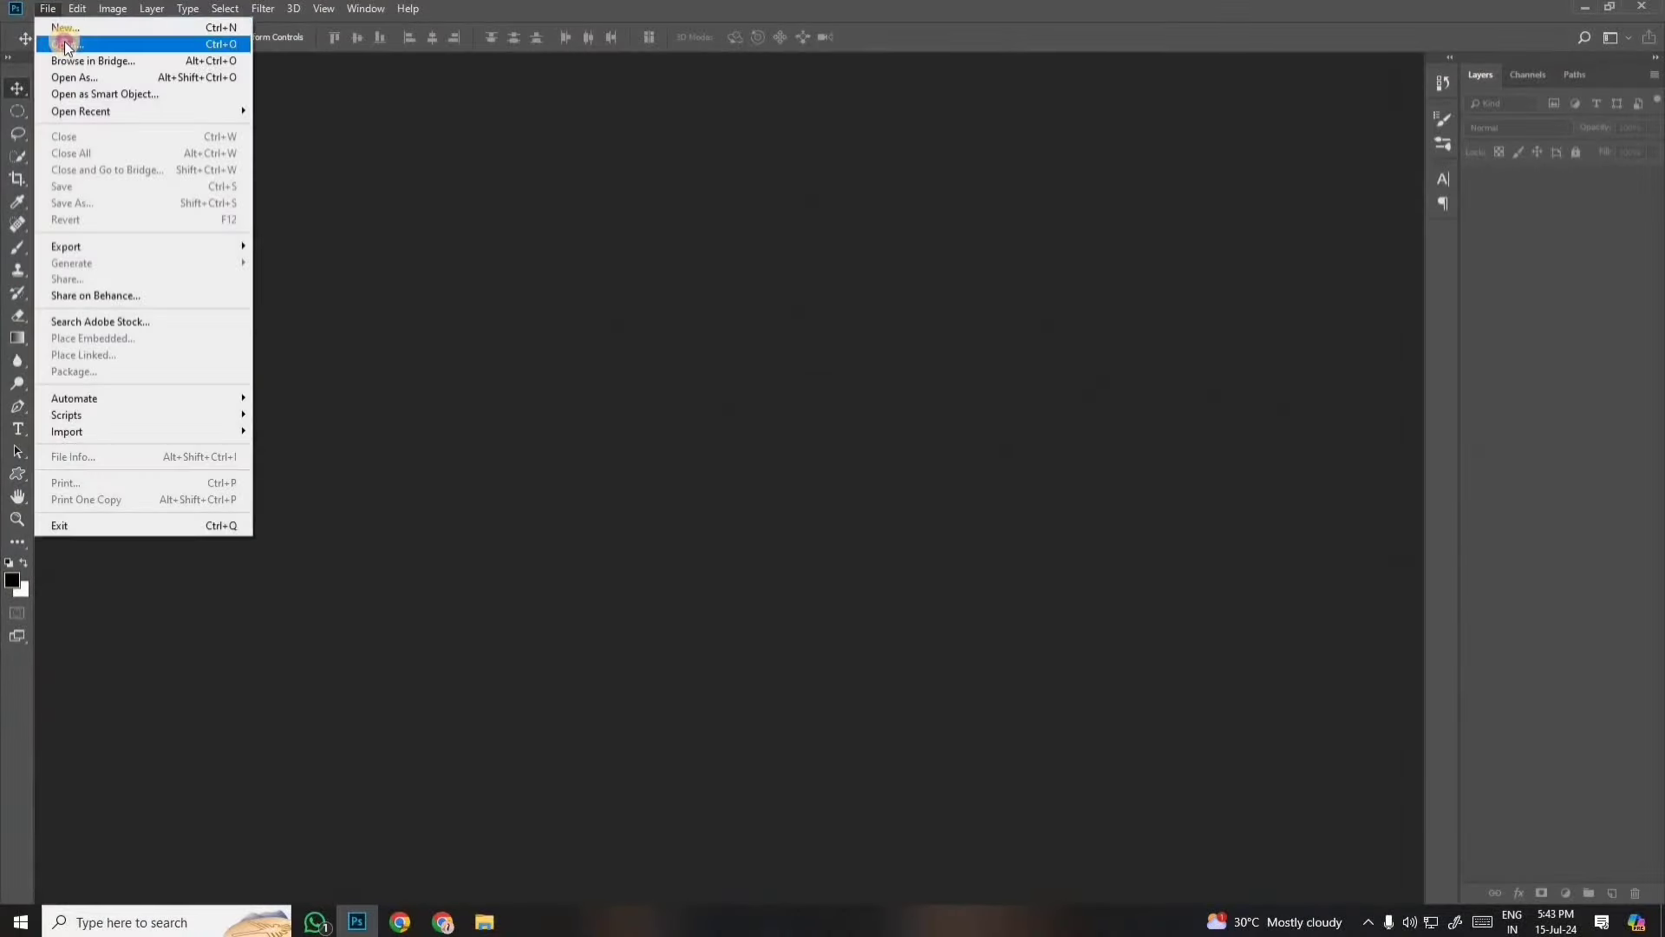
click(67, 44)
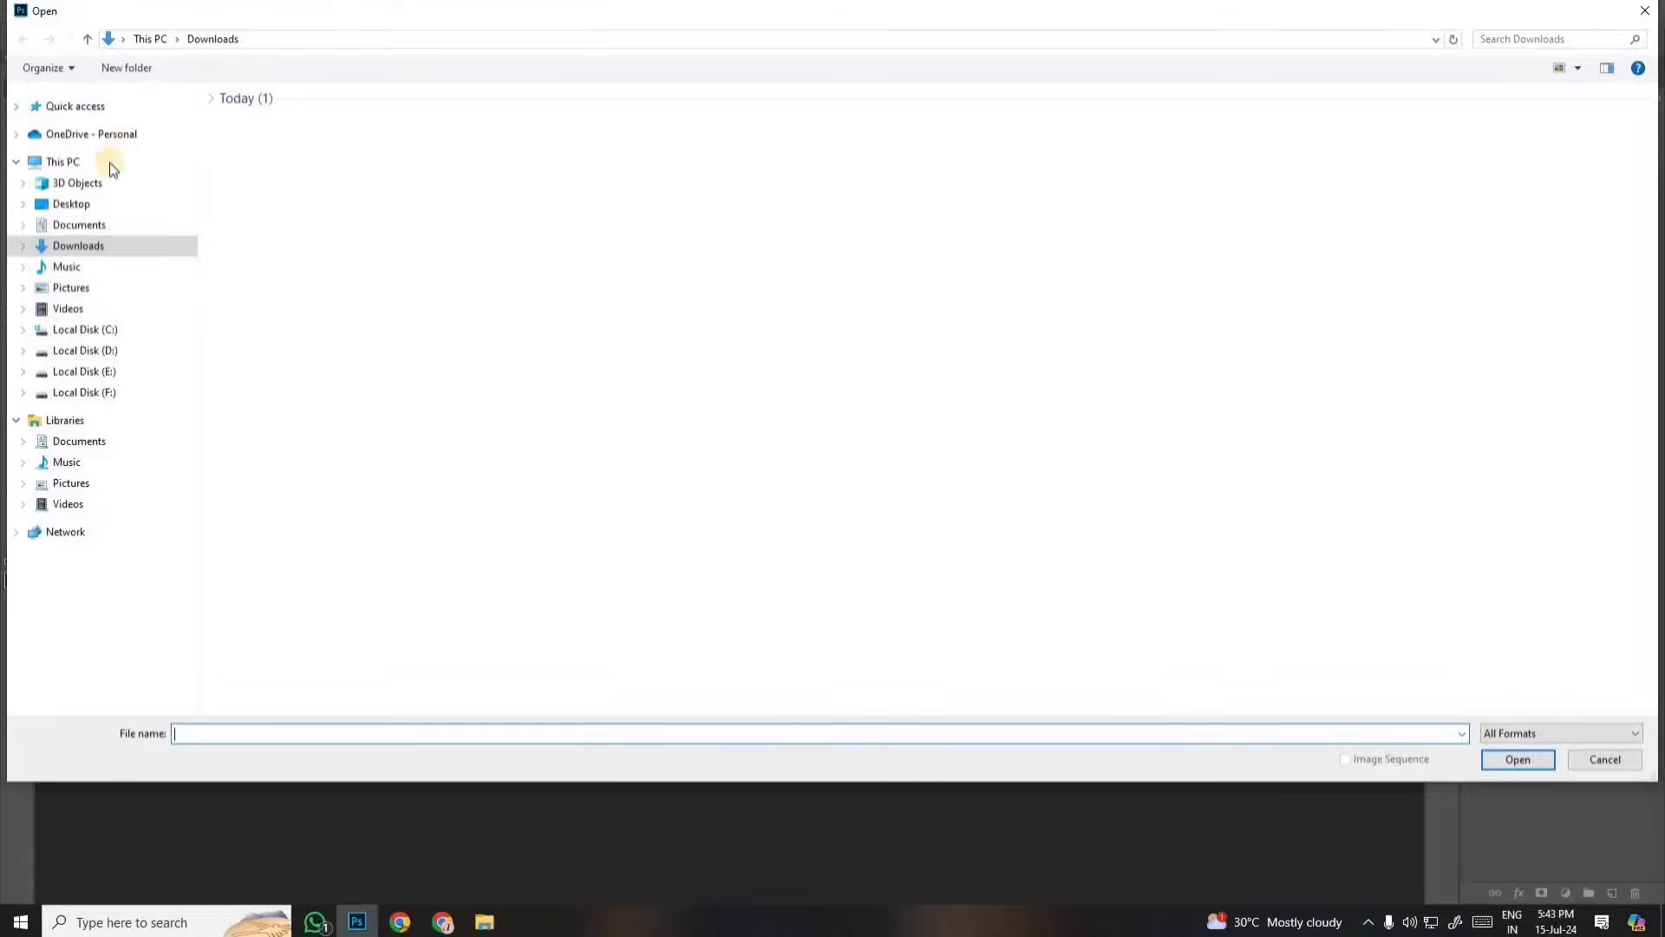
click(73, 205)
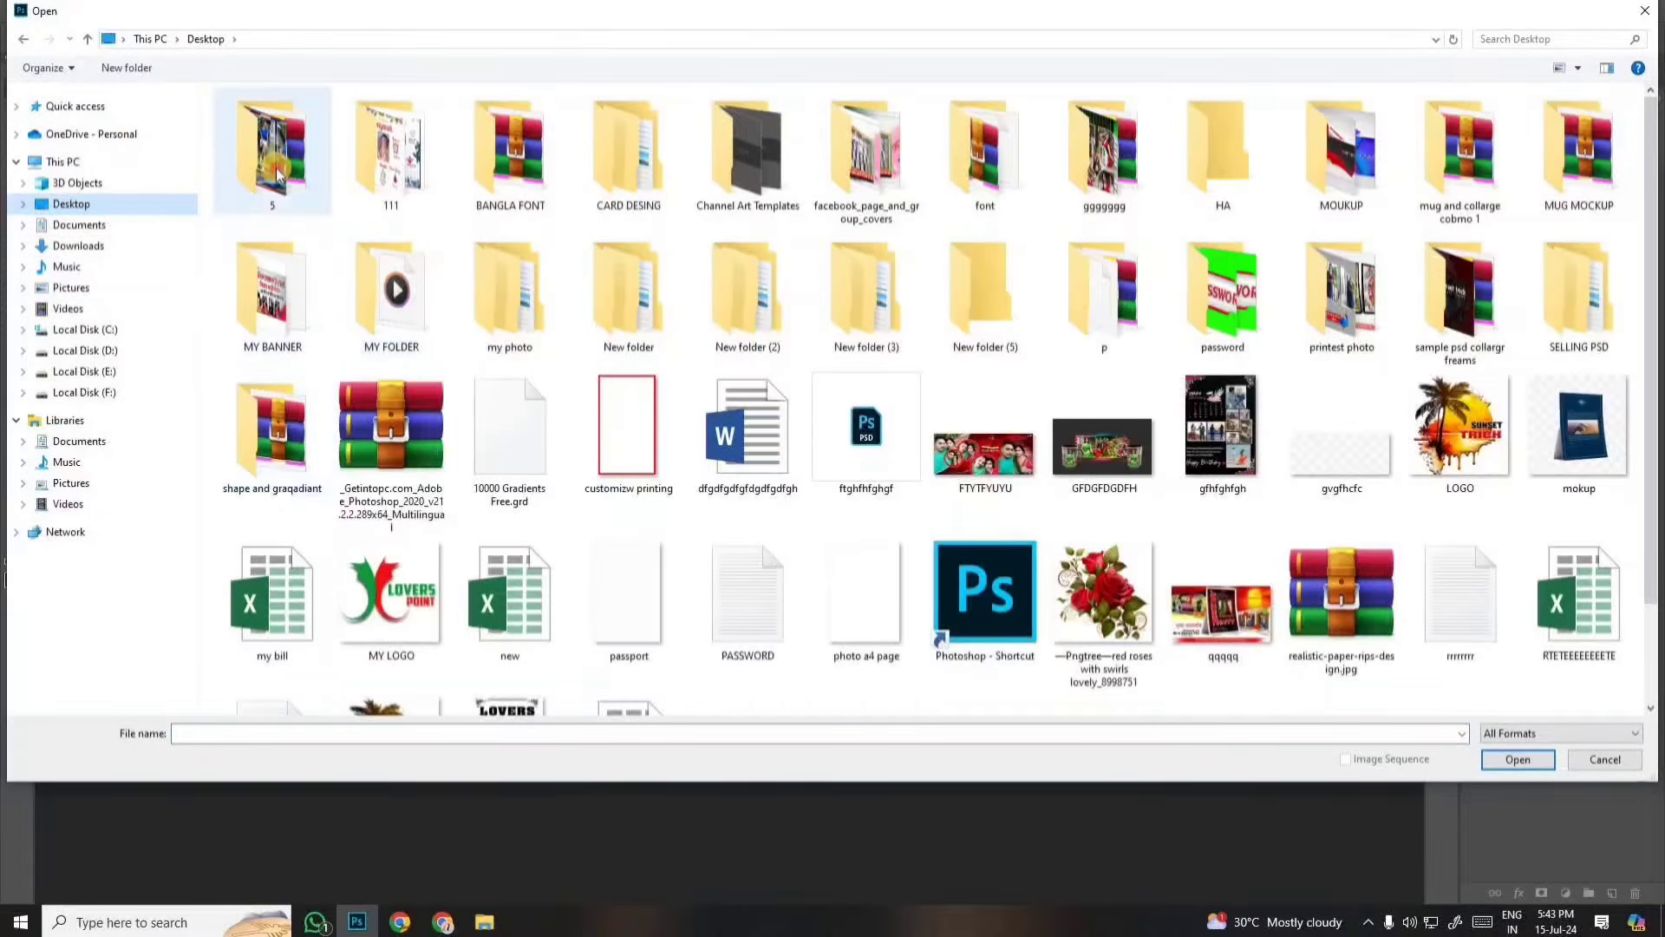
double_click(278, 173)
double_click(279, 119)
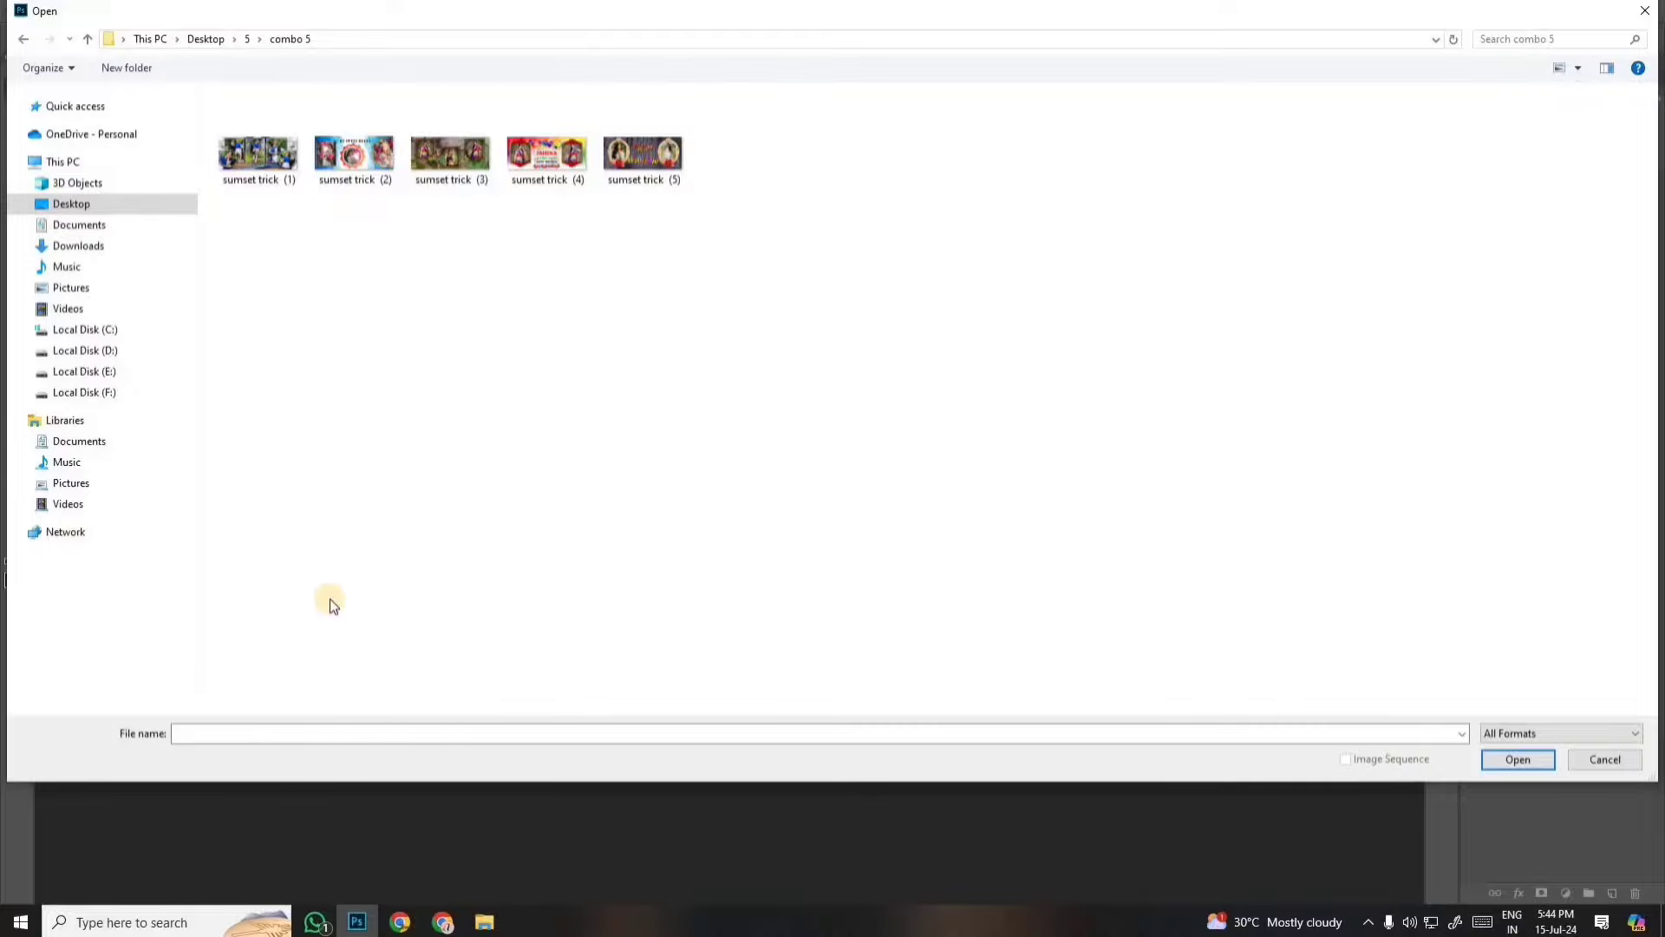
drag(502, 89, 726, 158)
click(1520, 759)
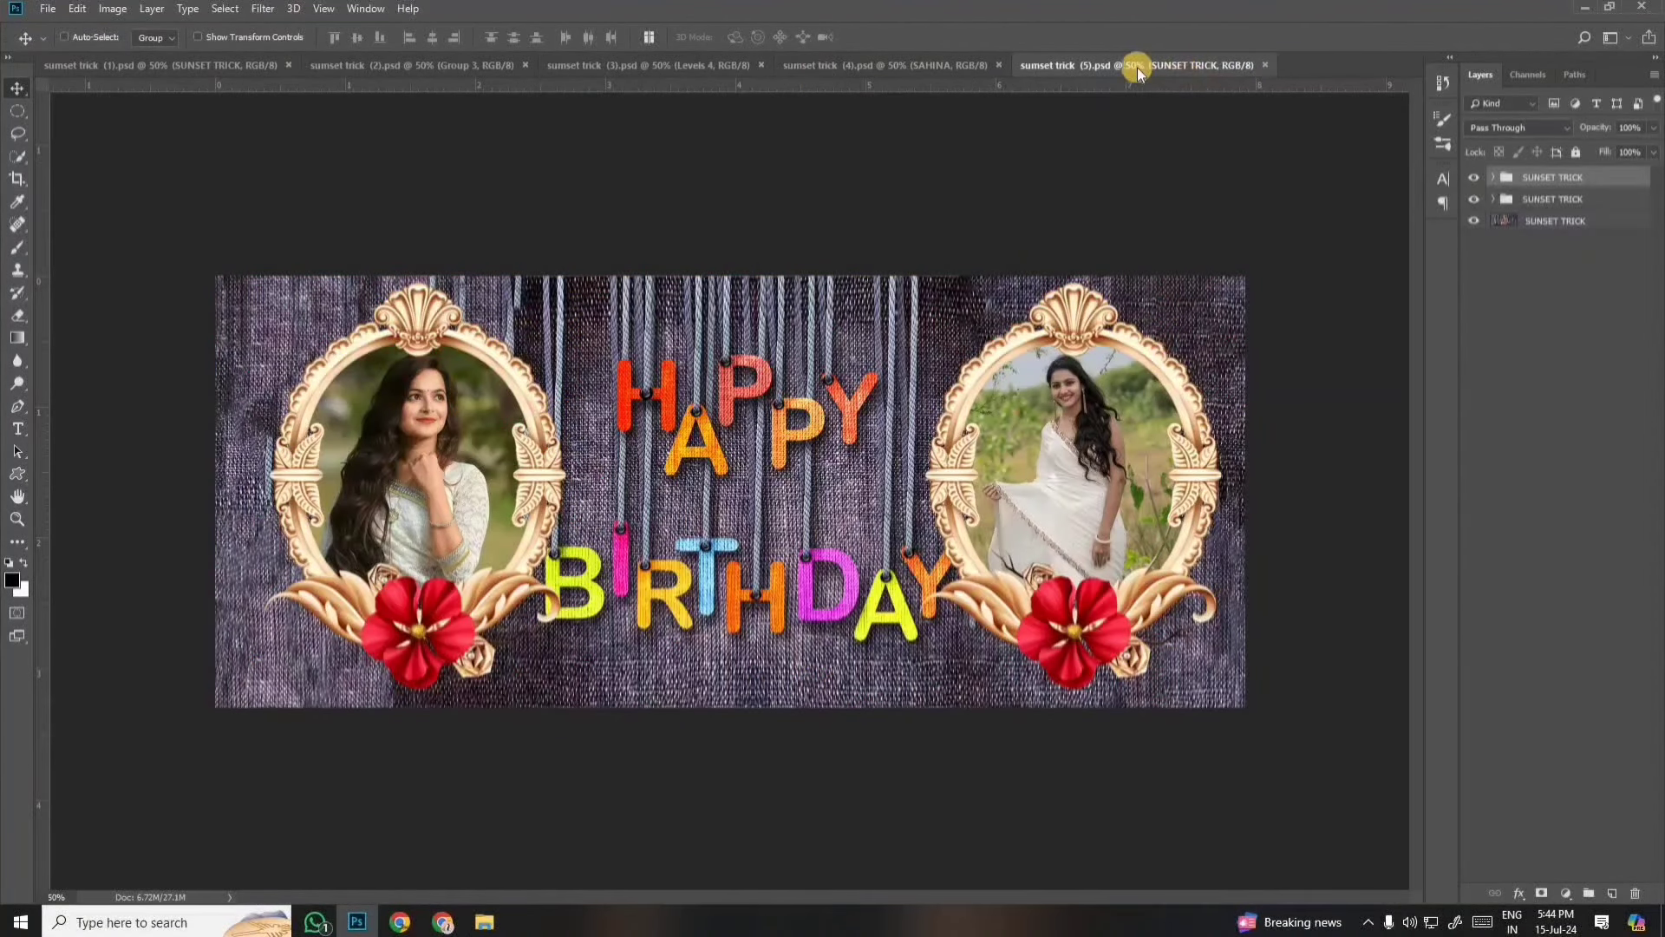
Review the opened mug designs from sumset trick (4) back to (1), ending on sumset trick (1).
click(803, 65)
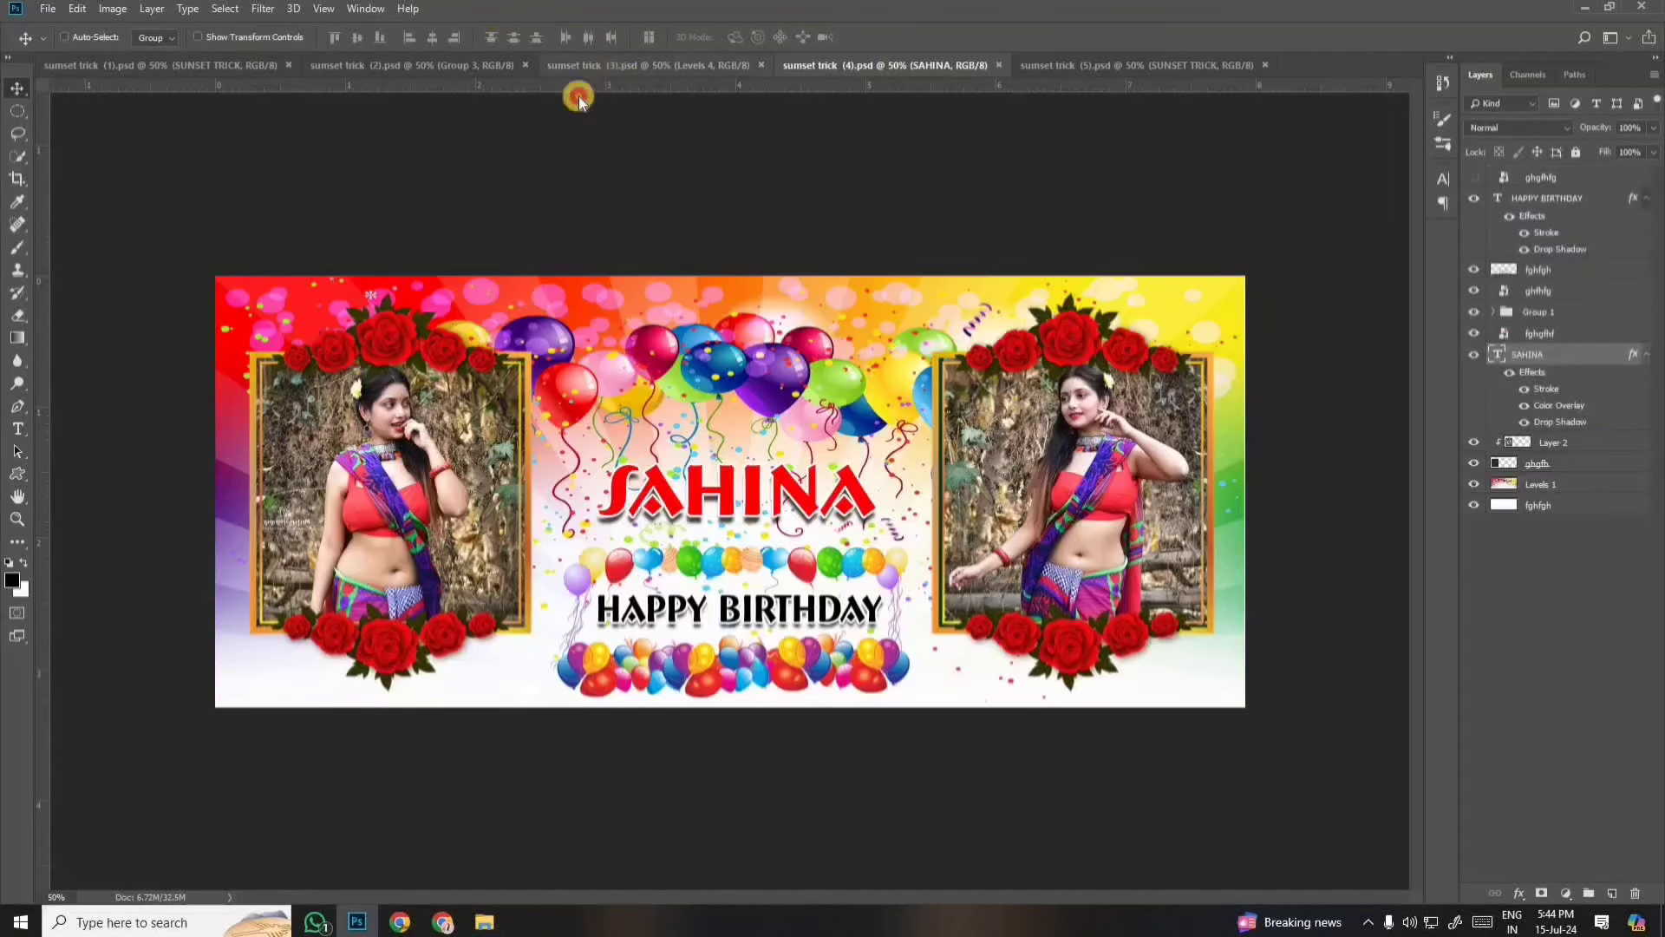
click(578, 65)
click(408, 65)
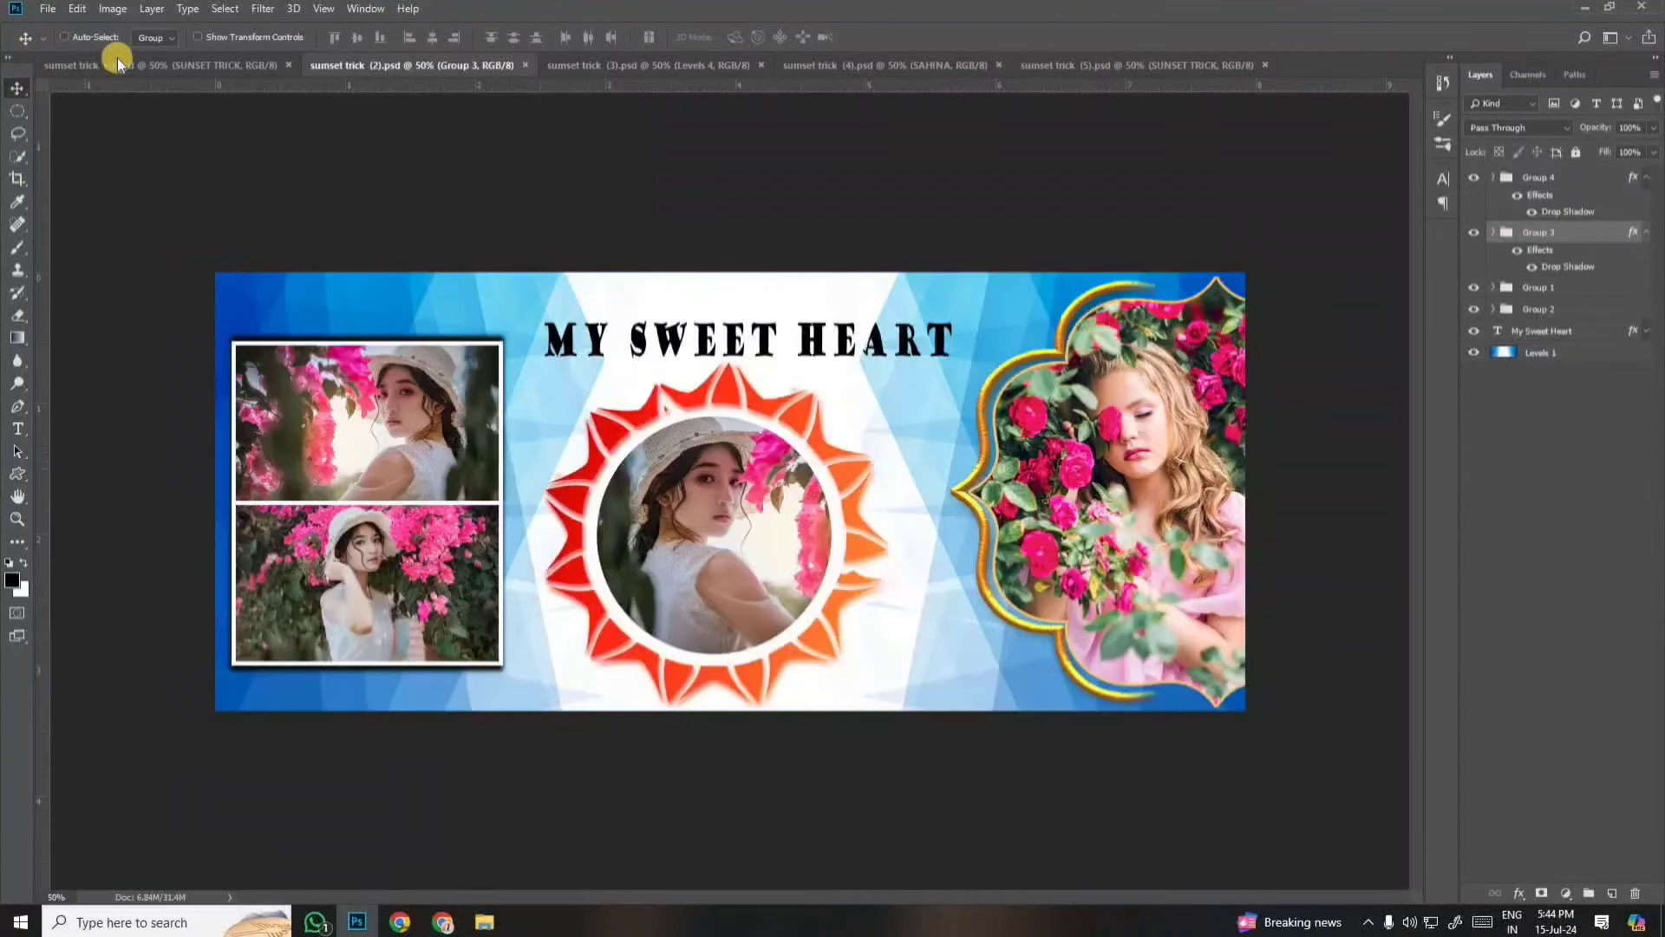
click(118, 65)
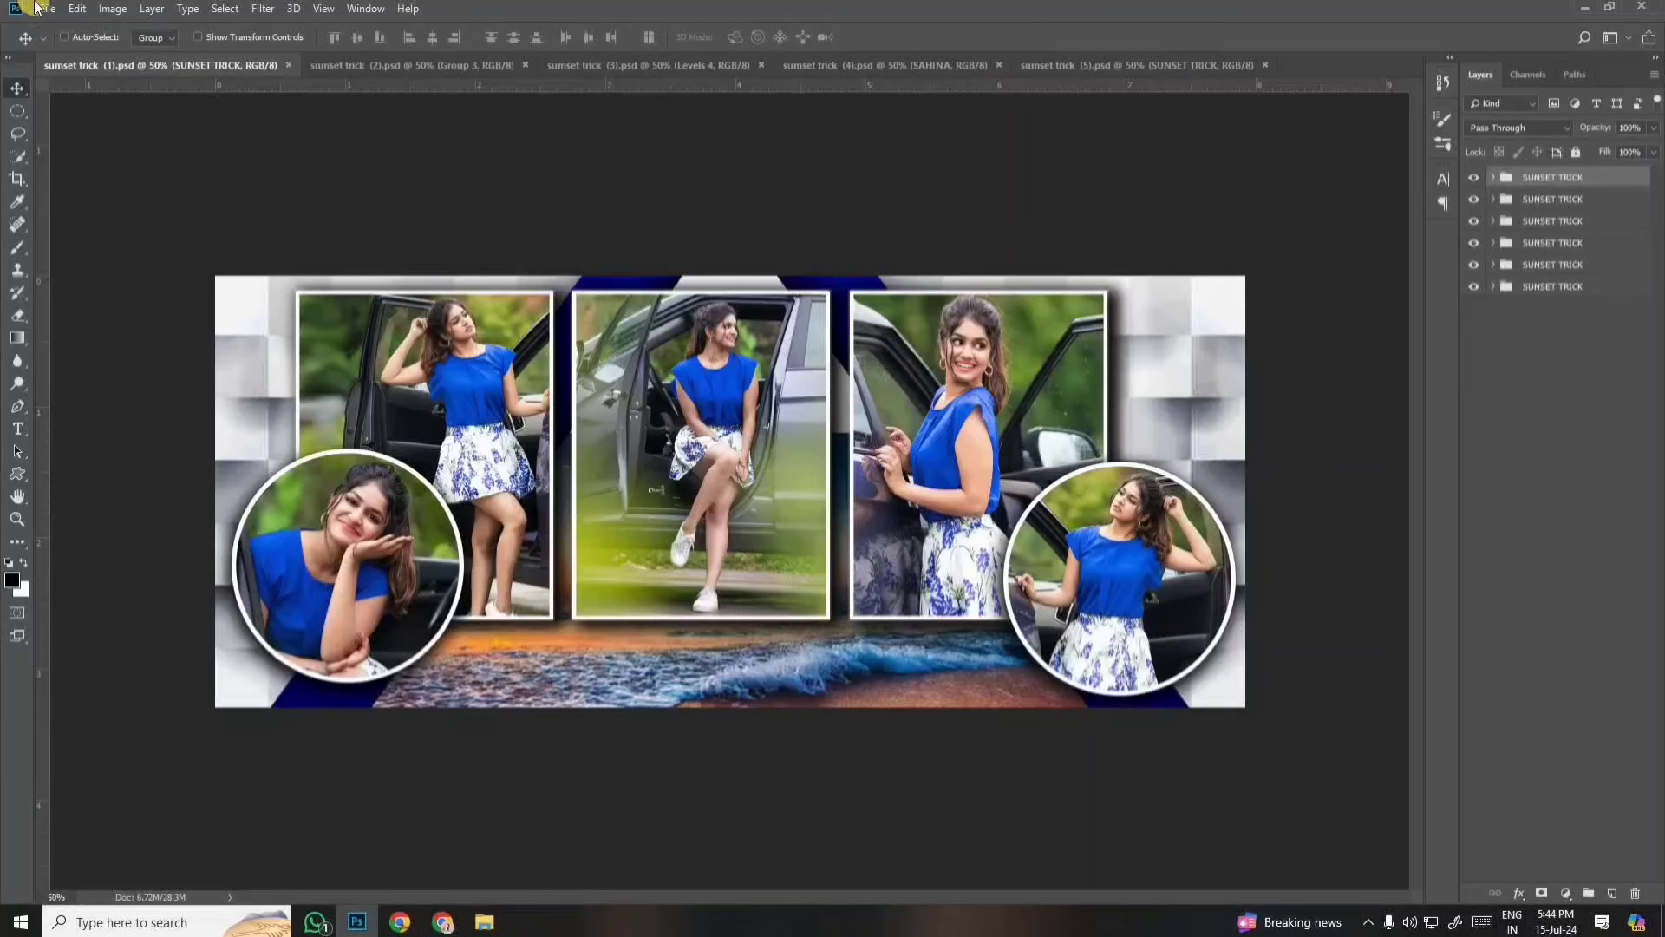
Select the sea picture, Layer 29, along the lower edge of the sumset trick (1) design and hide it.
right_click(792, 675)
click(811, 679)
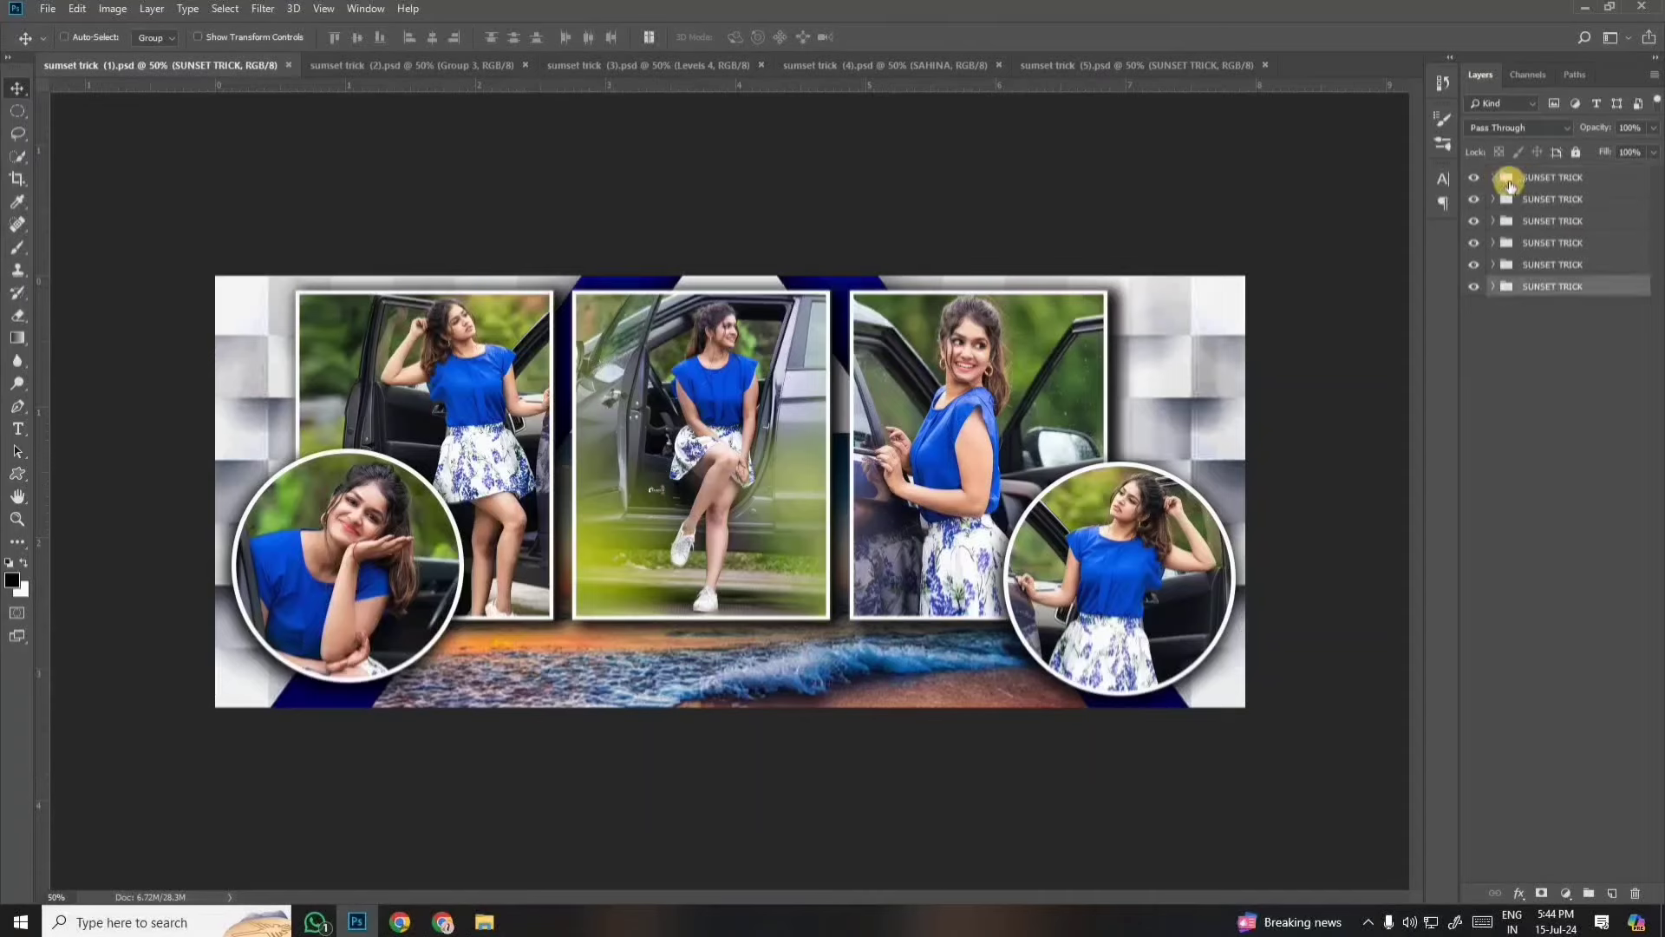
drag(1522, 201, 1478, 299)
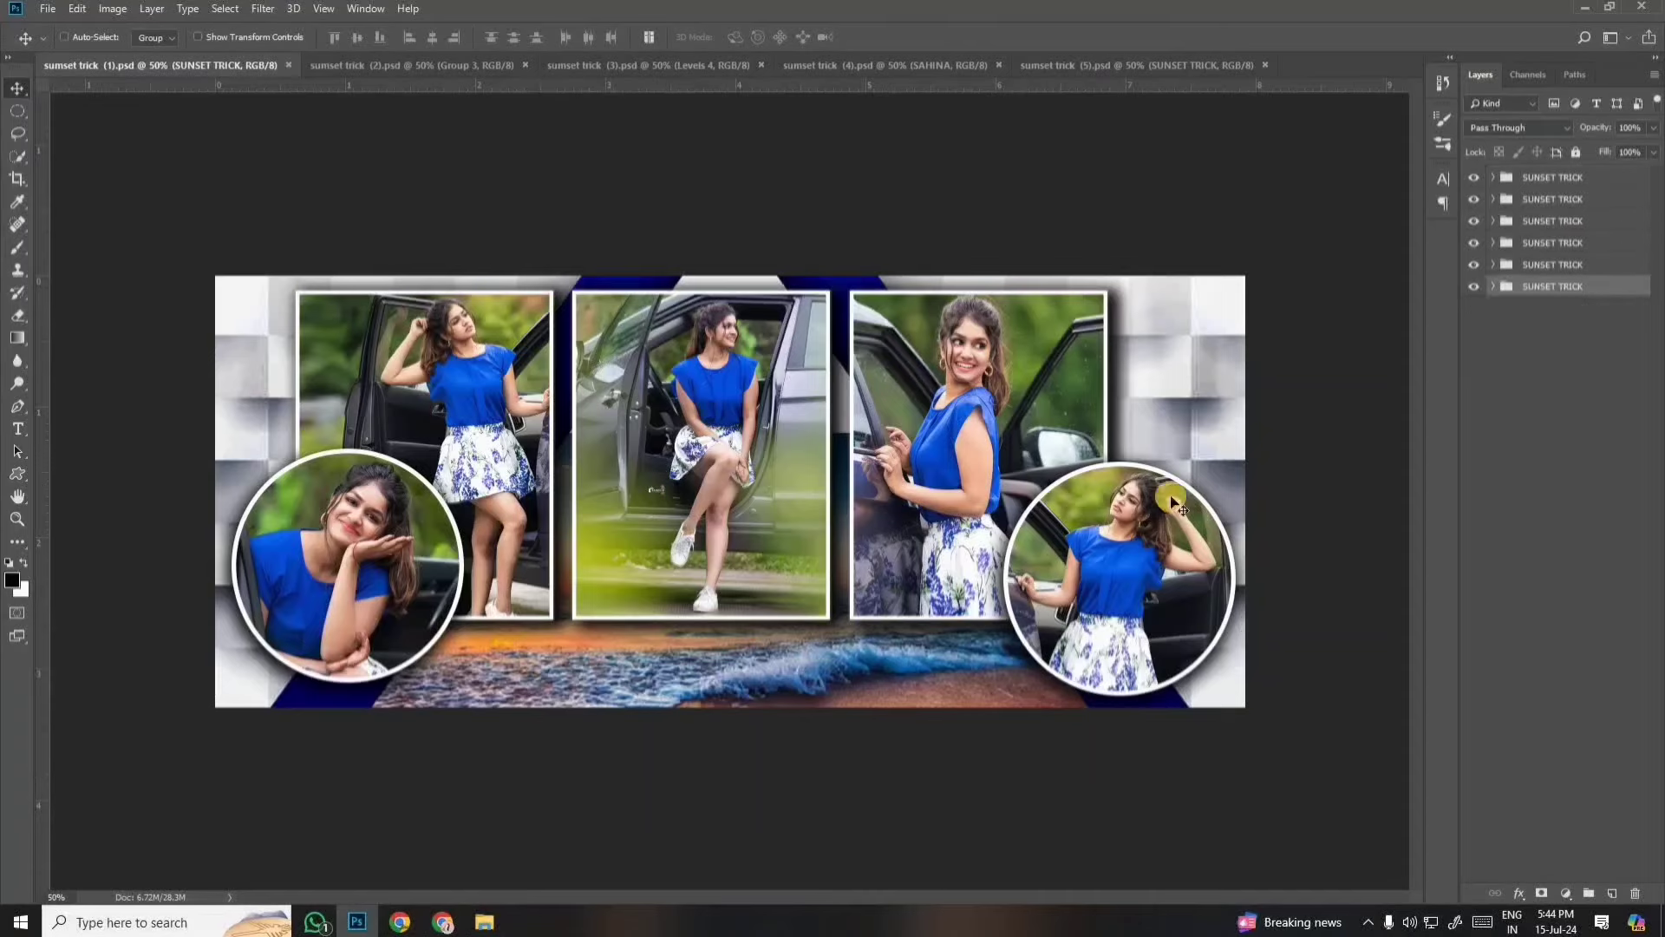
right_click(839, 652)
click(868, 676)
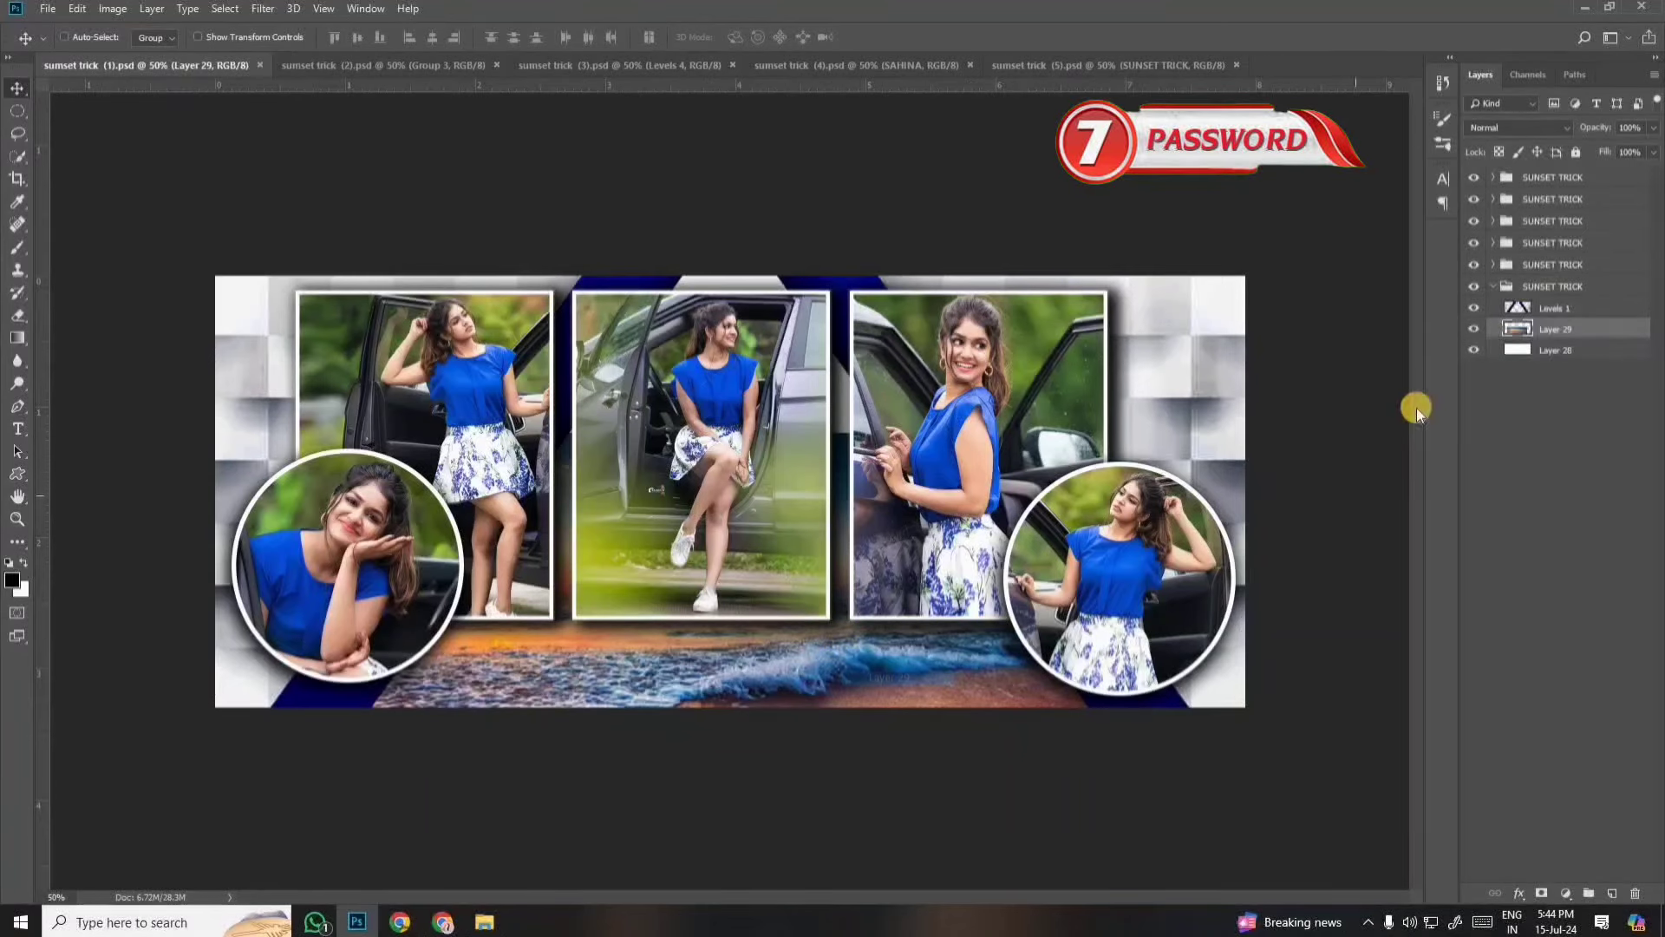
click(1473, 328)
click(1473, 328)
click(1472, 328)
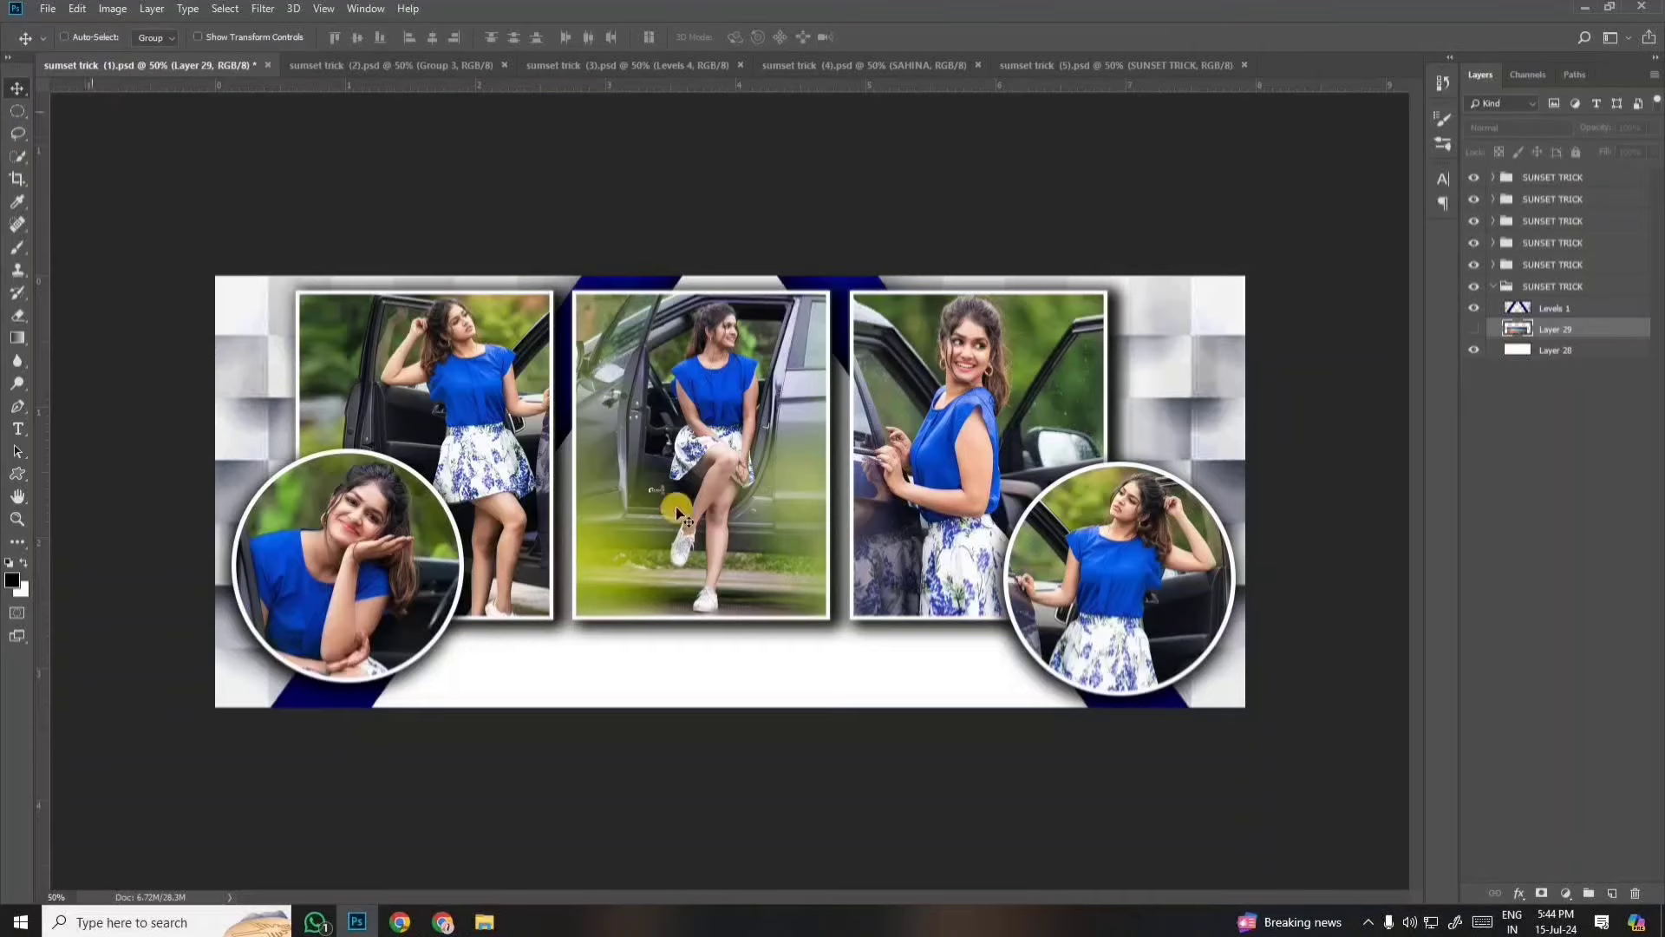
Open the layer style of Layer 28, the white background, and enable a Gradient Overlay without a Pattern Overlay.
click(1476, 350)
click(1477, 351)
click(1619, 355)
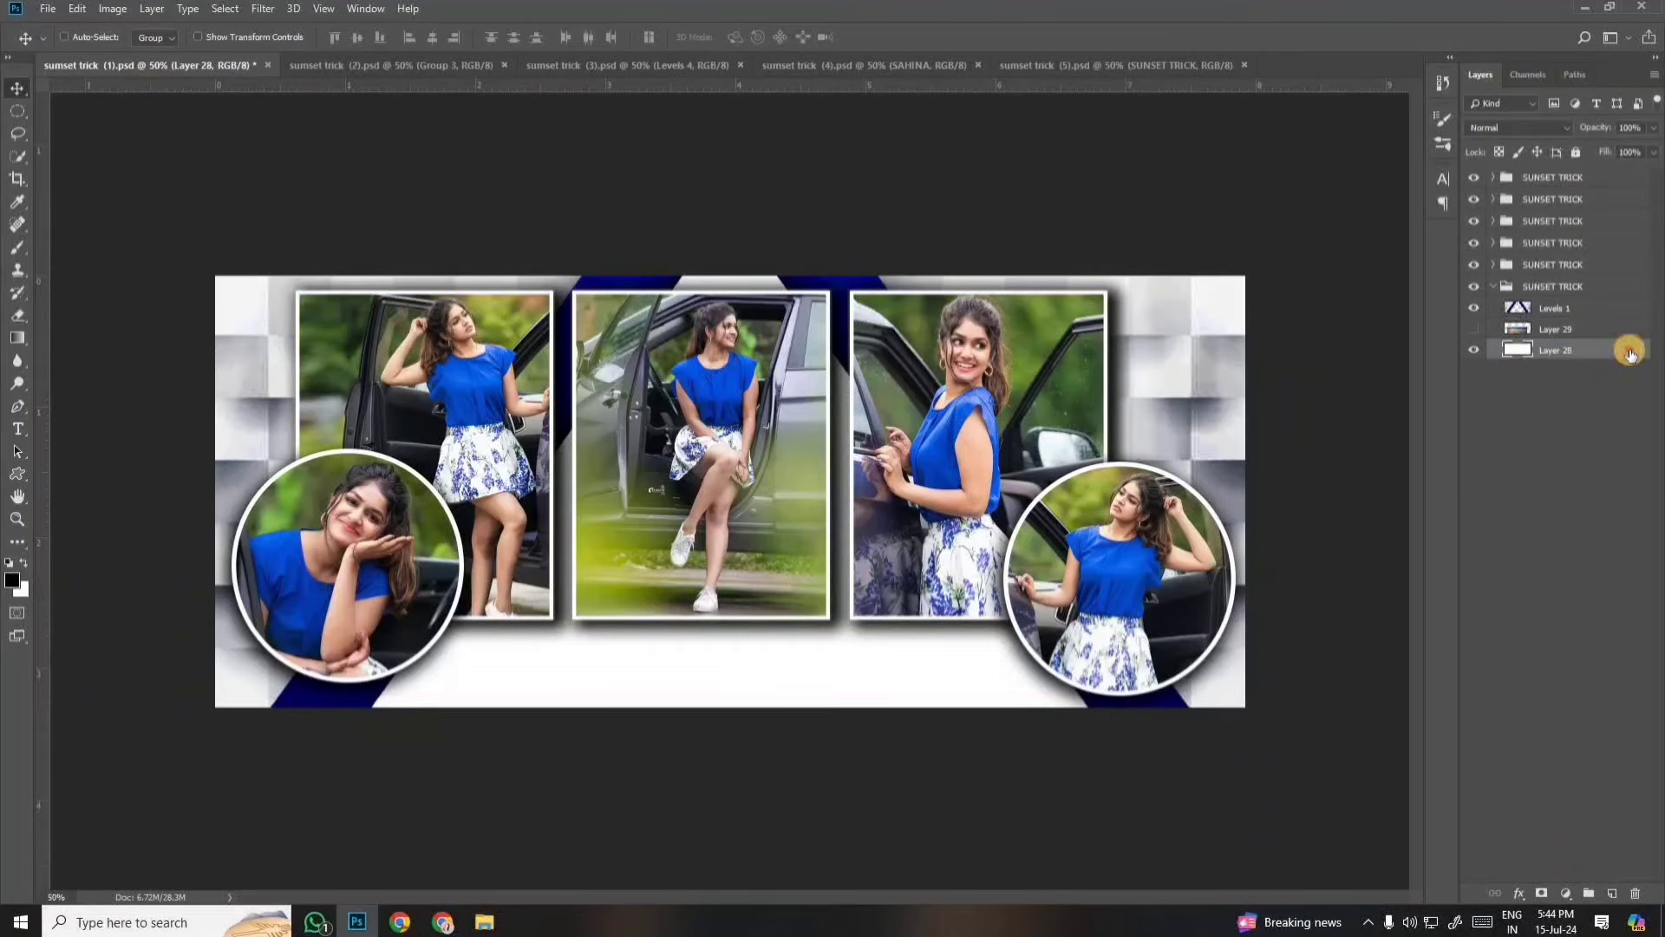
double_click(1619, 355)
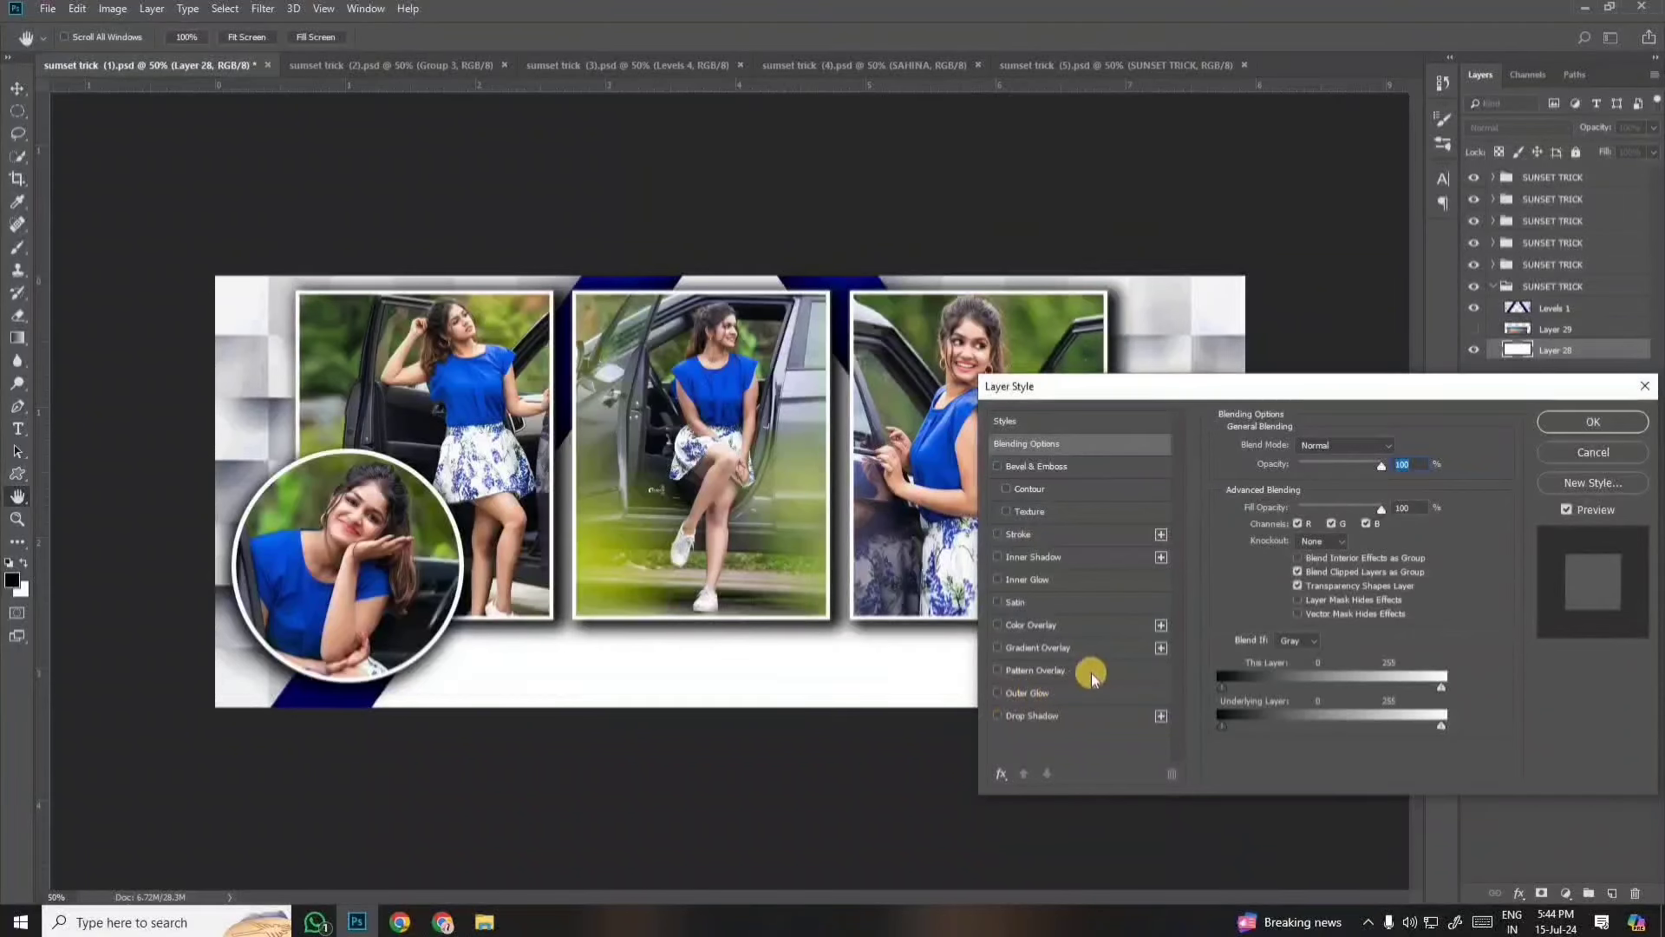
click(1091, 672)
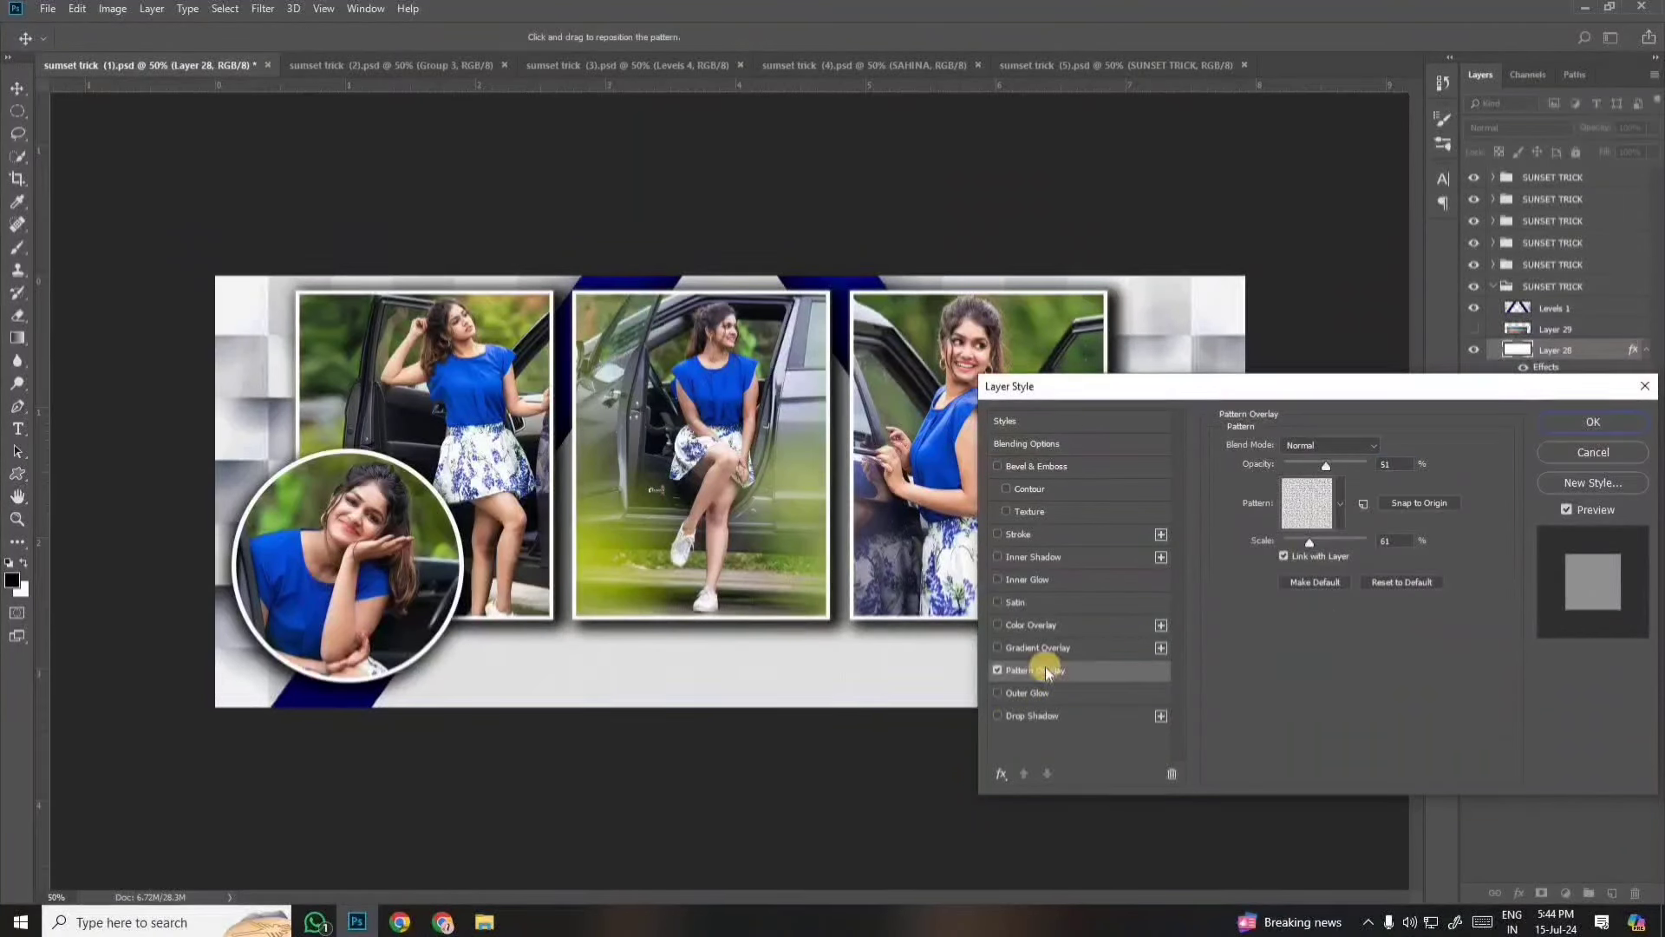
click(997, 669)
click(1084, 646)
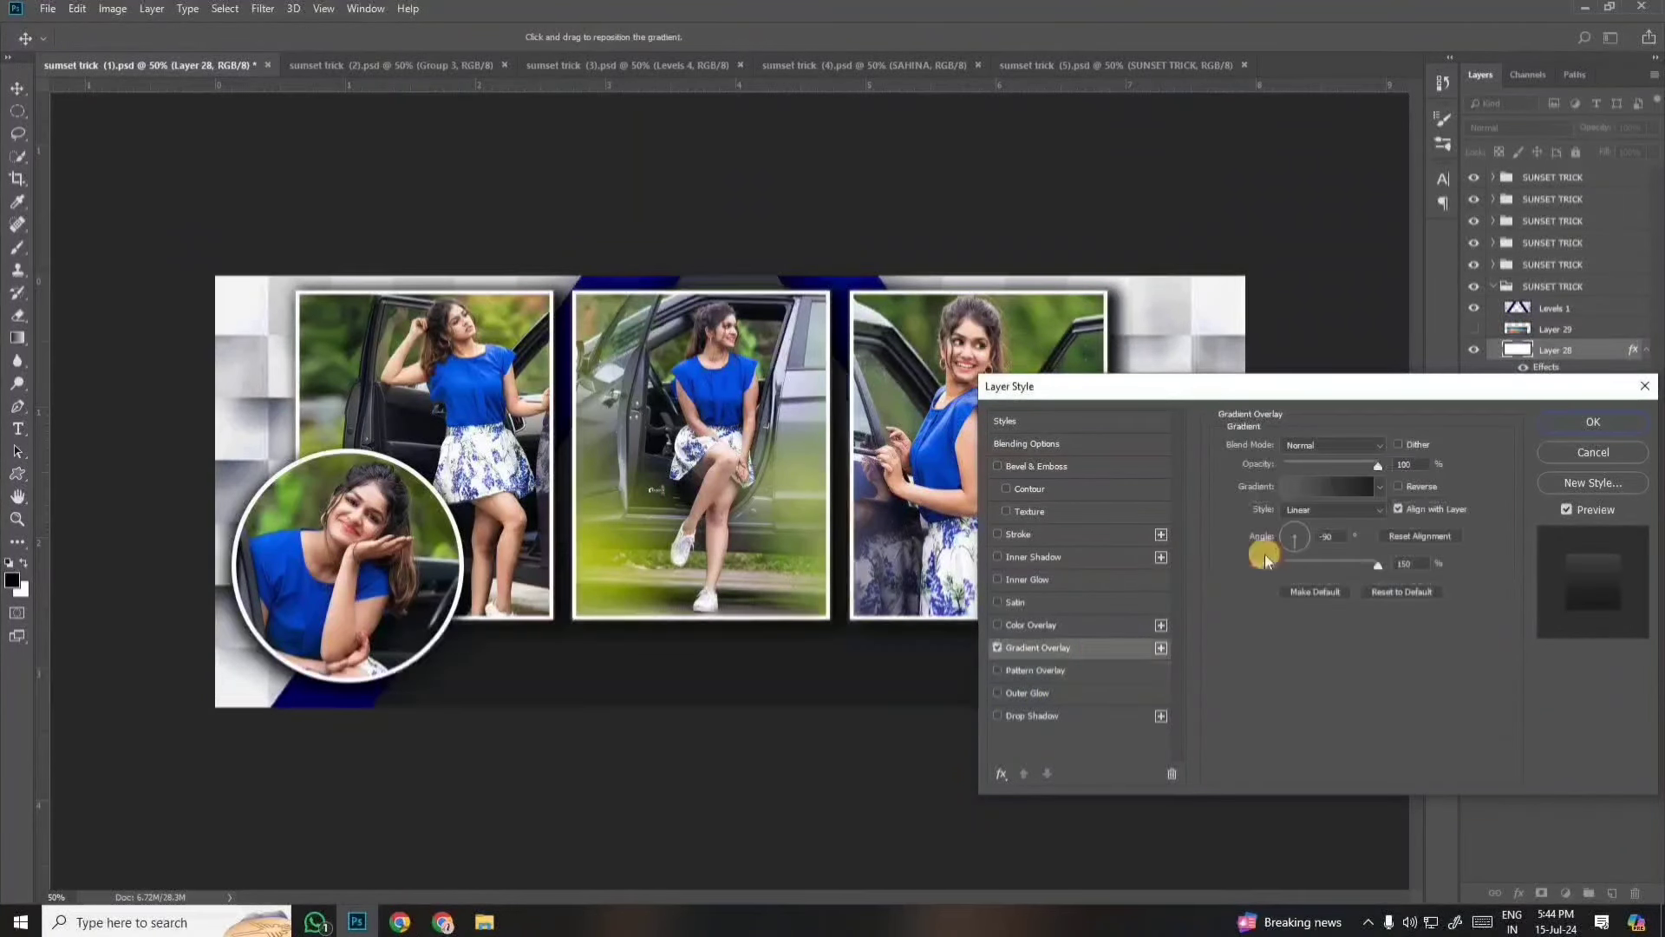
Set Layer 28's gradient overlay to the light-to-dark blue gradient and apply the layer style.
click(1380, 487)
click(1307, 521)
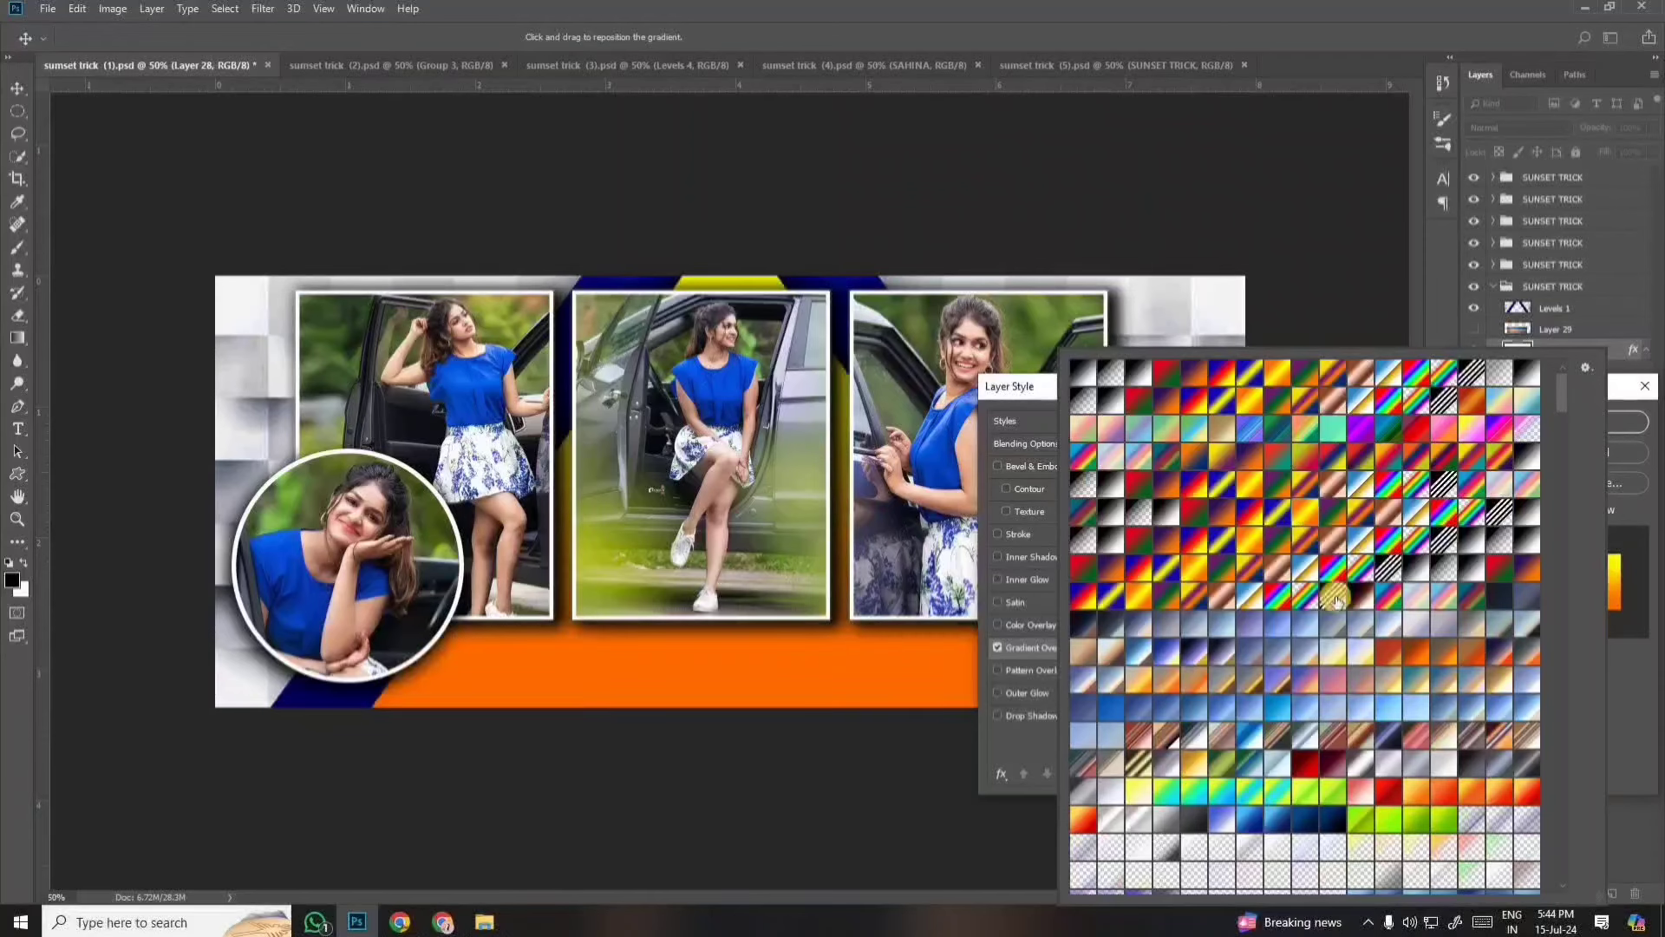
click(1329, 805)
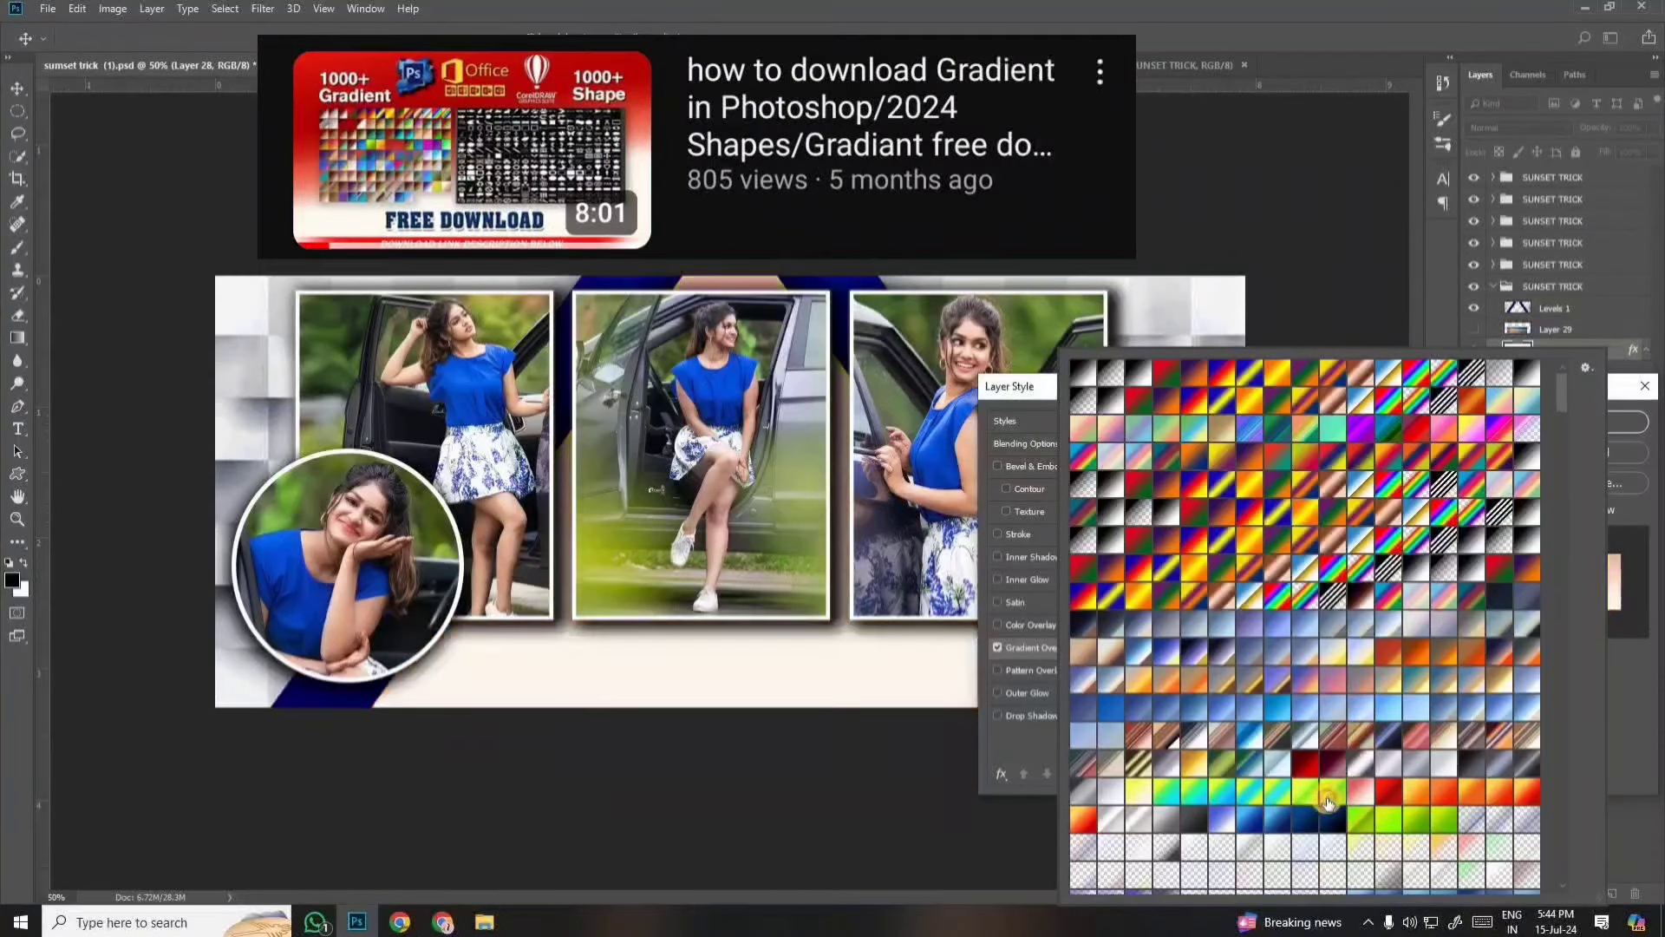
click(1274, 820)
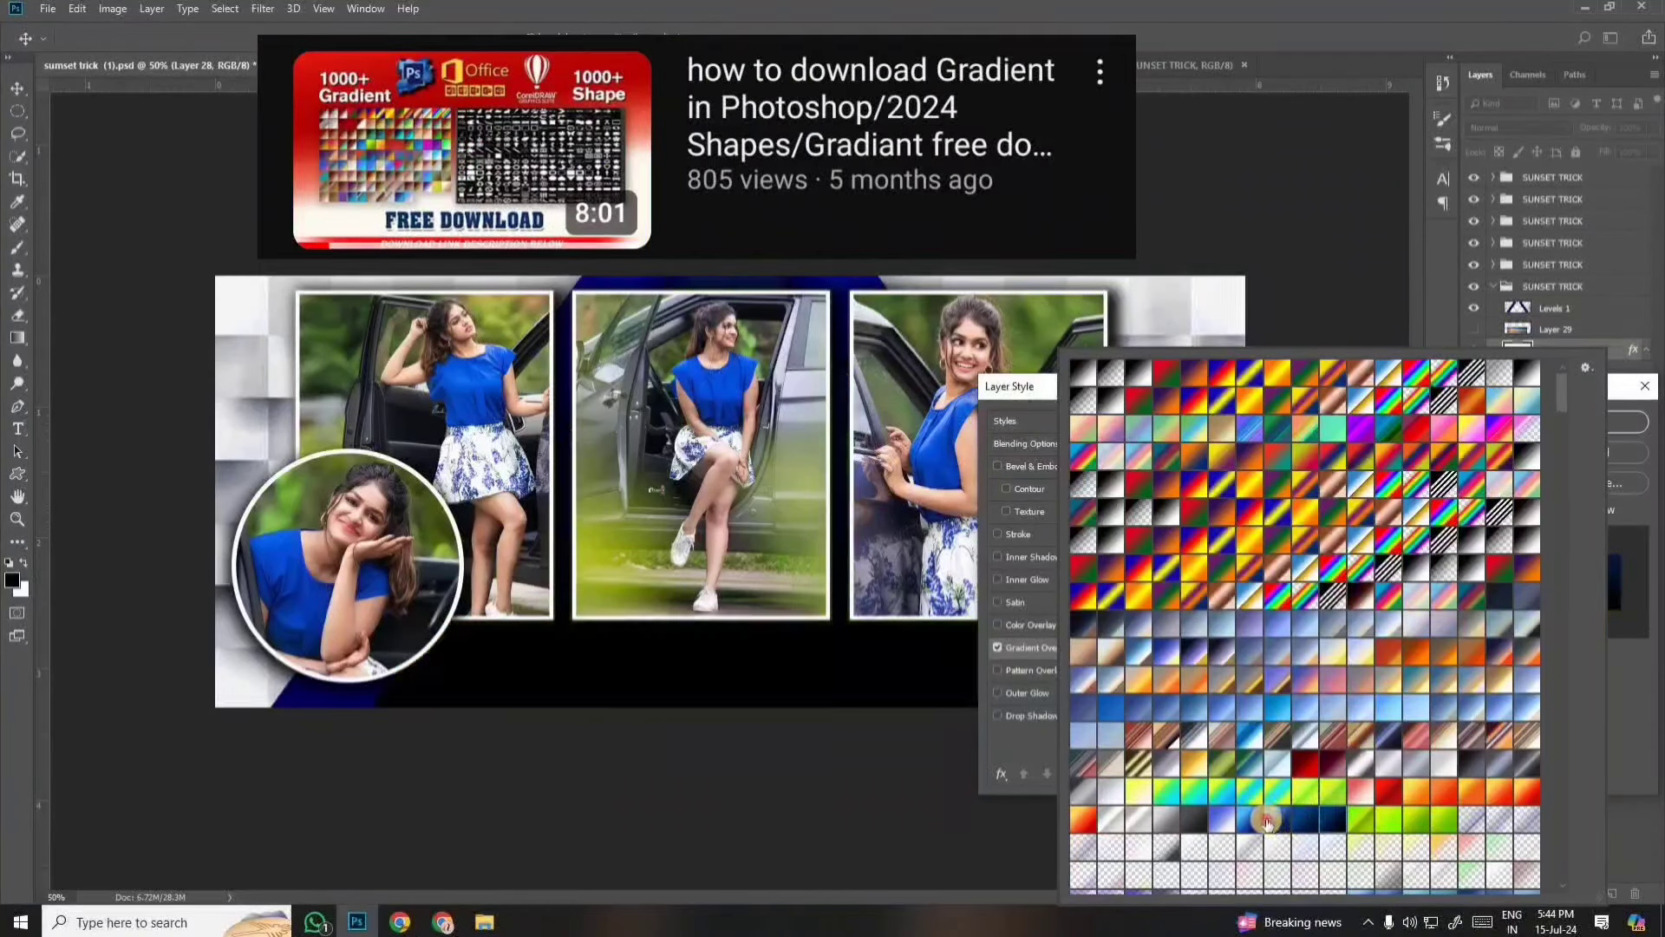
click(1229, 823)
click(1223, 829)
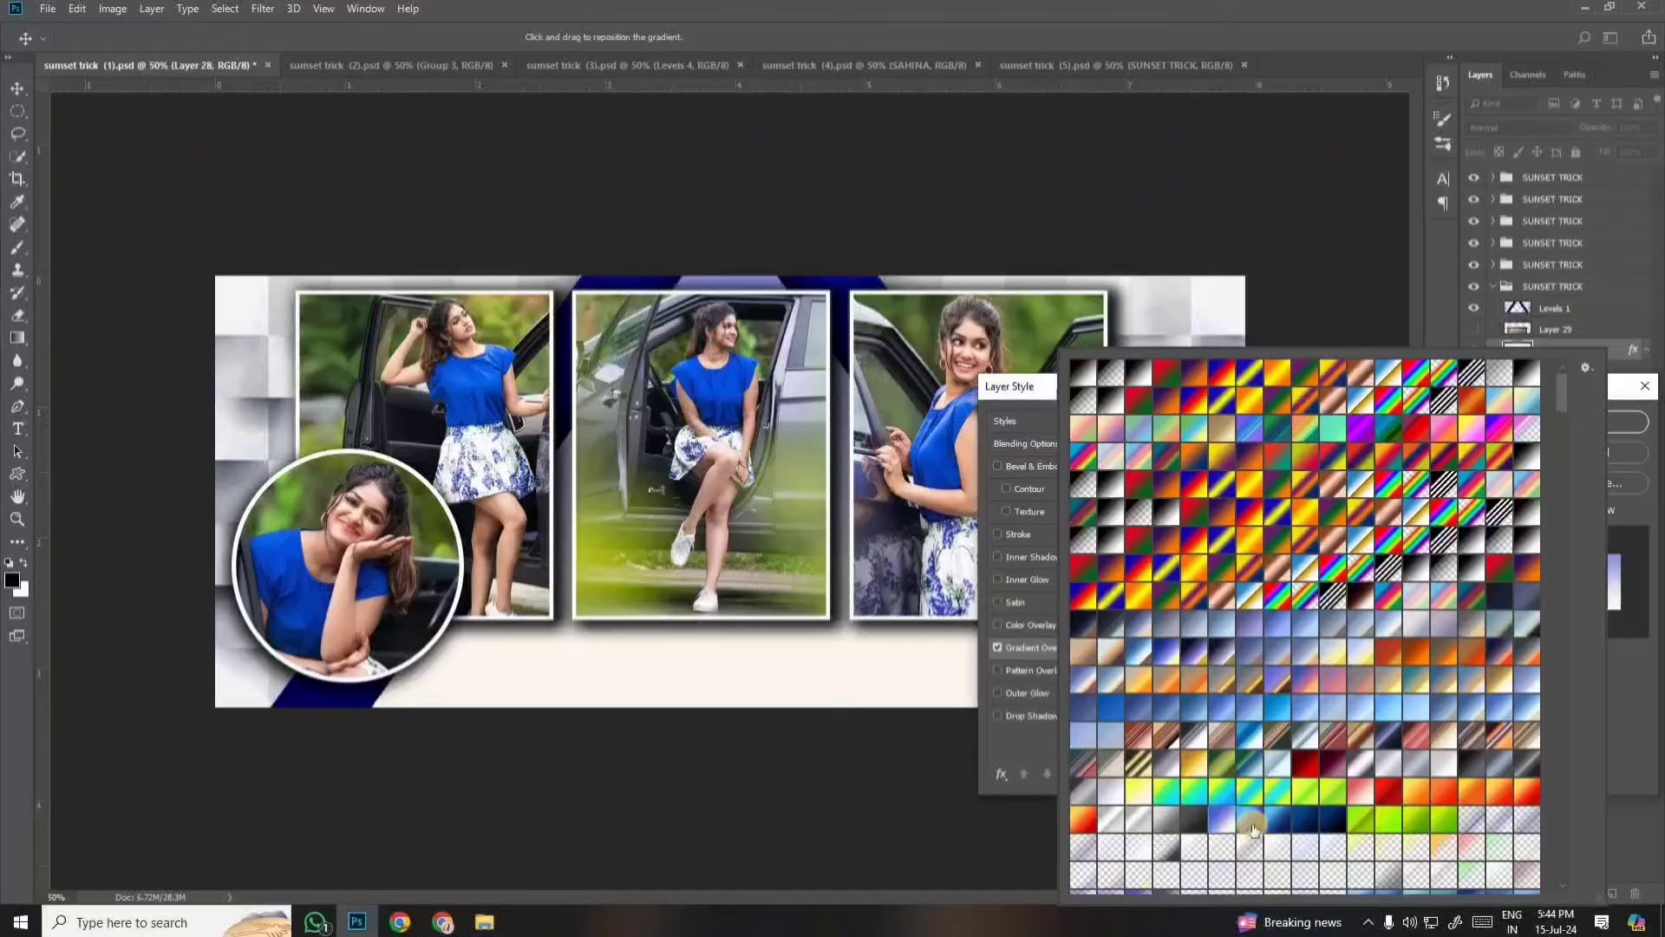
click(1282, 818)
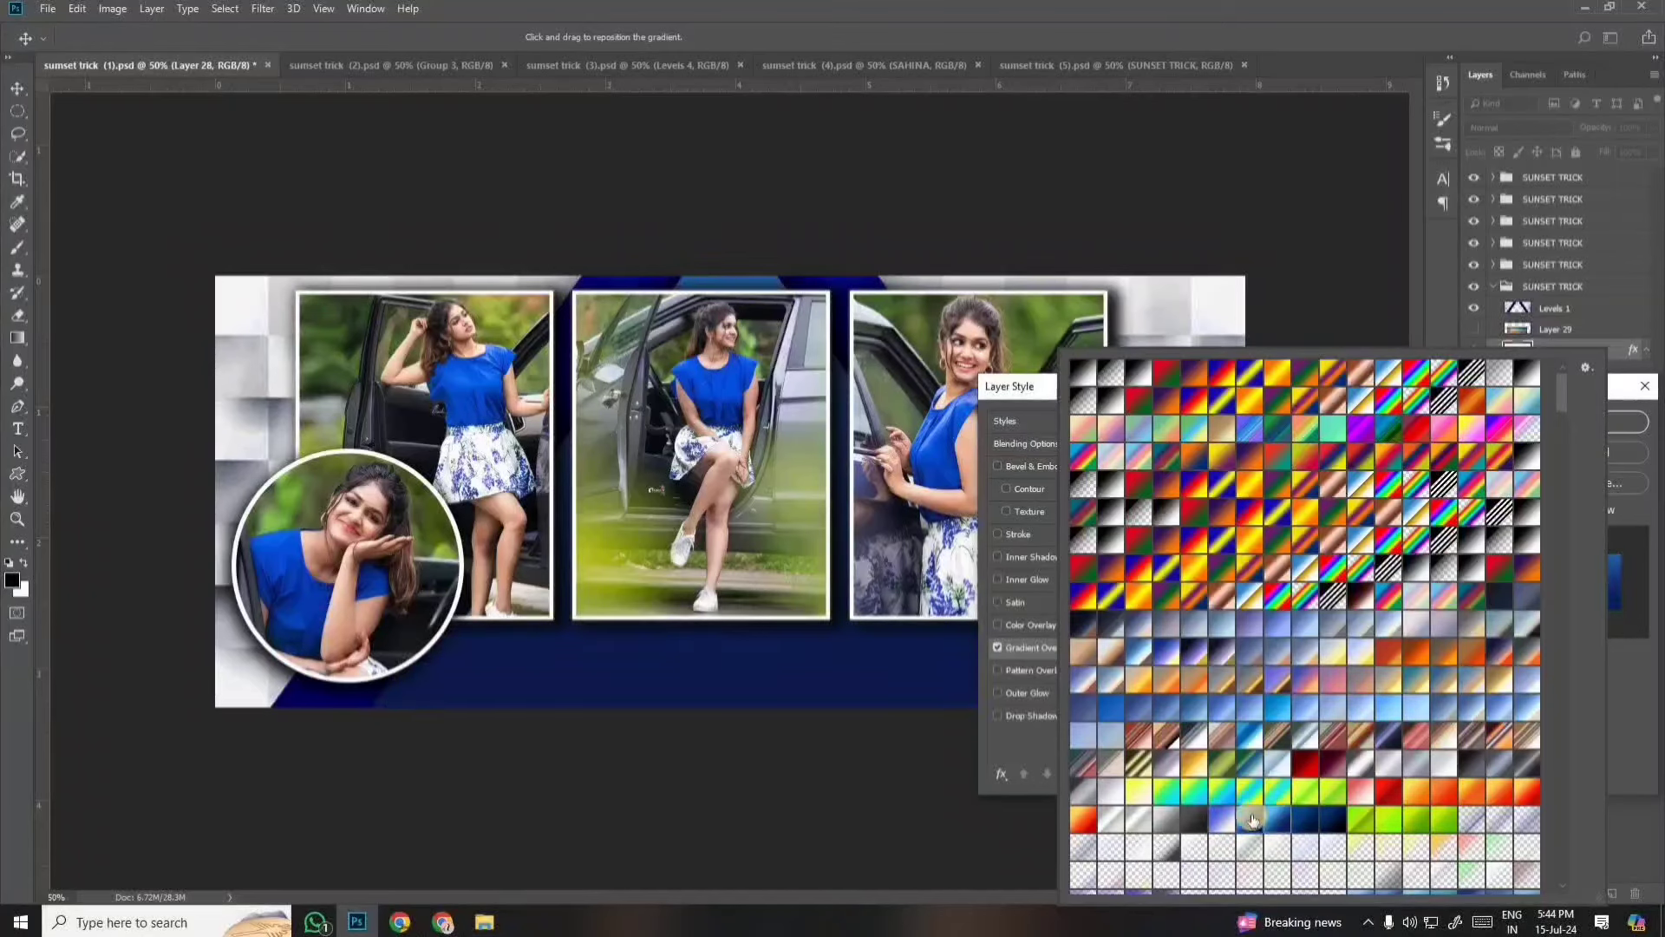
click(1300, 275)
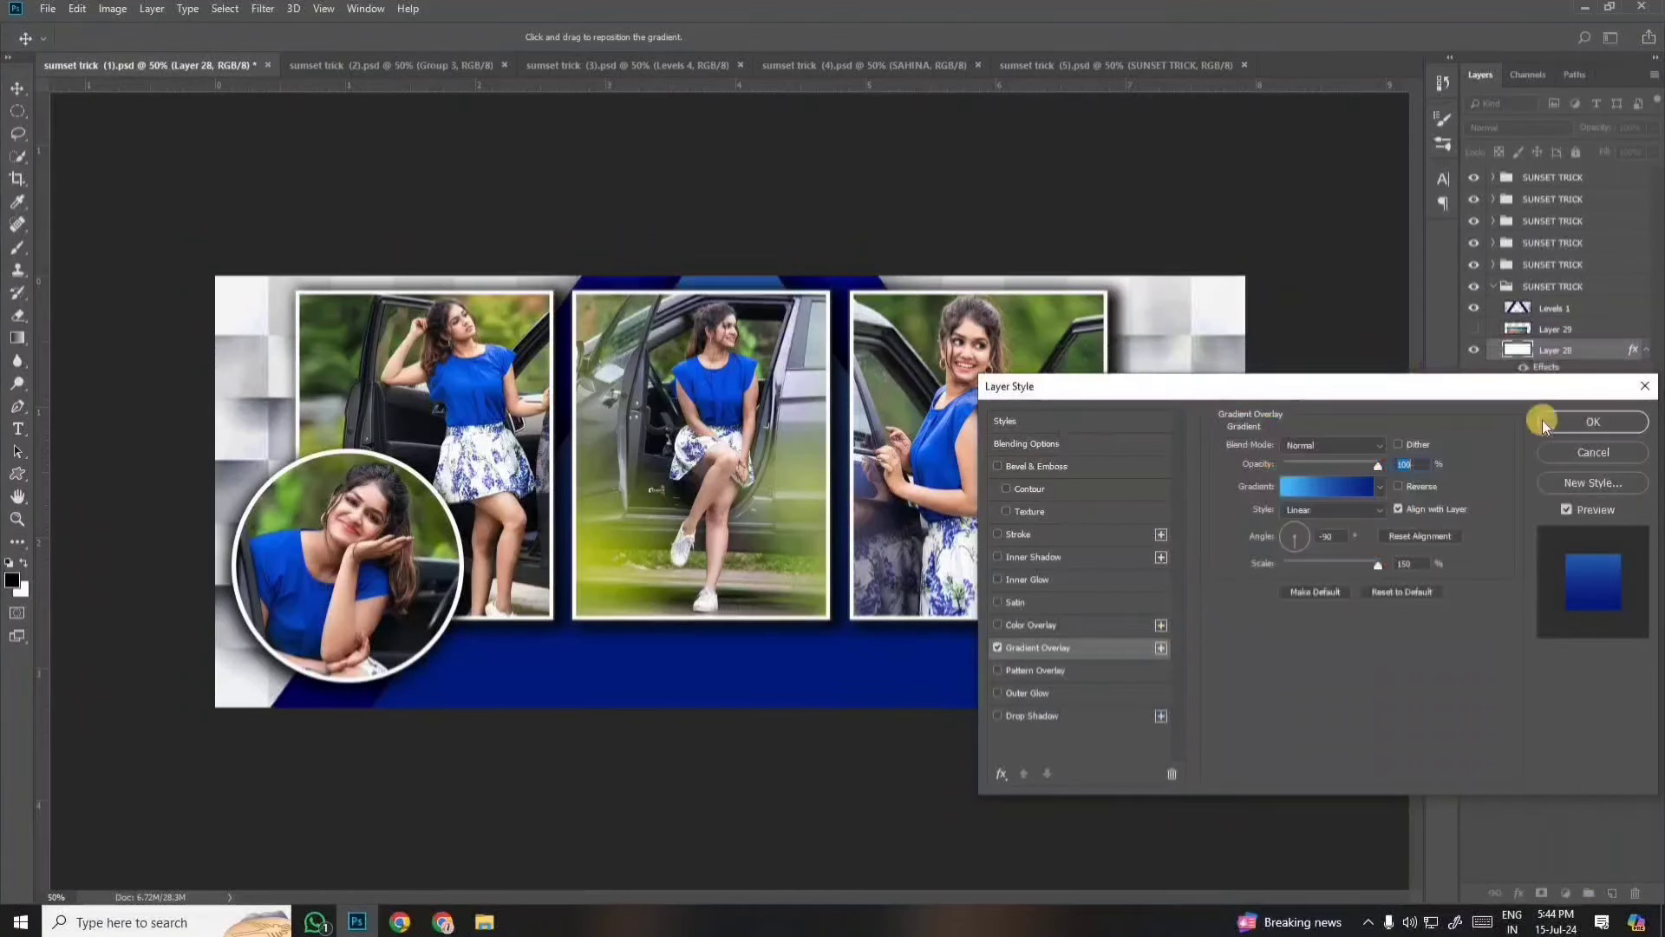
click(1539, 421)
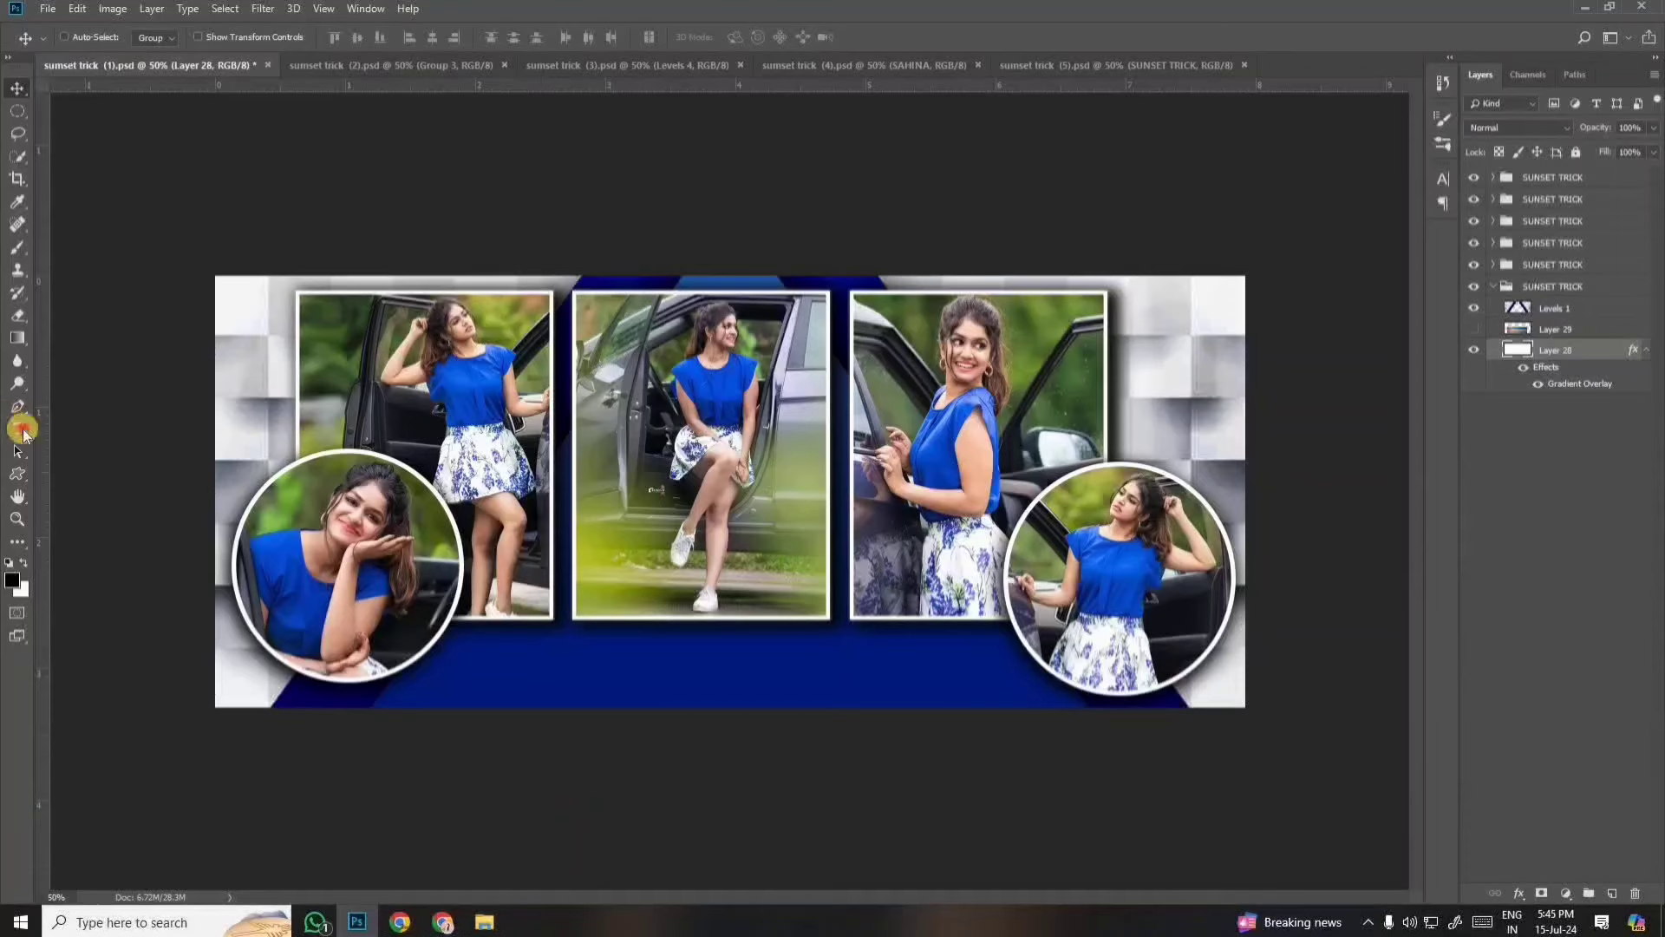
Add a first name in black 35 pt Bremen Bd BT Bold text and centre it on the blue area below the middle photo.
click(18, 429)
click(559, 662)
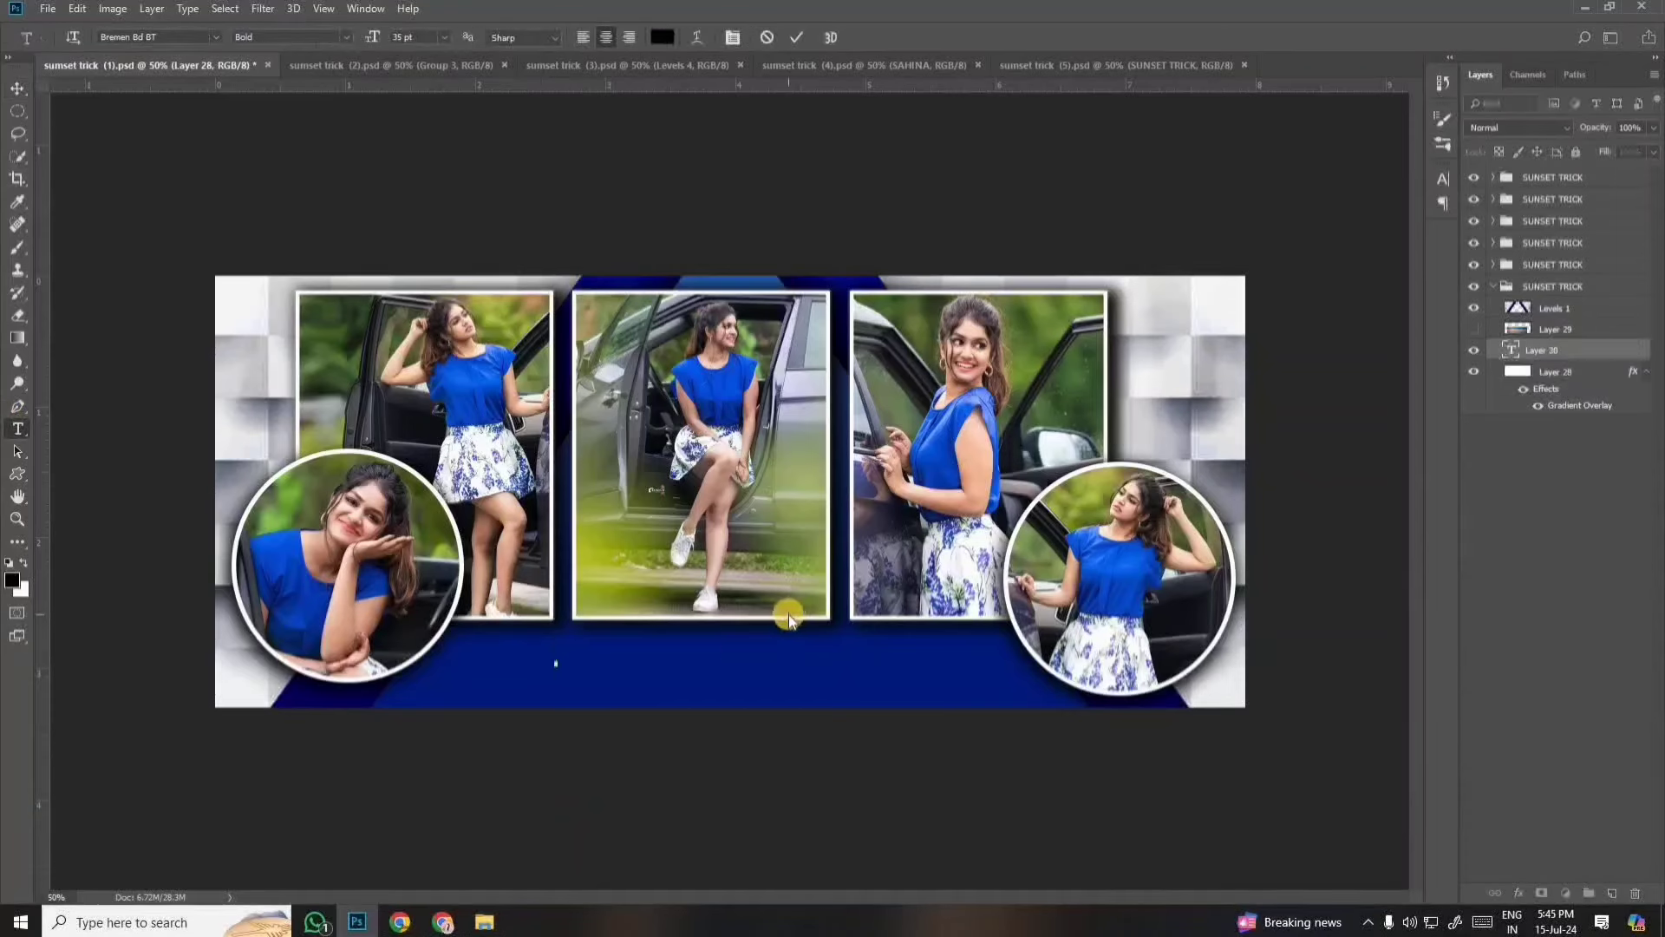
text(JANJAY)
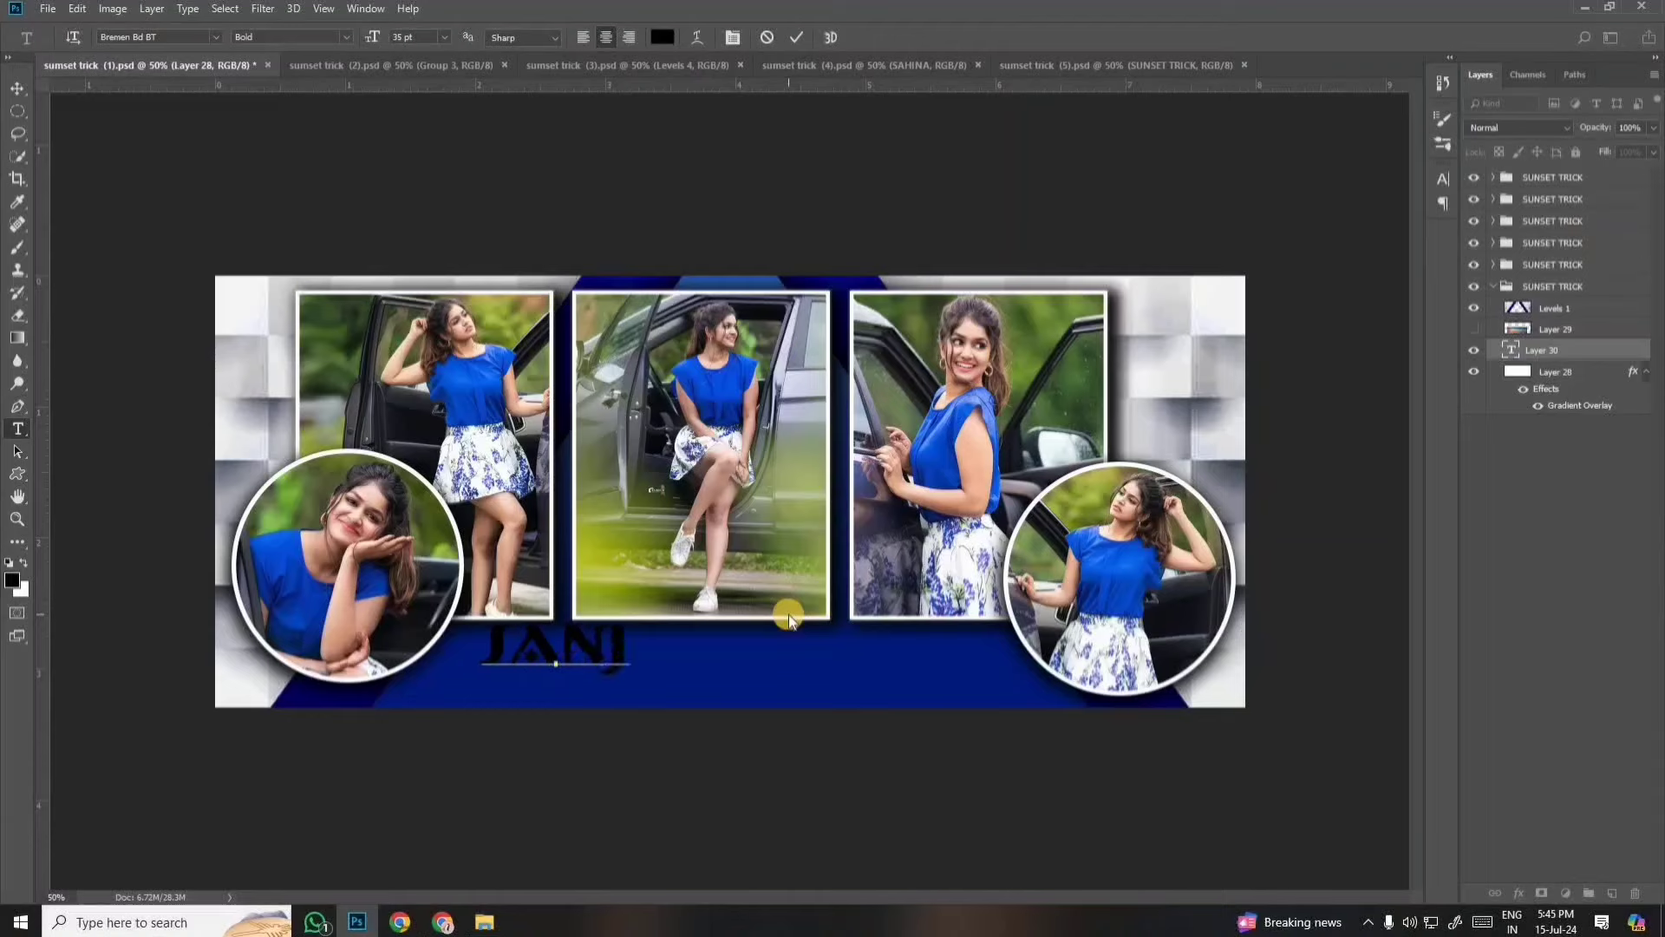
click(18, 90)
drag(647, 658, 762, 663)
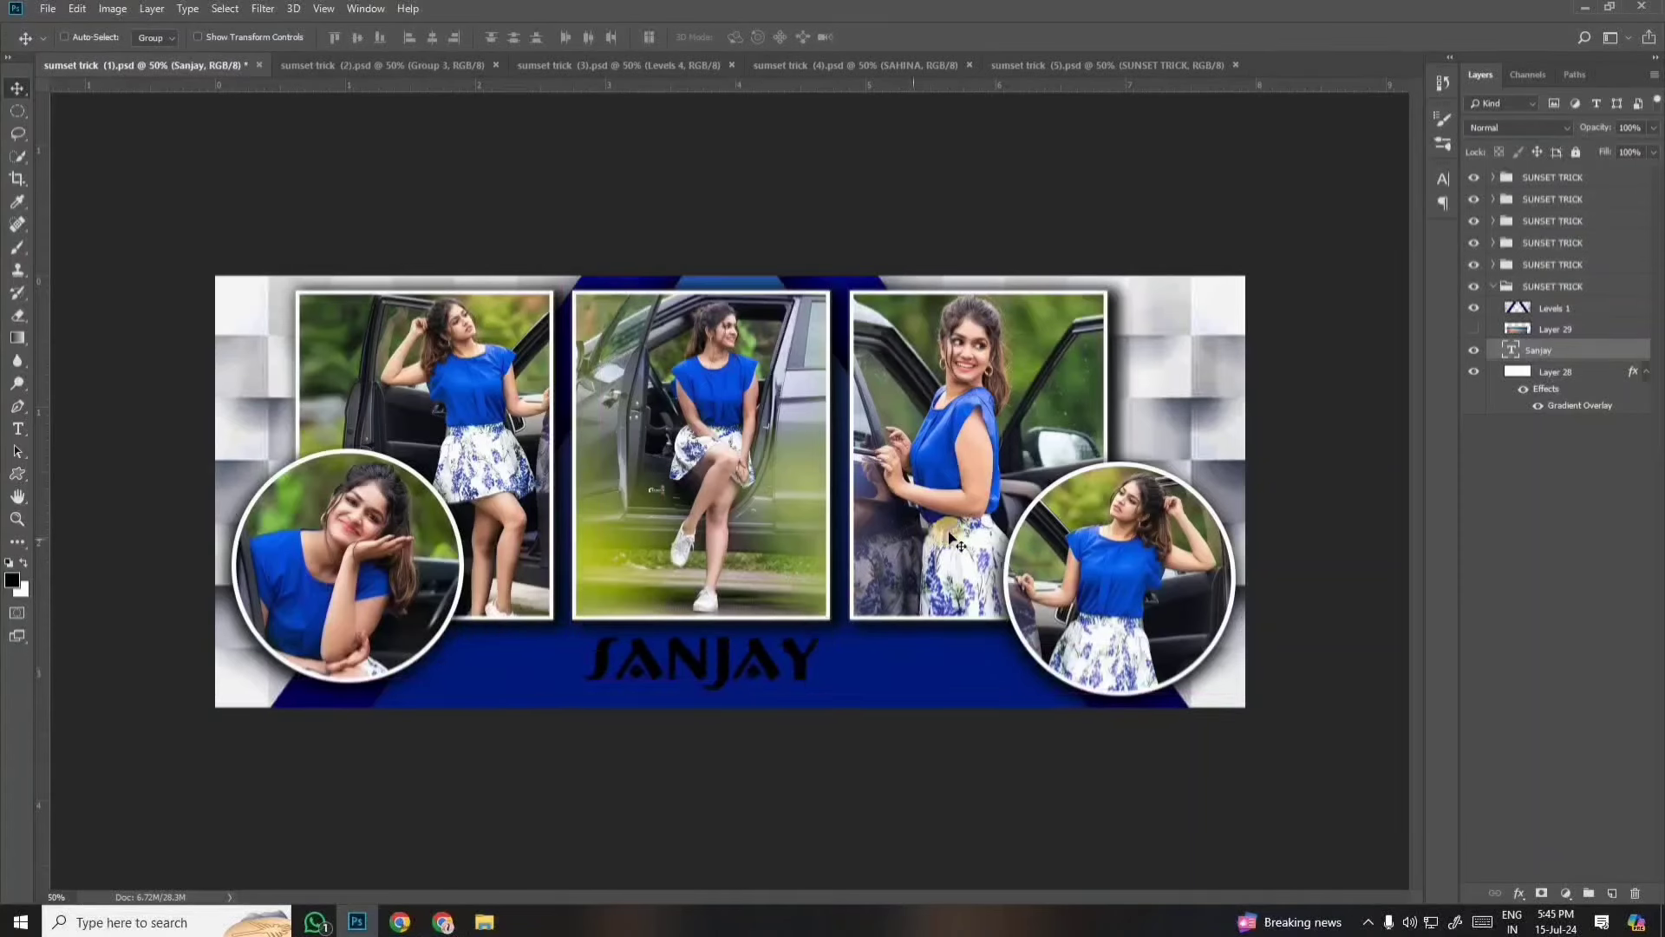
Change the name text's colour to white and adjust its position slightly below the middle photo.
double_click(1511, 350)
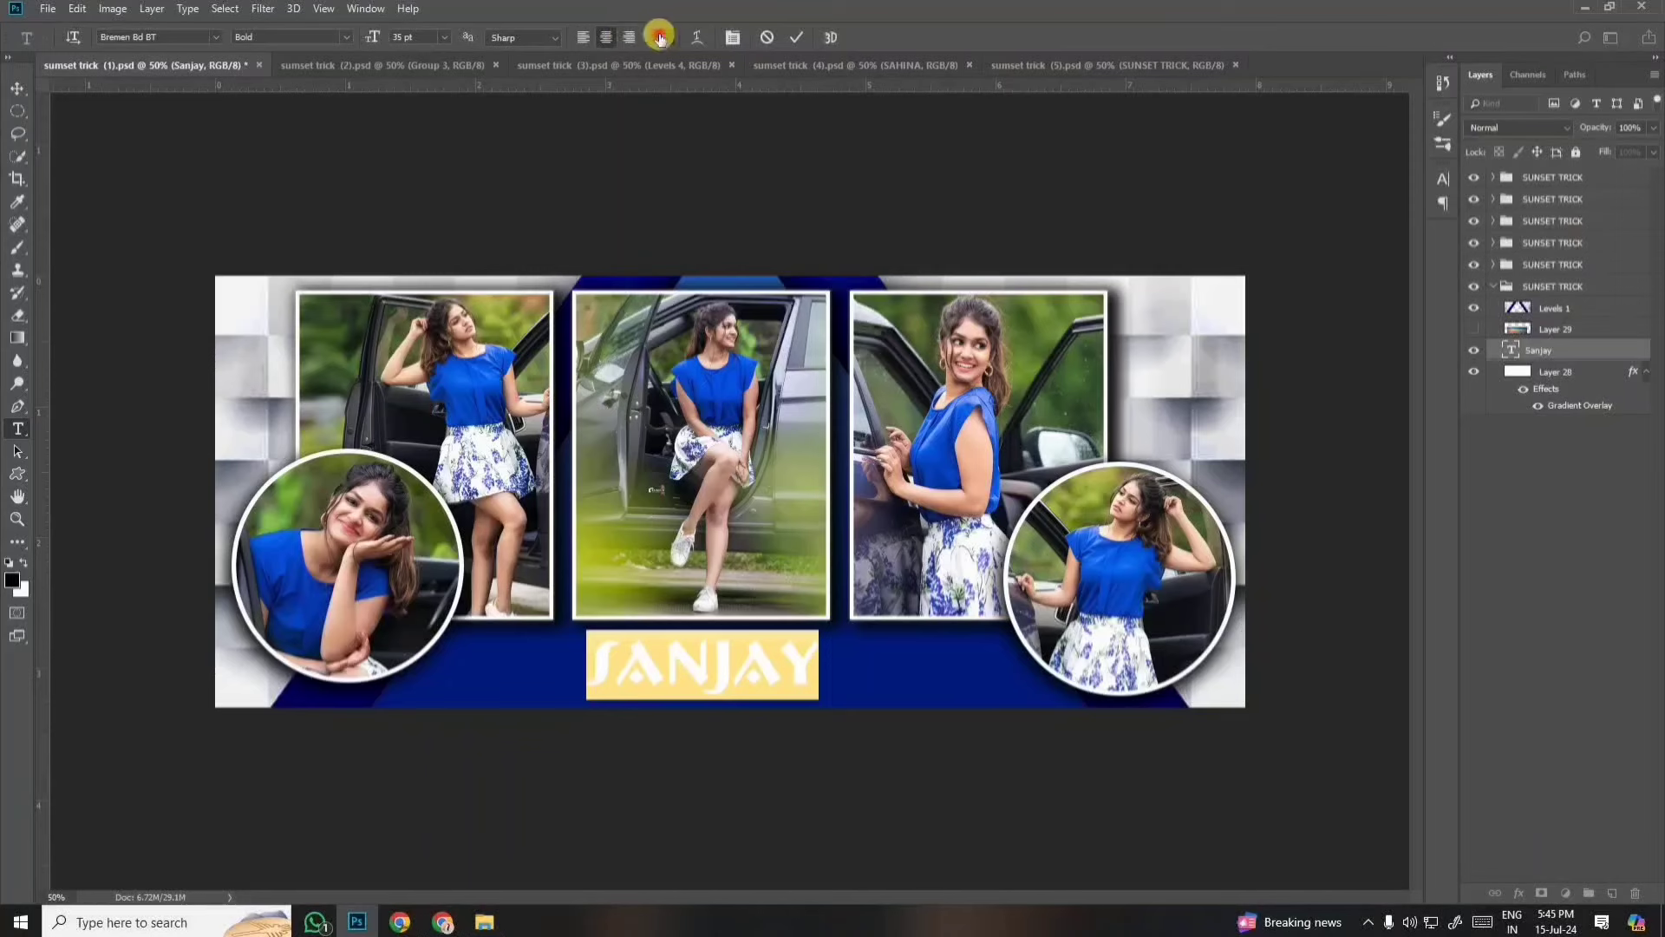
click(659, 36)
drag(873, 278, 476, 90)
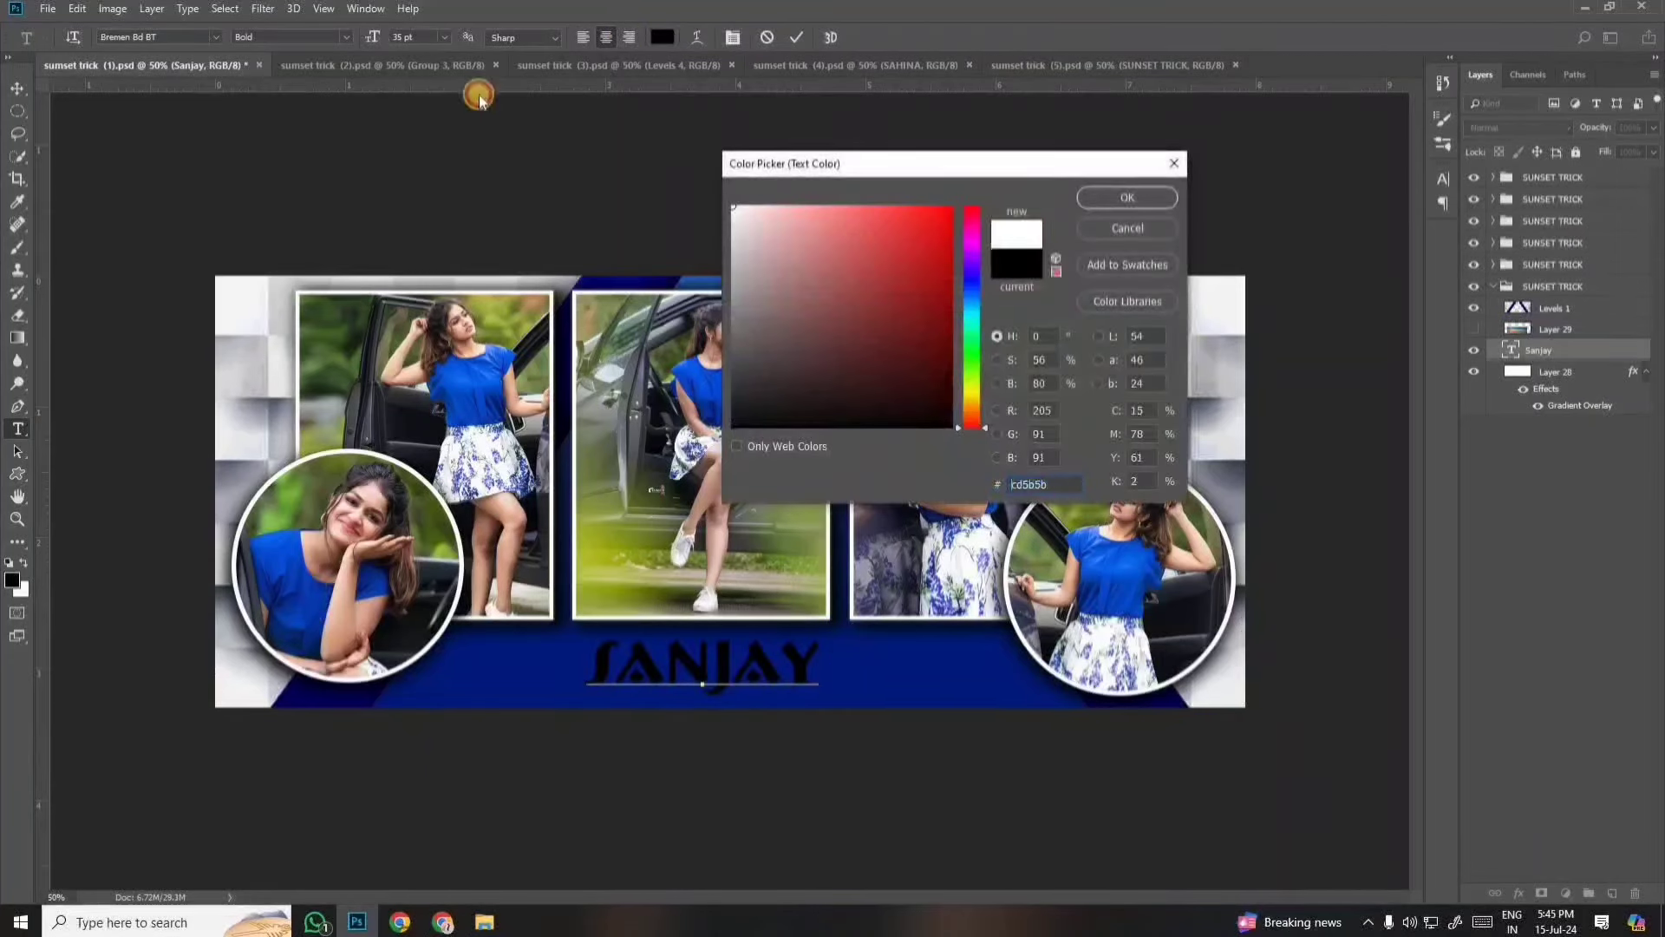
click(1126, 196)
click(17, 94)
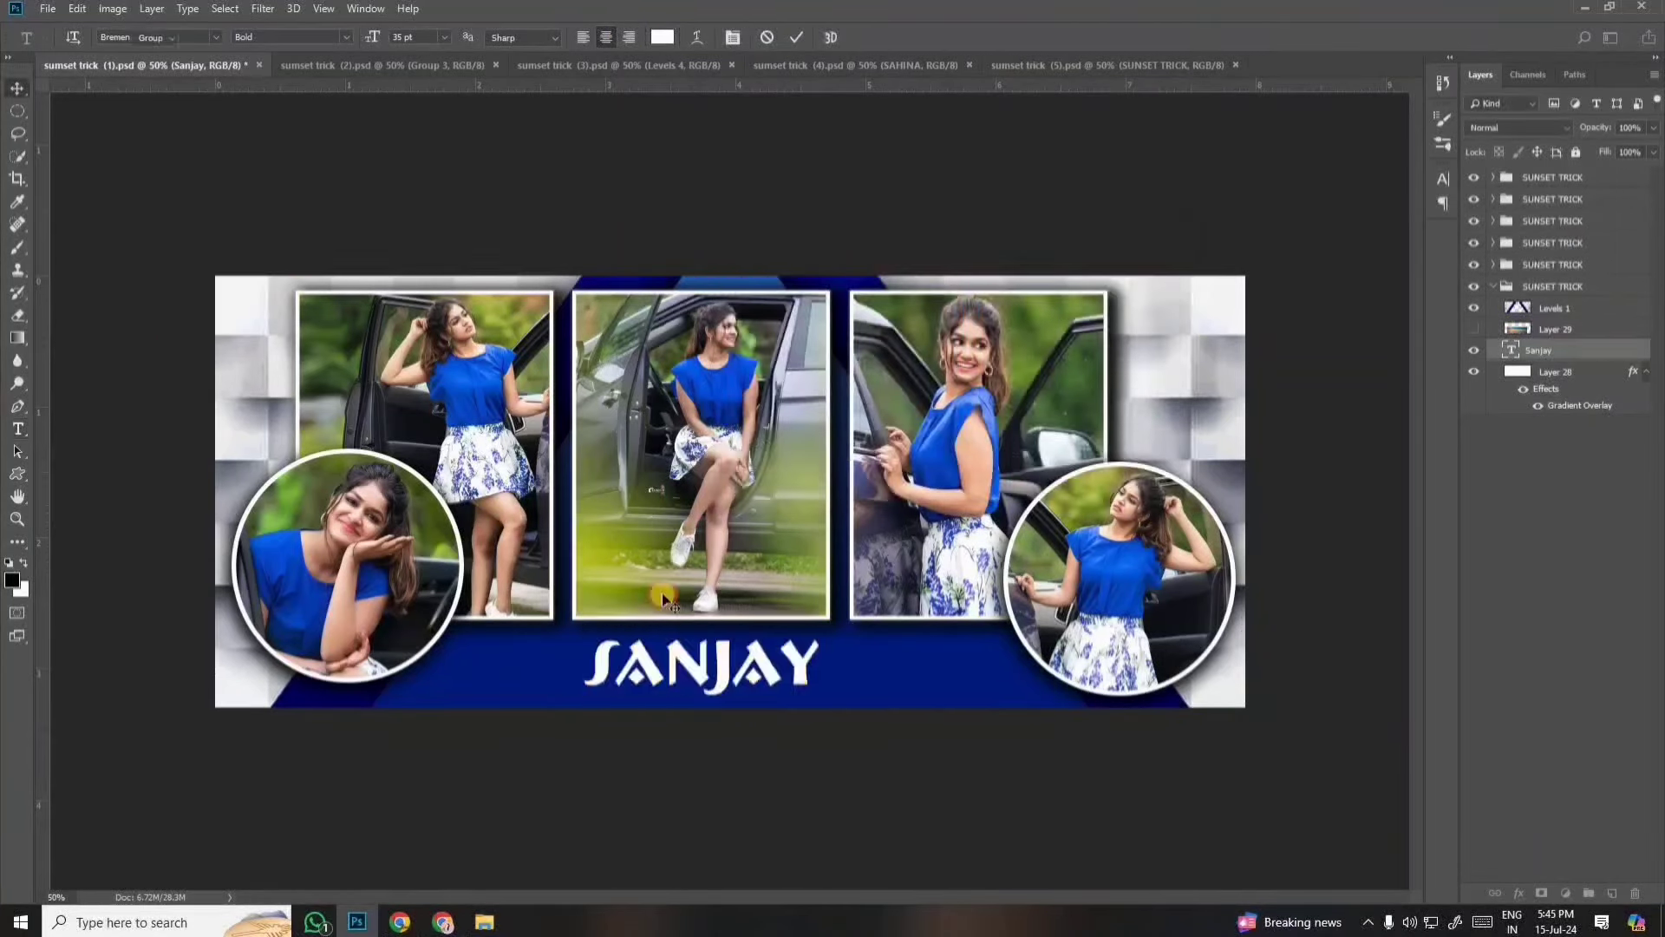
drag(763, 666, 754, 661)
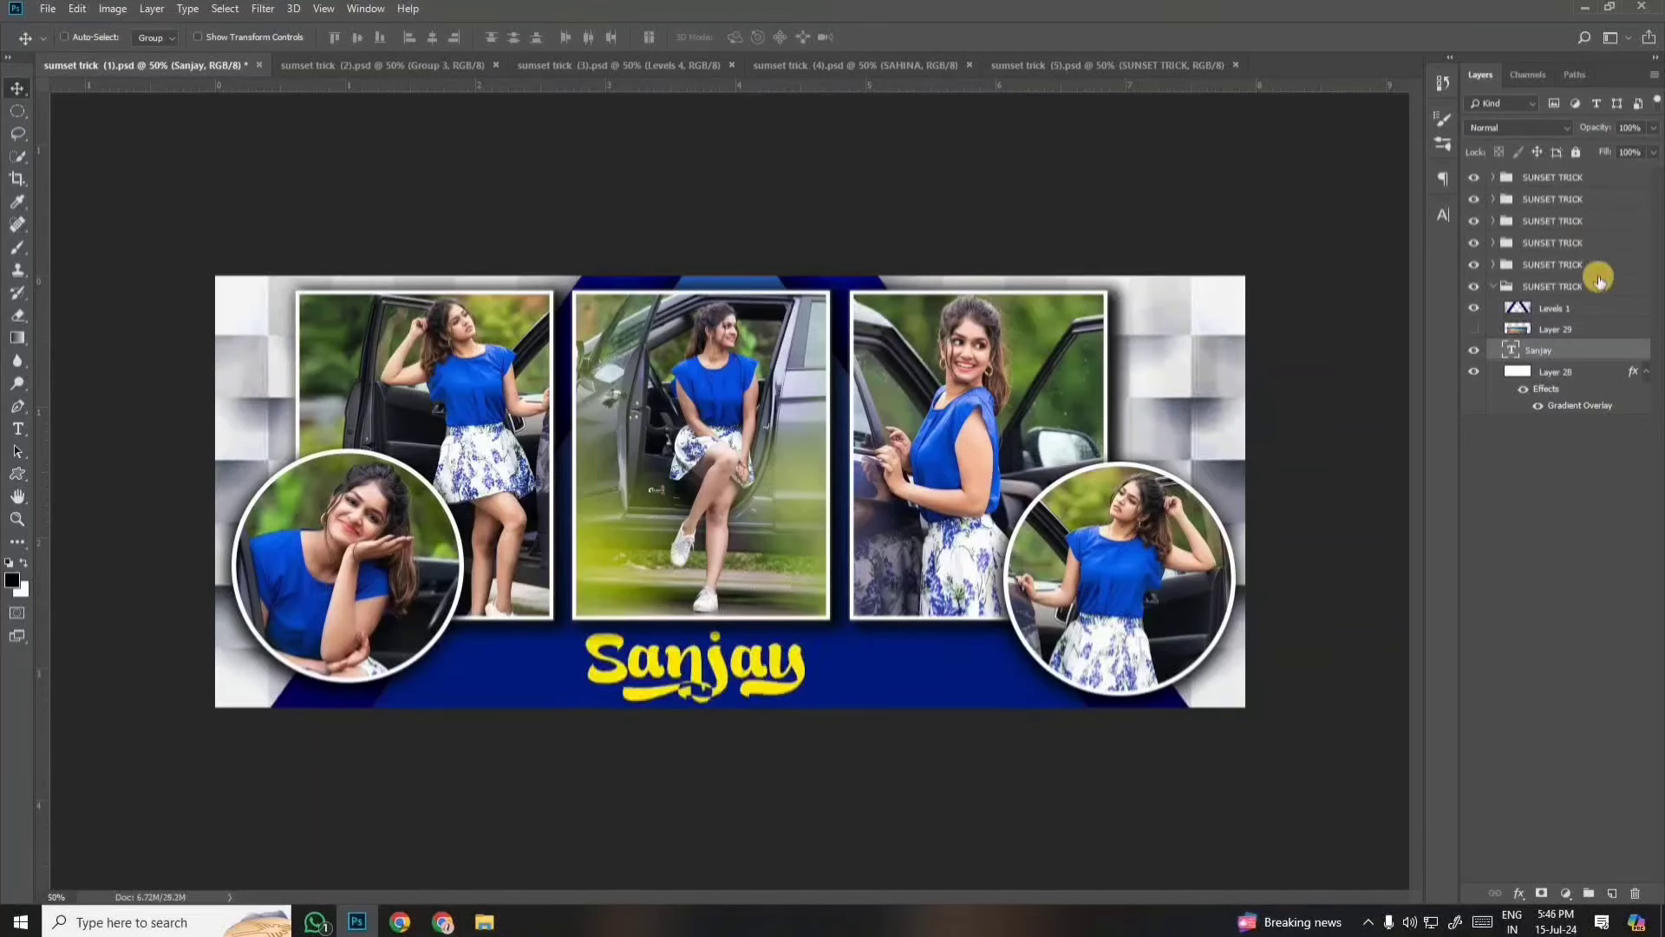
Apply a red-to-yellow Gradient Overlay to the name text through its layer style.
double_click(1625, 352)
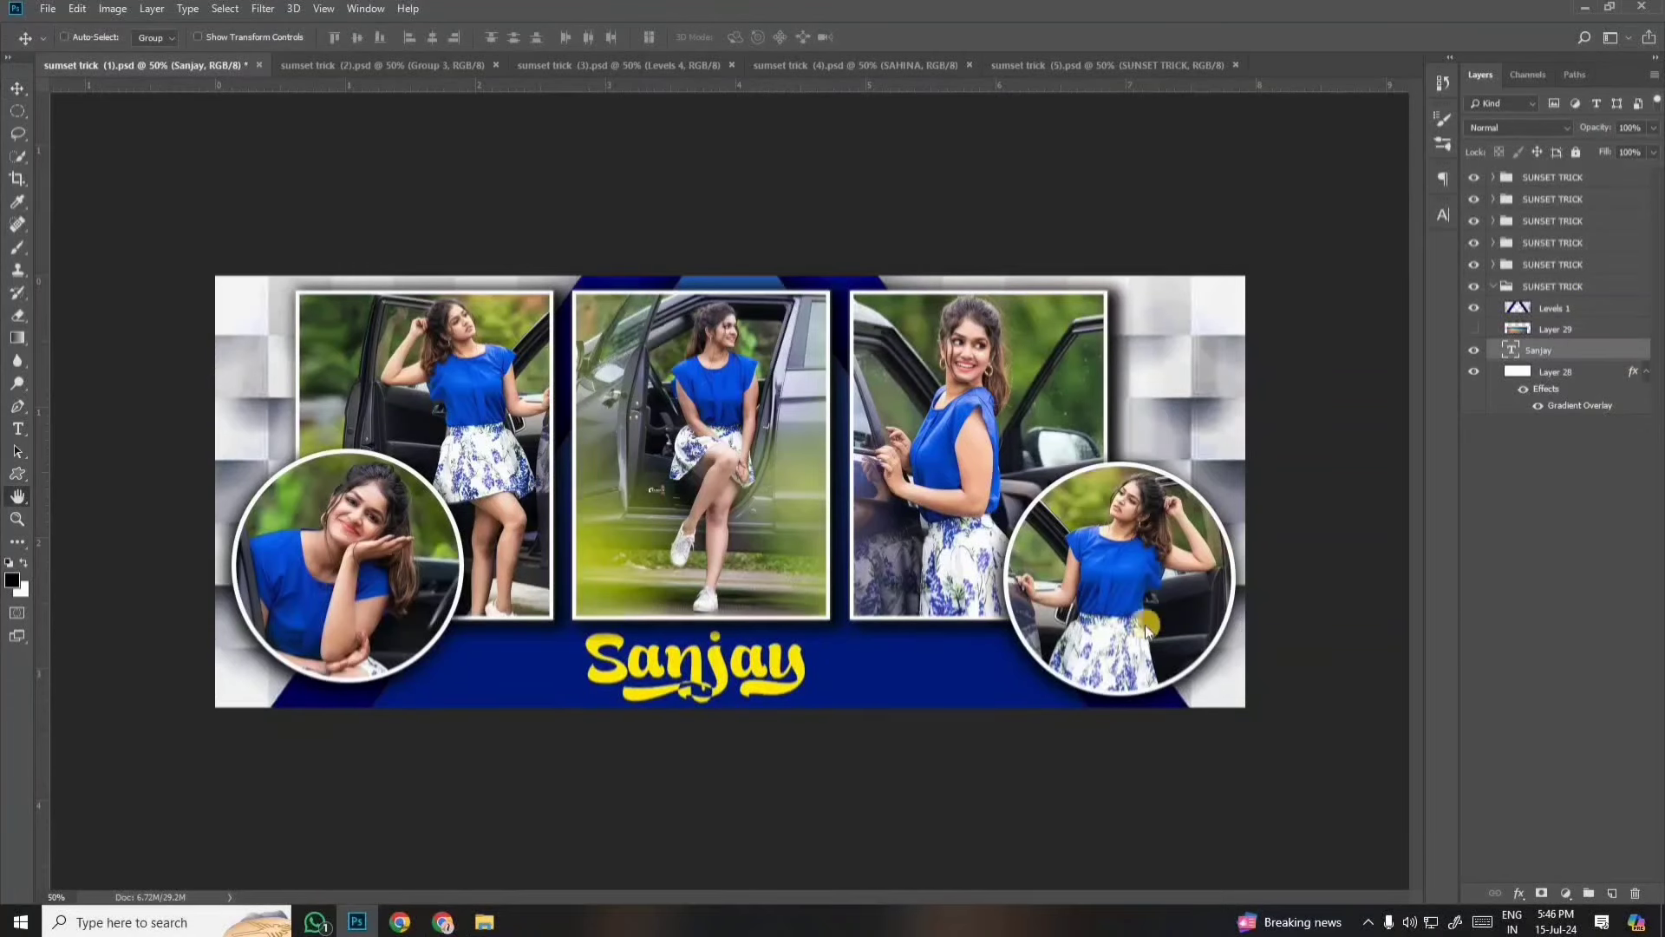
click(1097, 650)
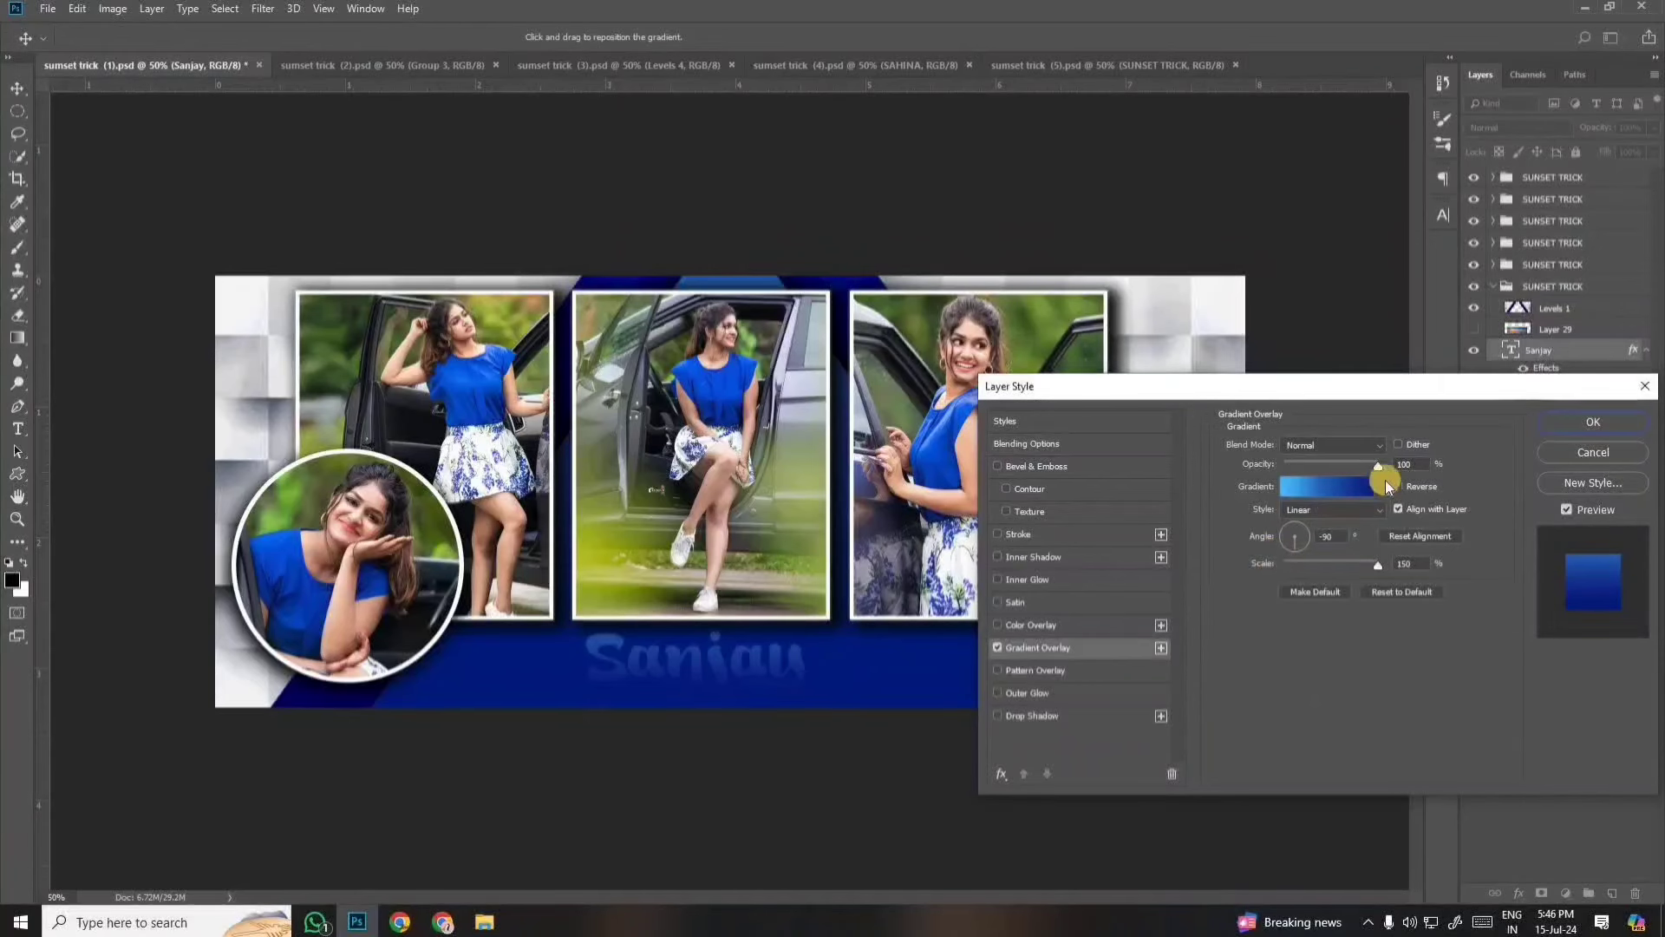
click(1385, 482)
click(1249, 525)
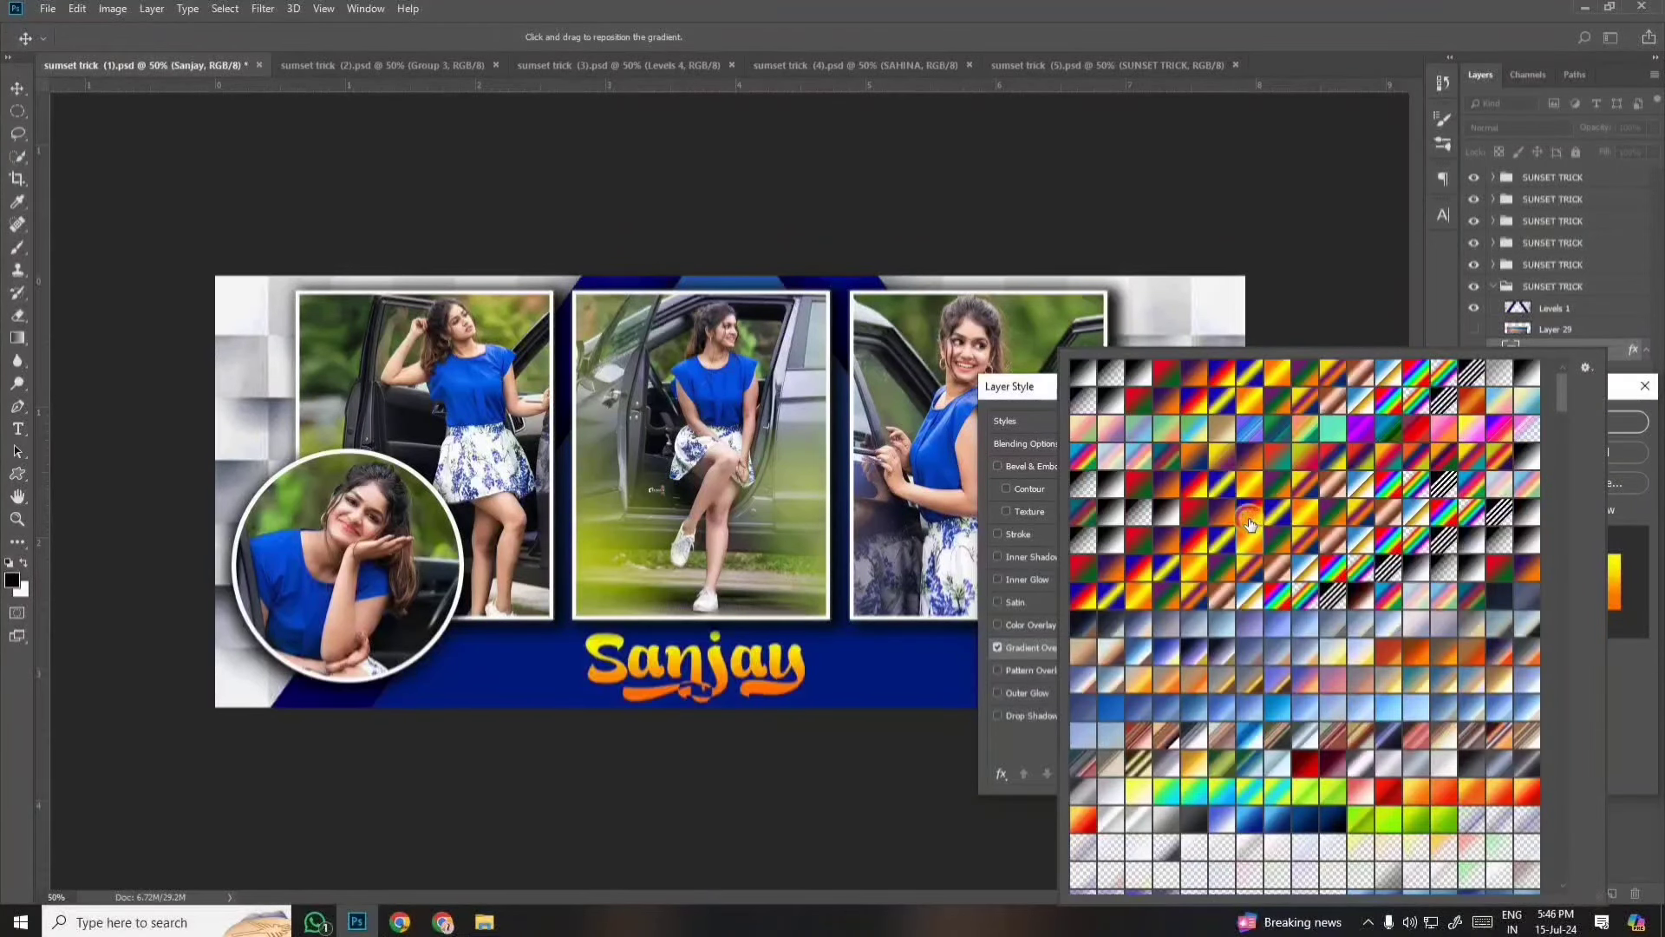
click(1250, 525)
click(1384, 483)
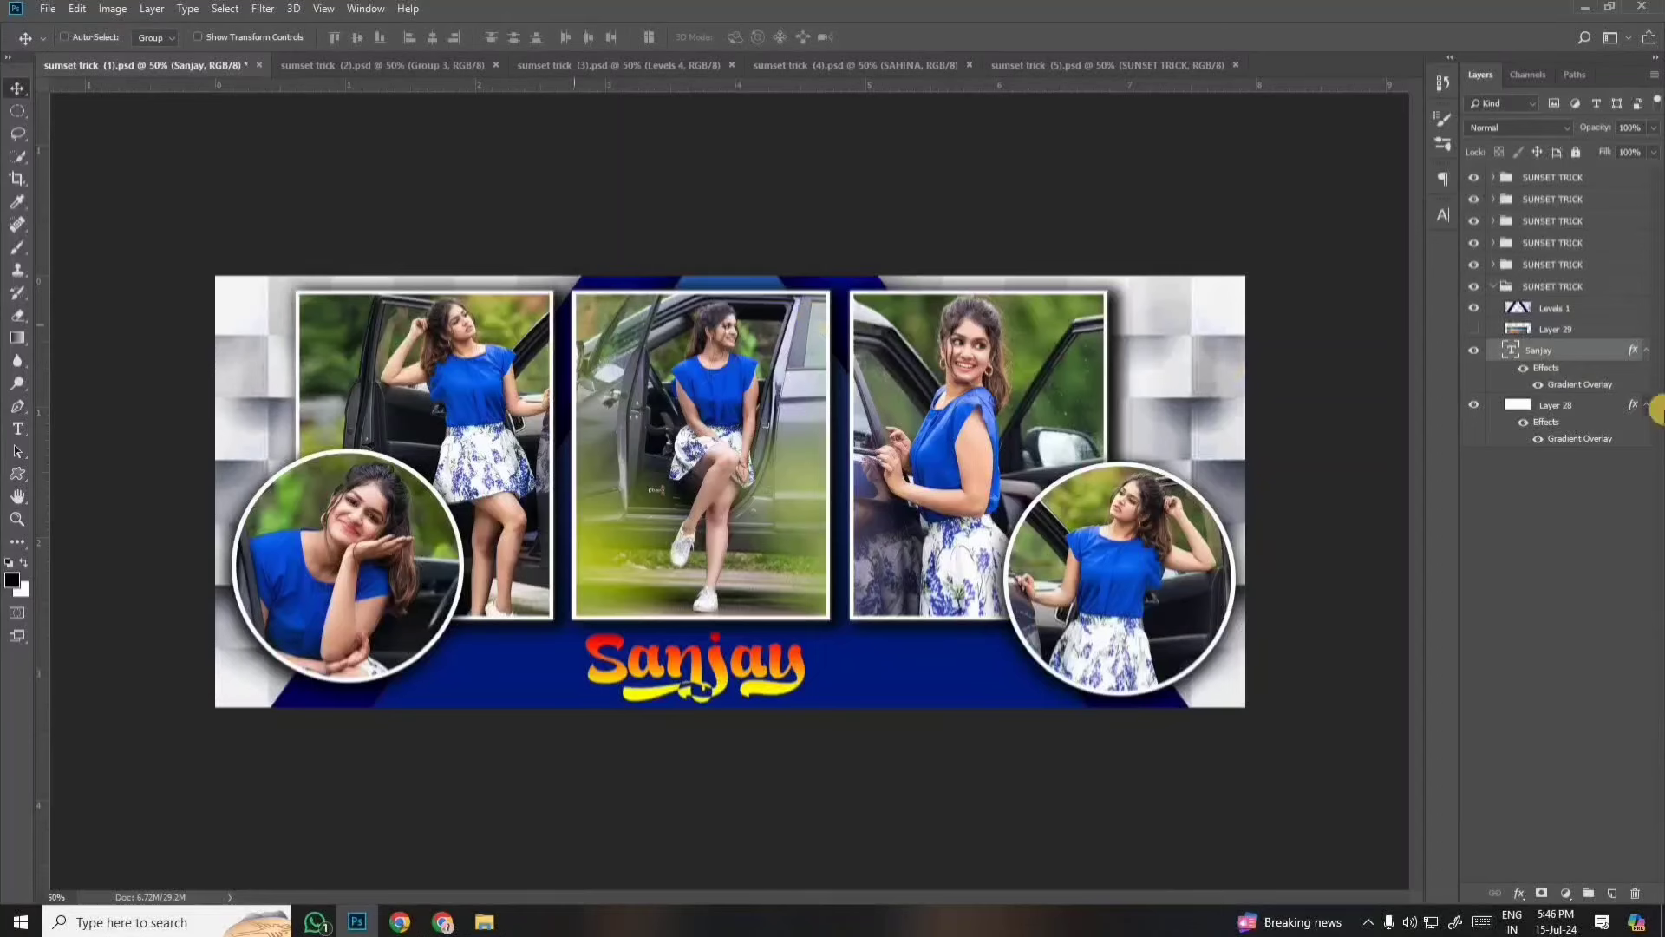
Check what Layer 28 and the background's SUNSET TRICK group contain by hiding and showing each one.
click(1475, 405)
click(1475, 406)
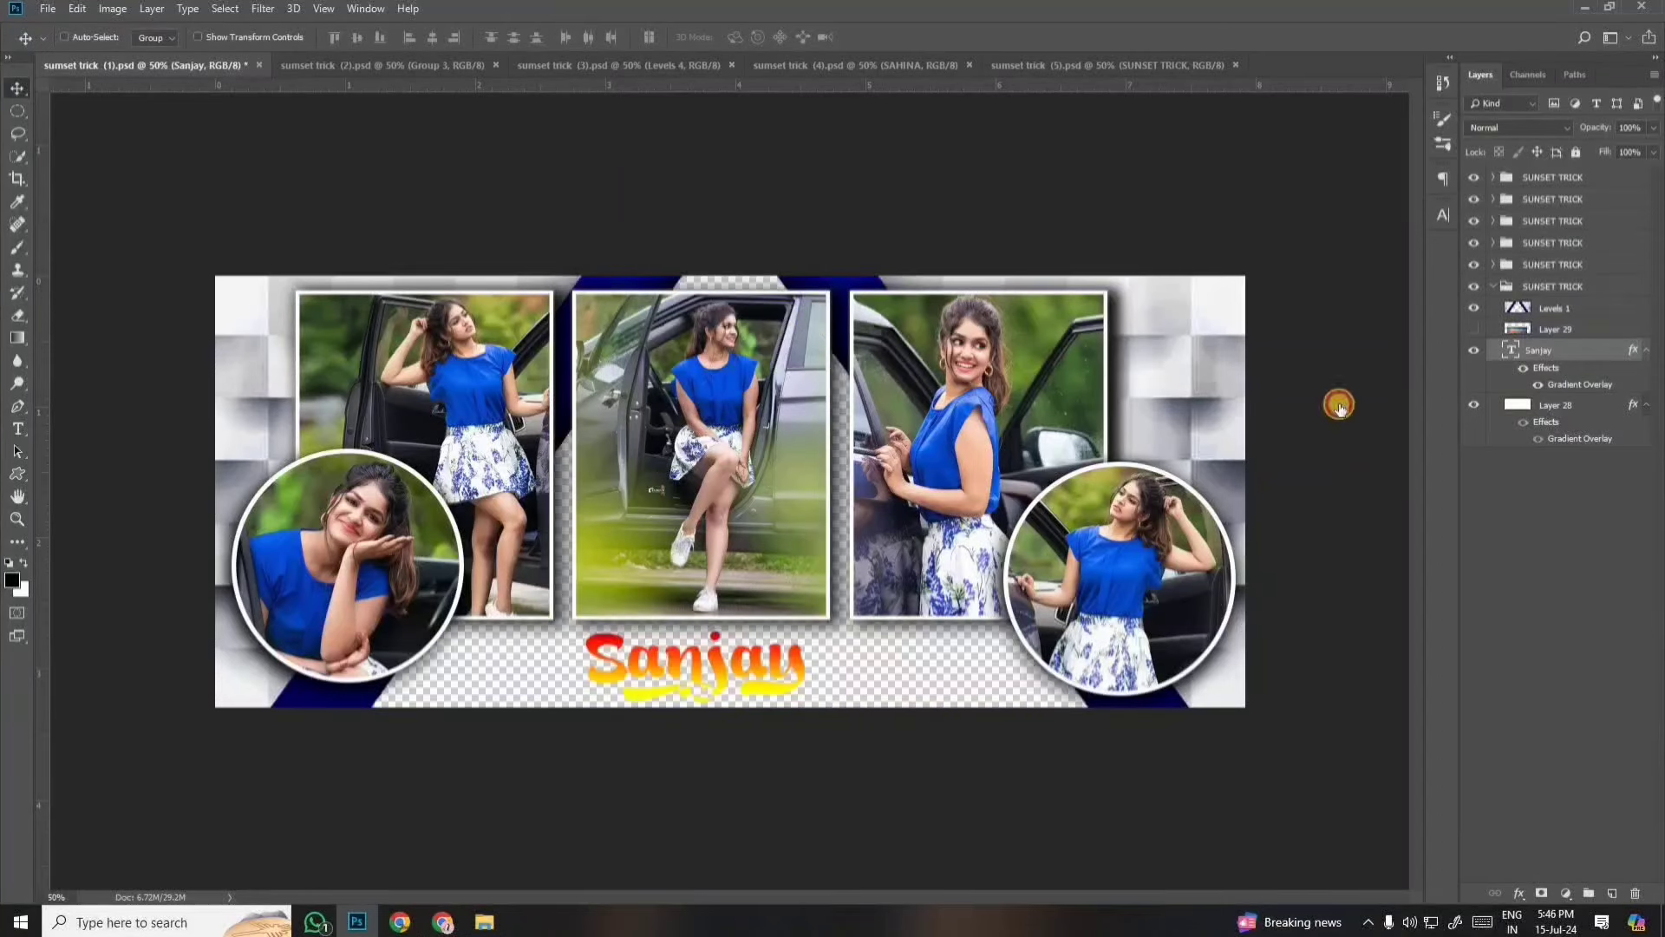
right_click(1201, 369)
click(1486, 293)
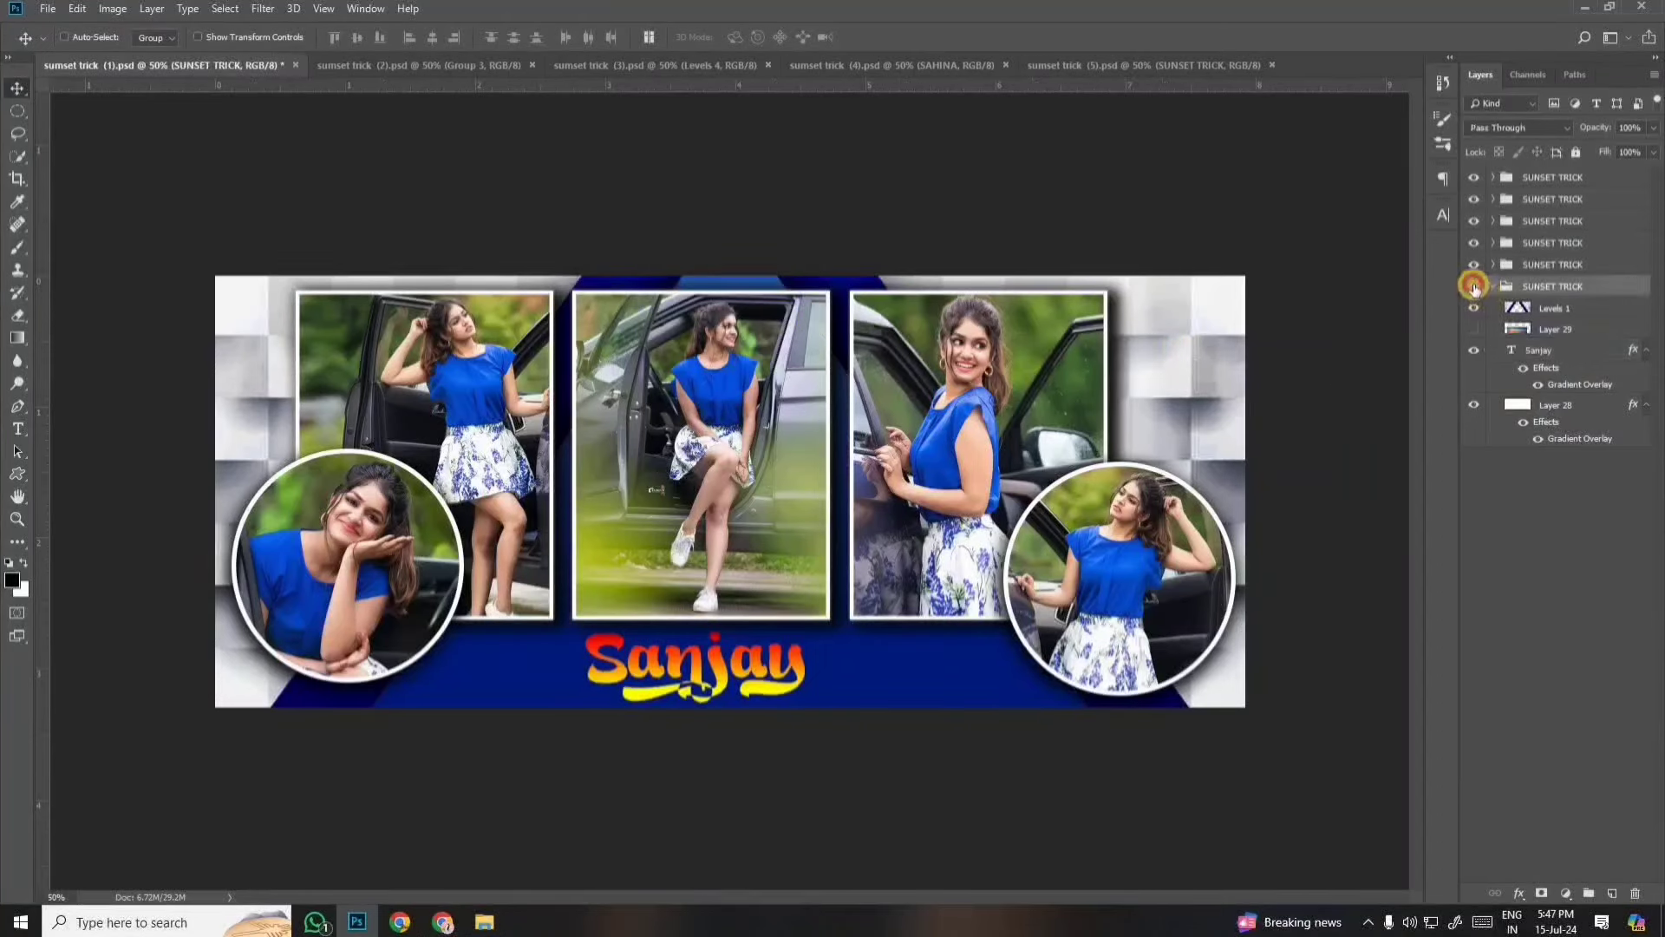
click(1473, 285)
click(1473, 287)
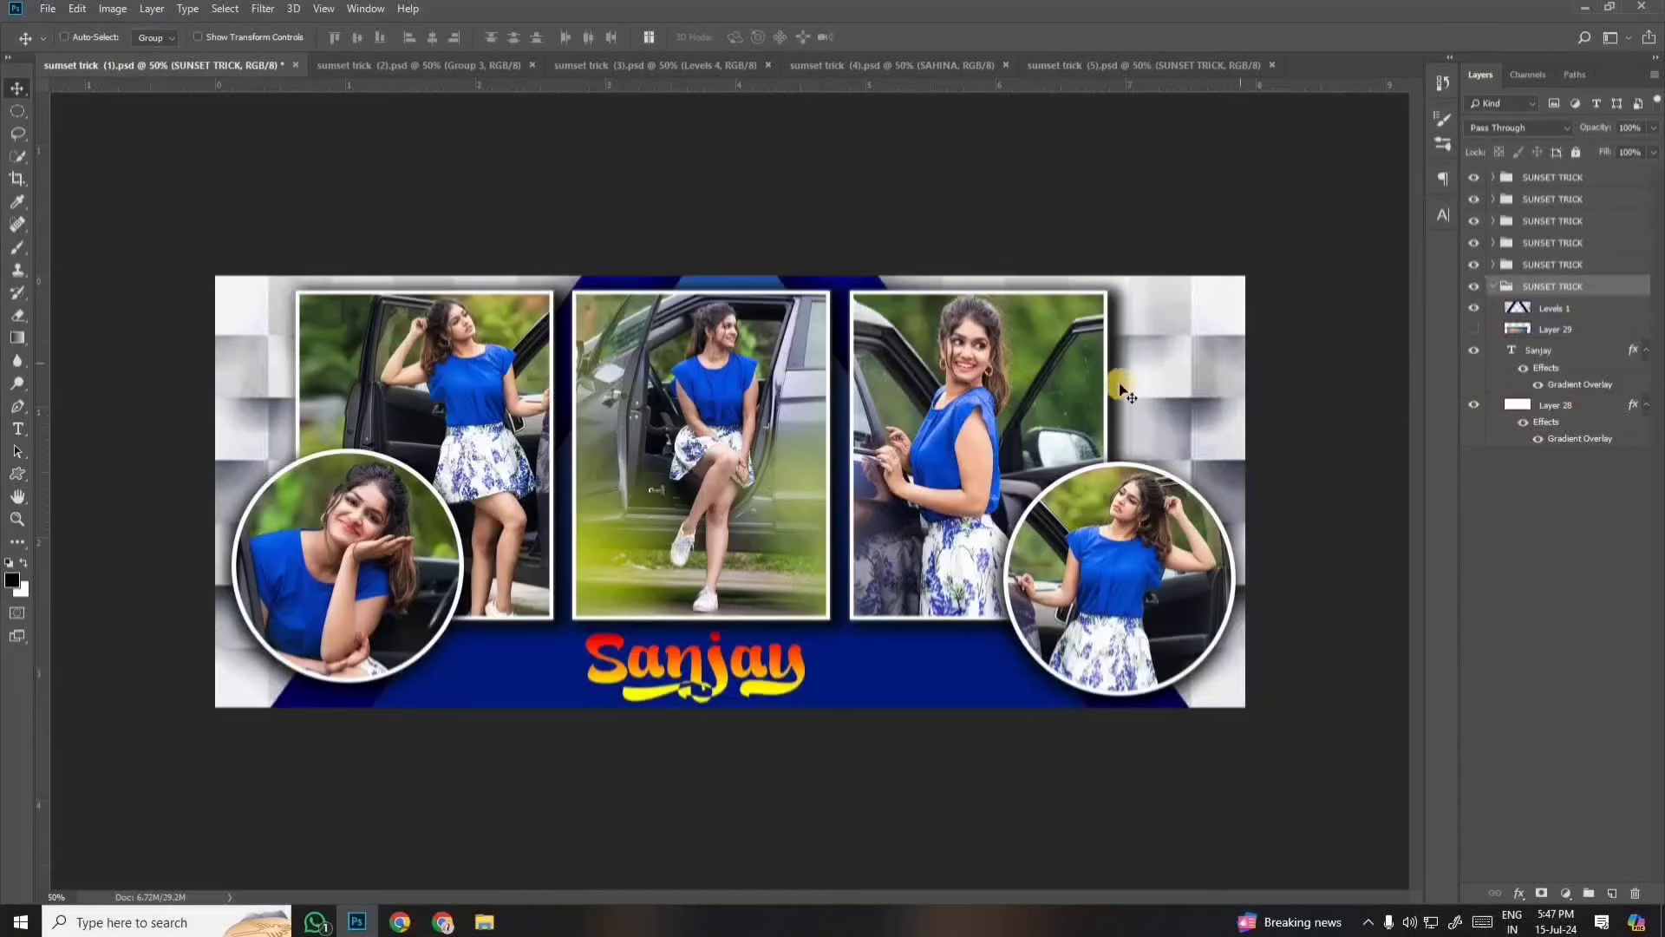
Select Layer 24, the photo in the middle frame, and check it by hiding and showing it again.
right_click(730, 387)
click(753, 399)
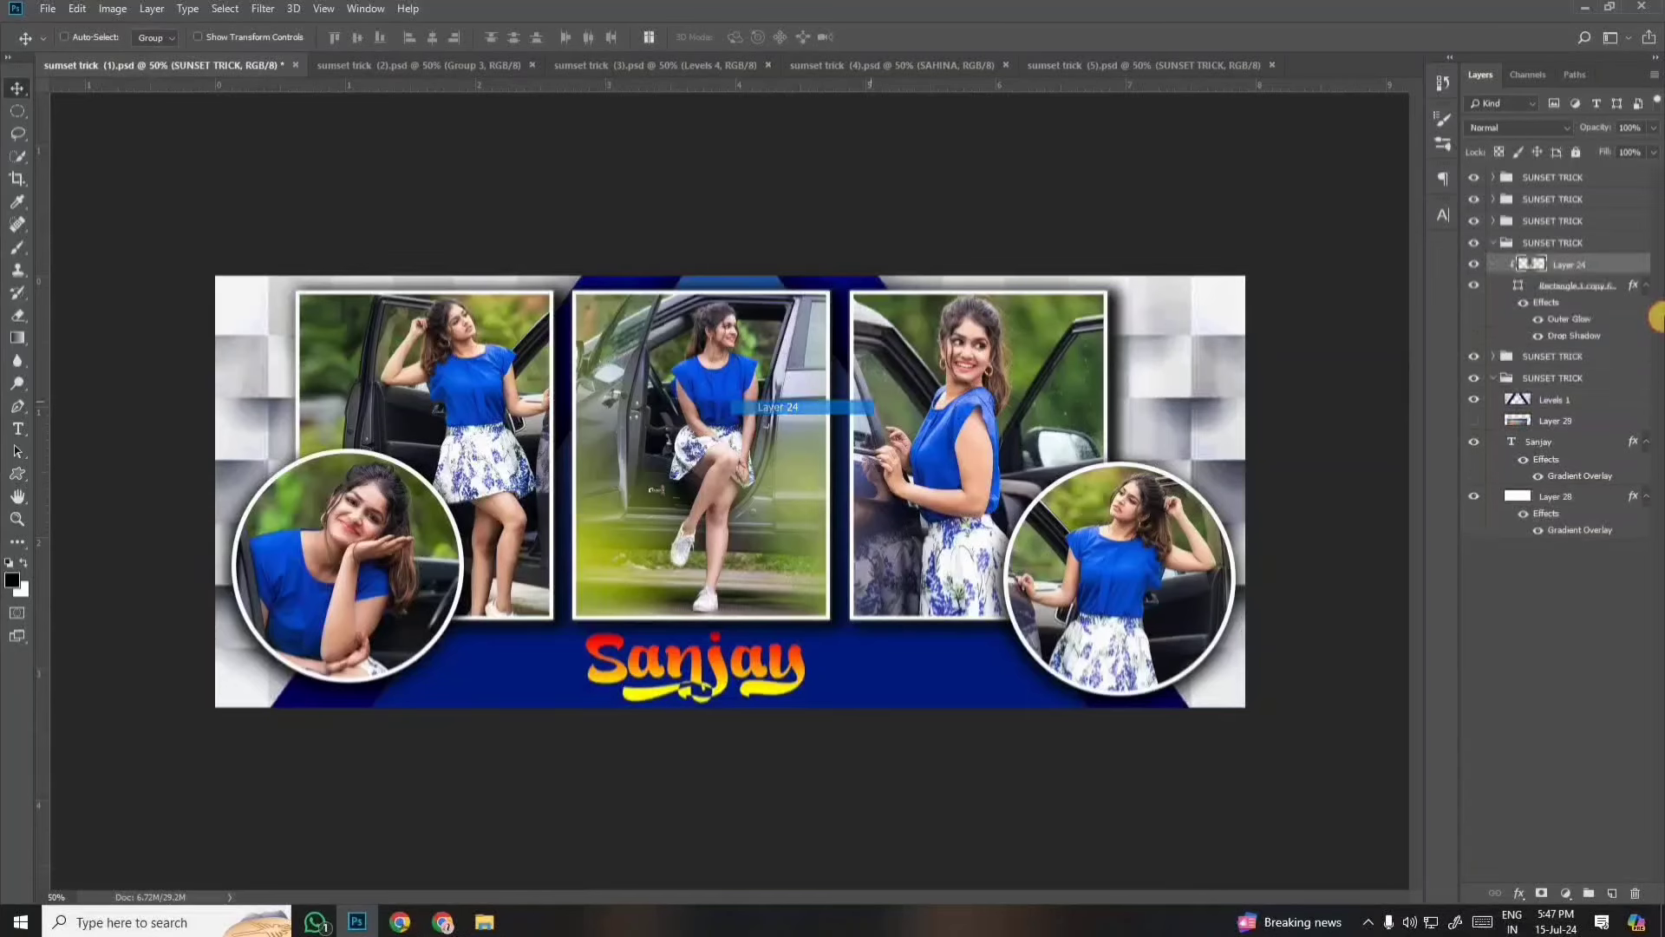
click(1472, 263)
click(1473, 263)
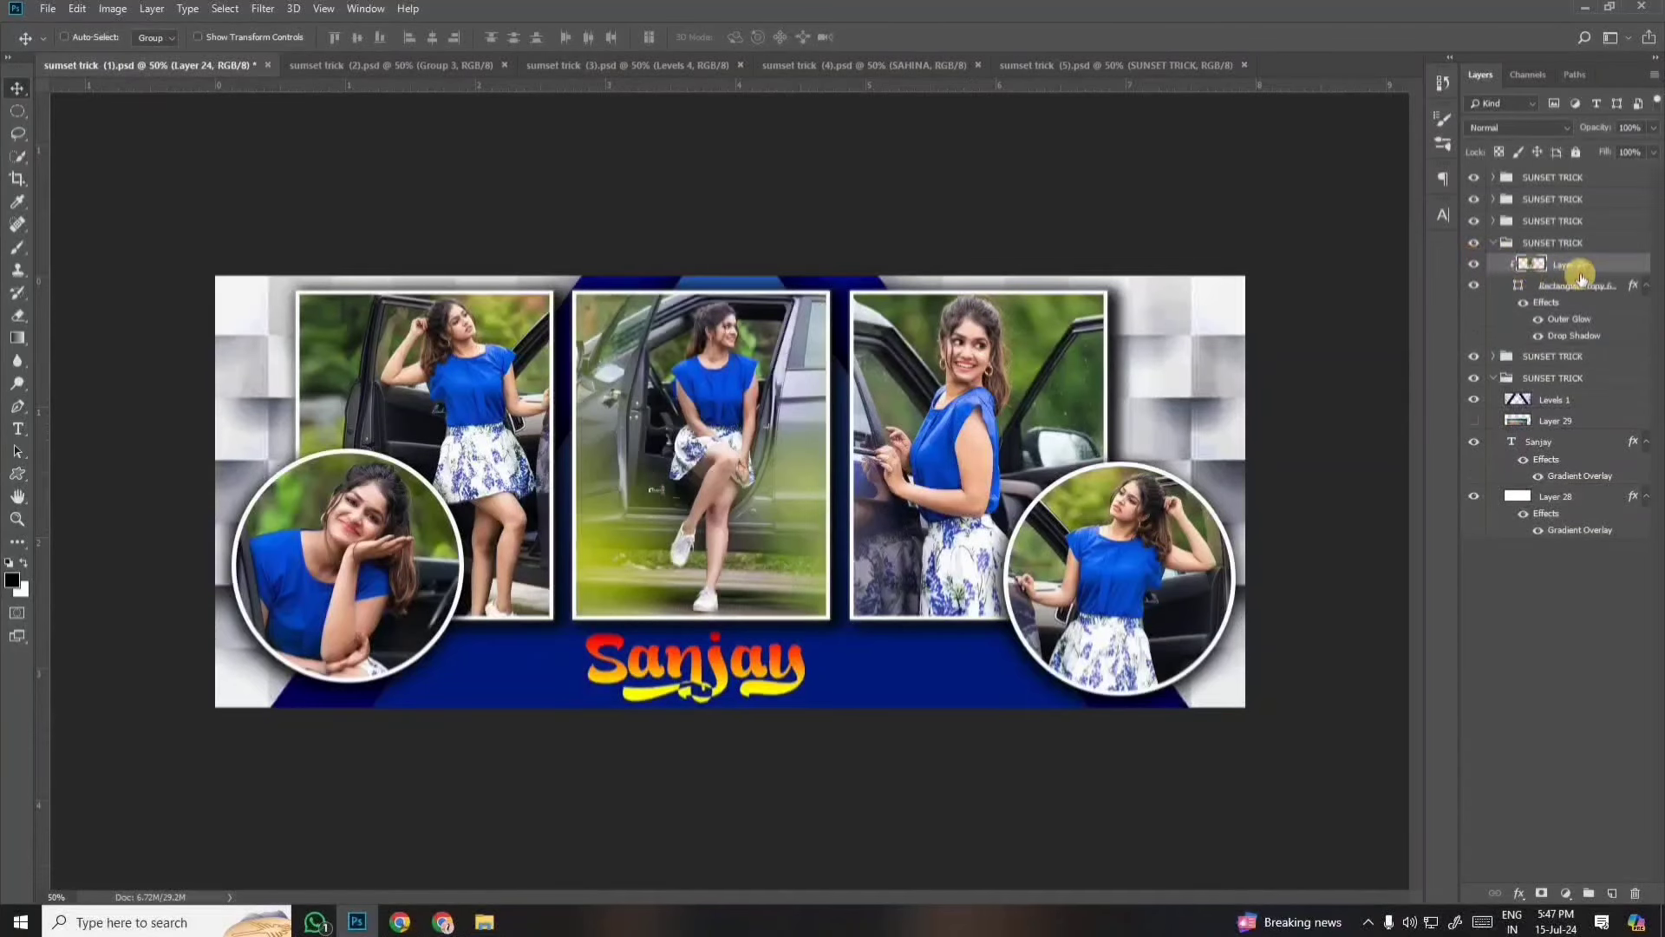
Open the photo download (10) from the dcf folder inside my photo on the desktop.
click(55, 31)
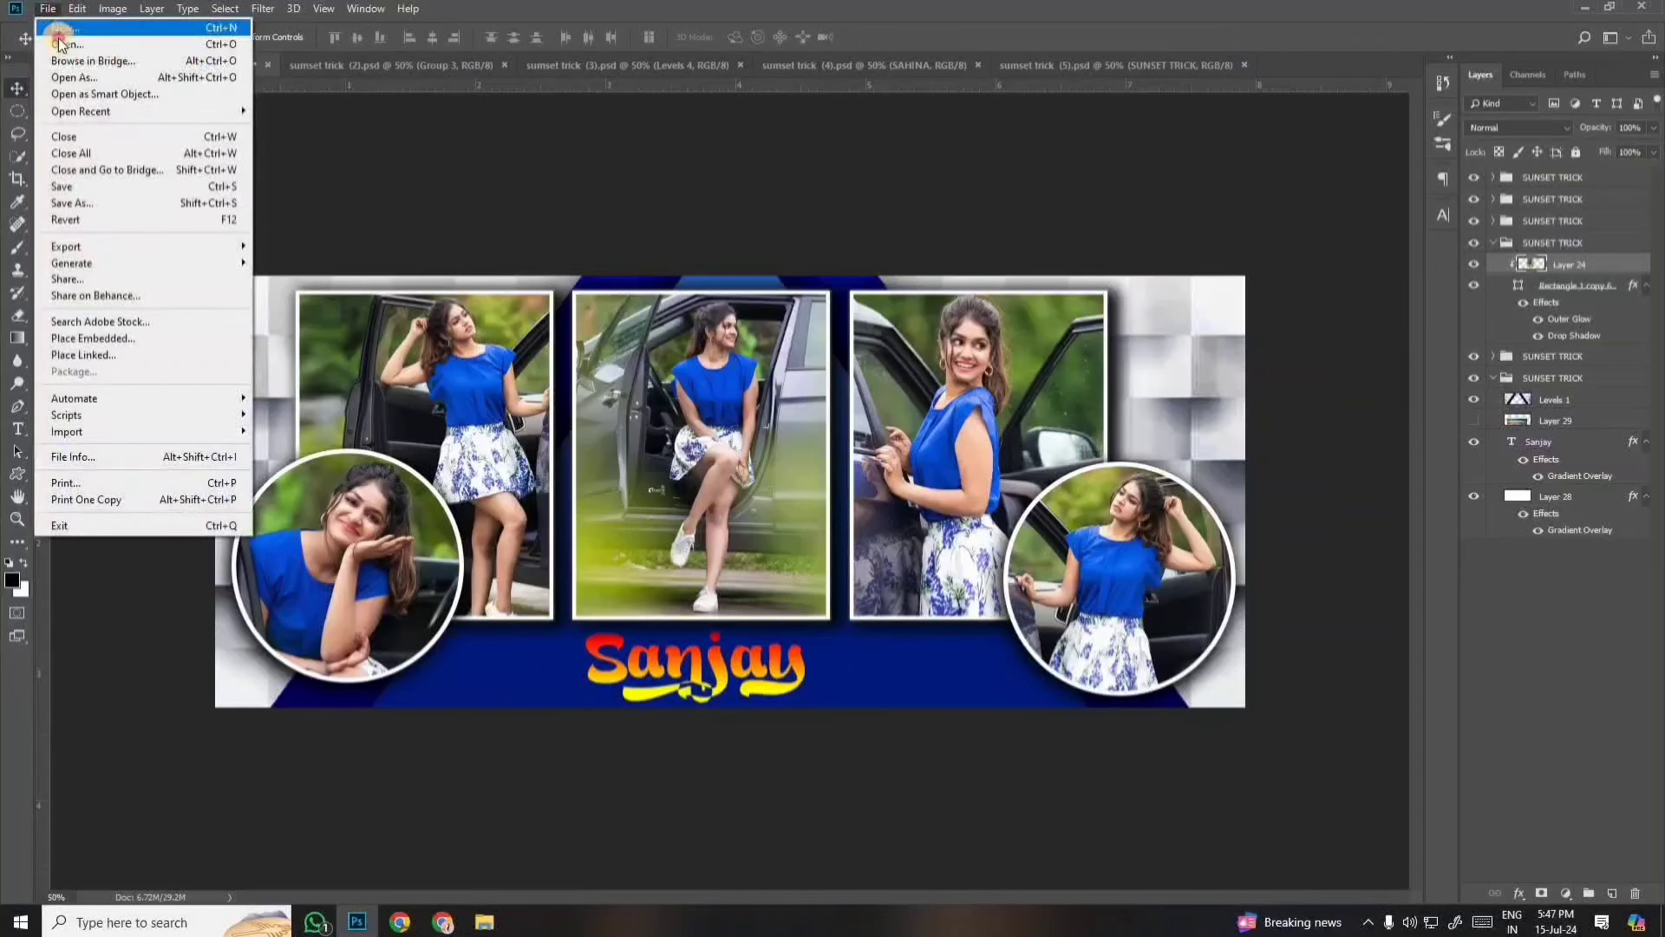
click(74, 48)
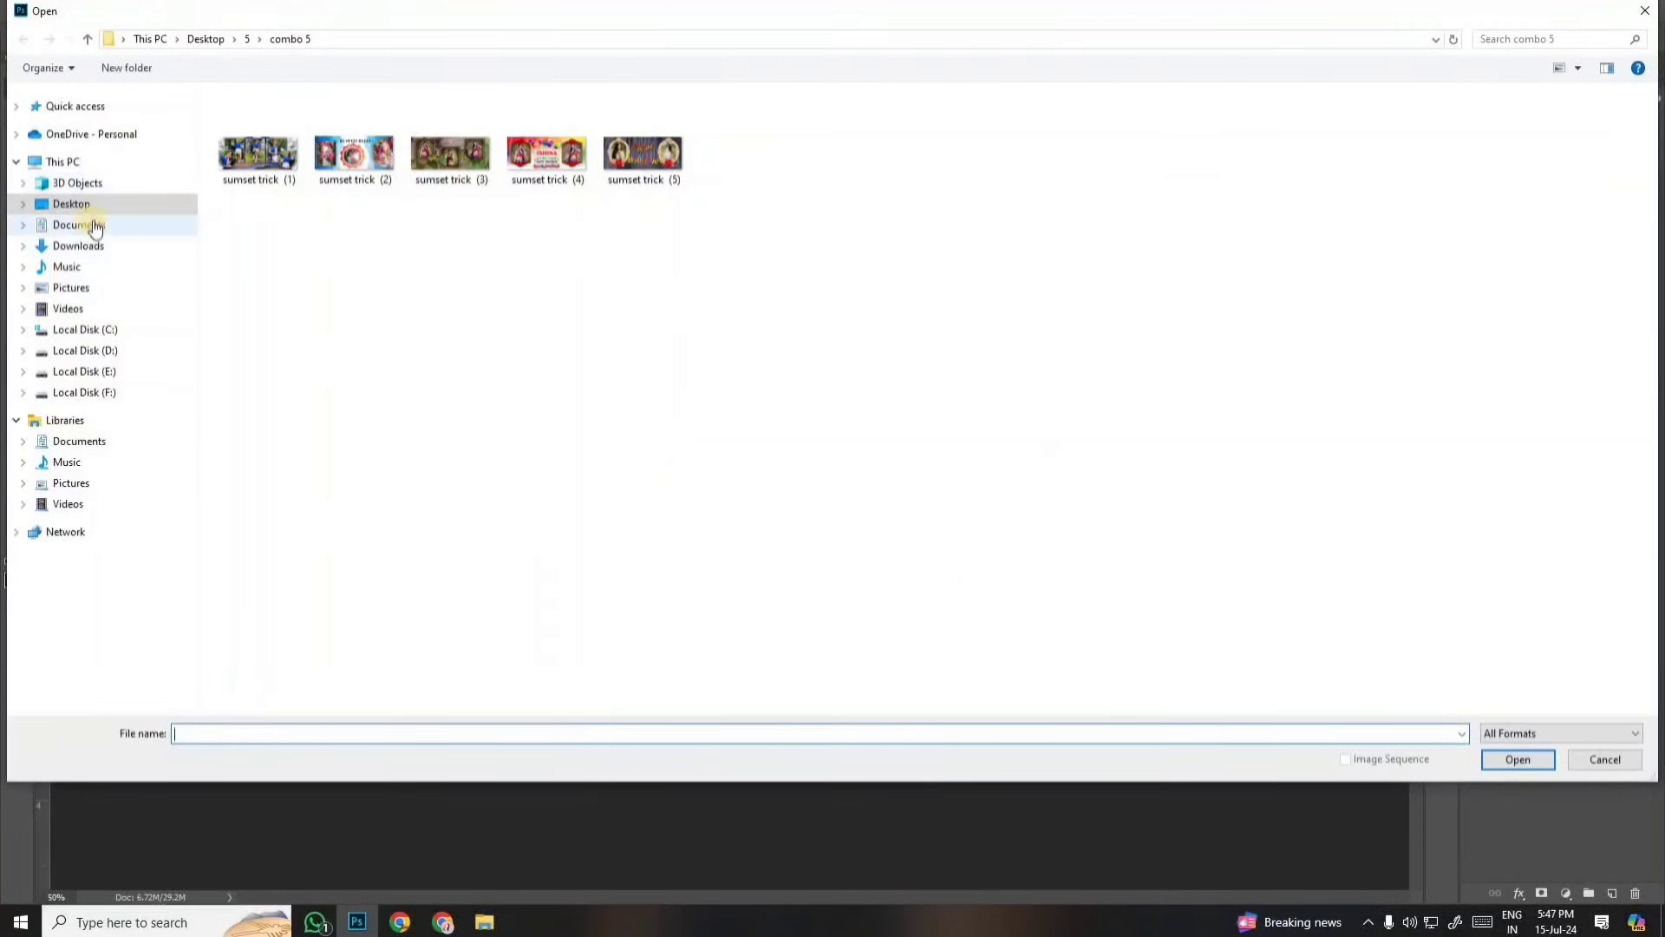
click(101, 204)
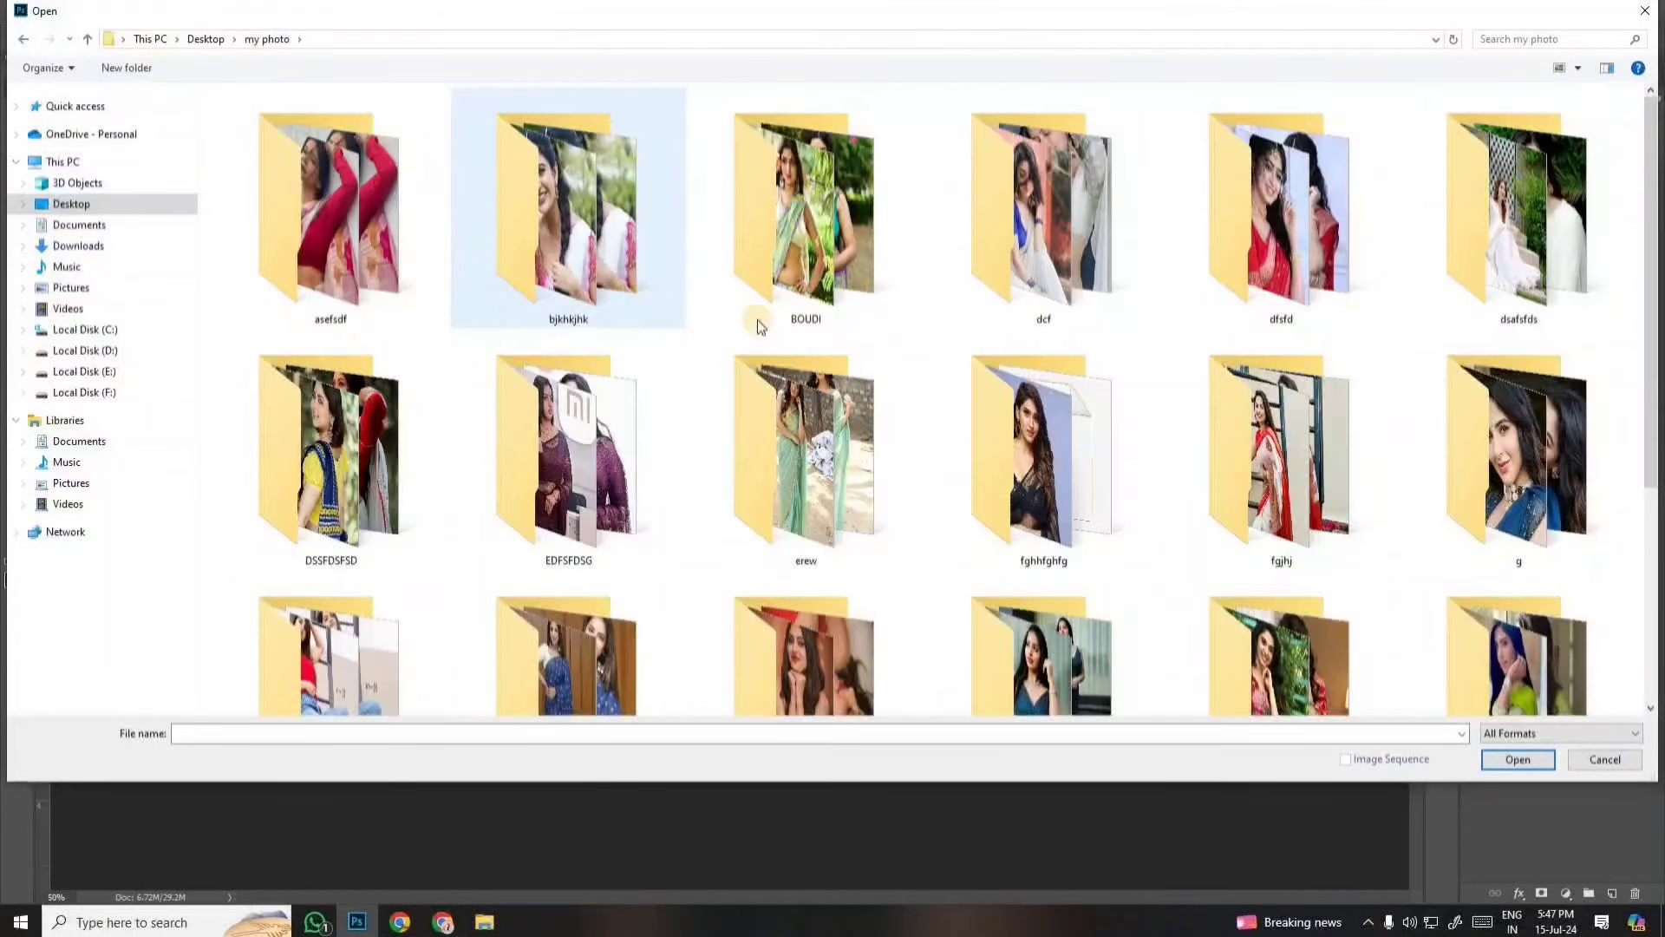
click(1047, 189)
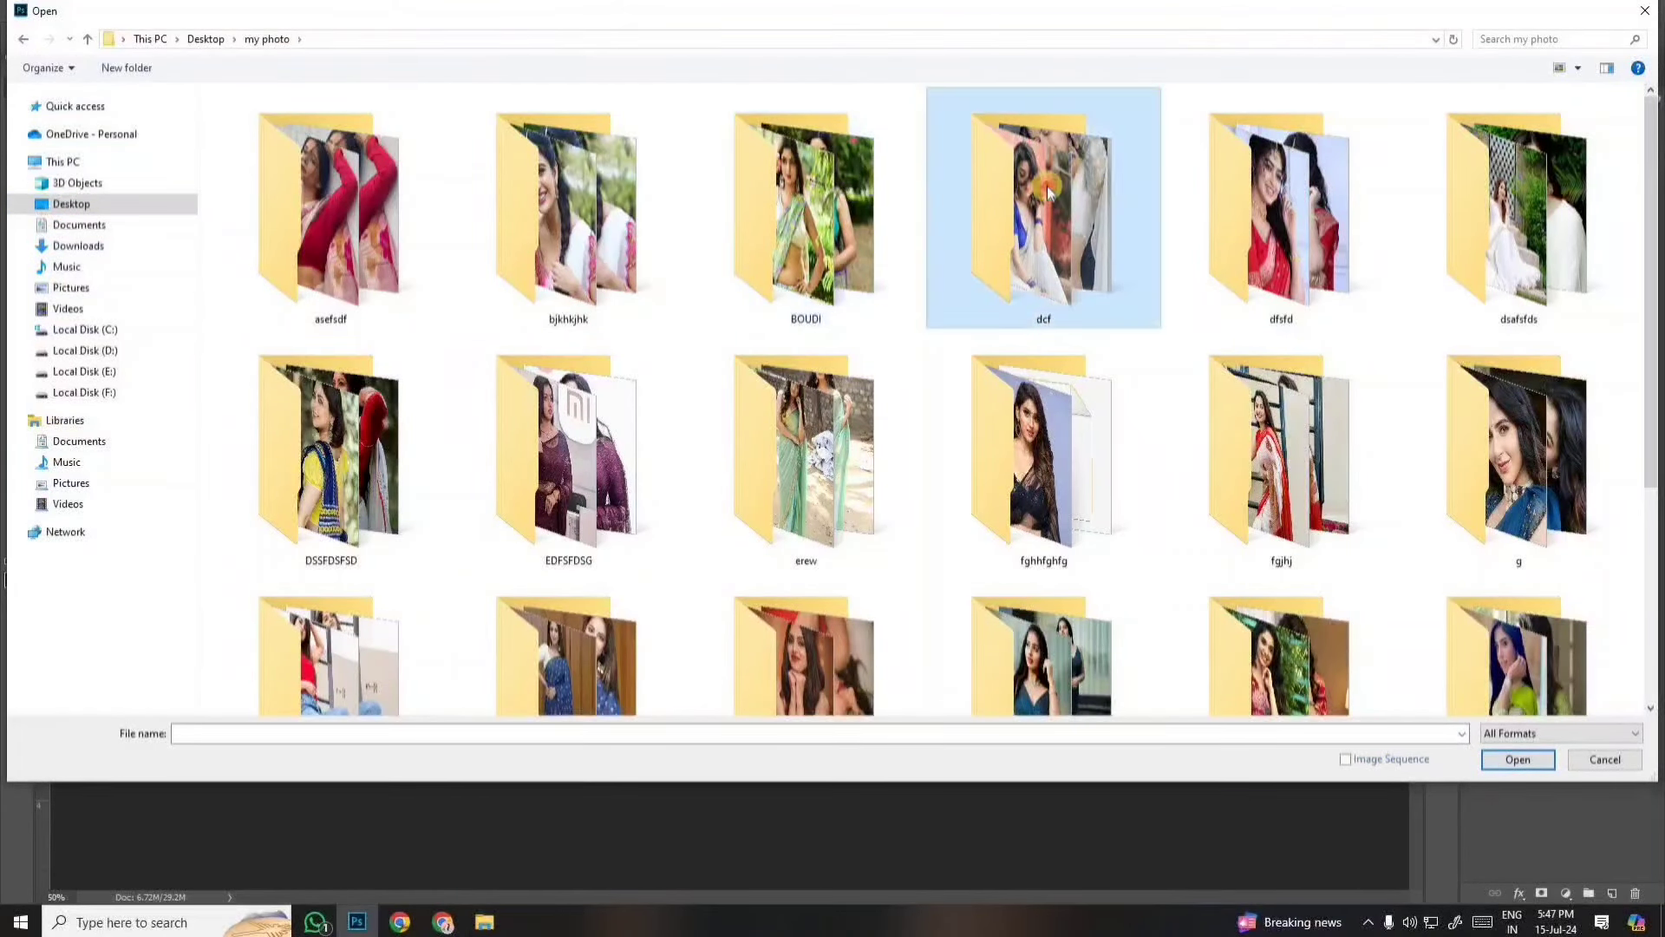
double_click(1048, 191)
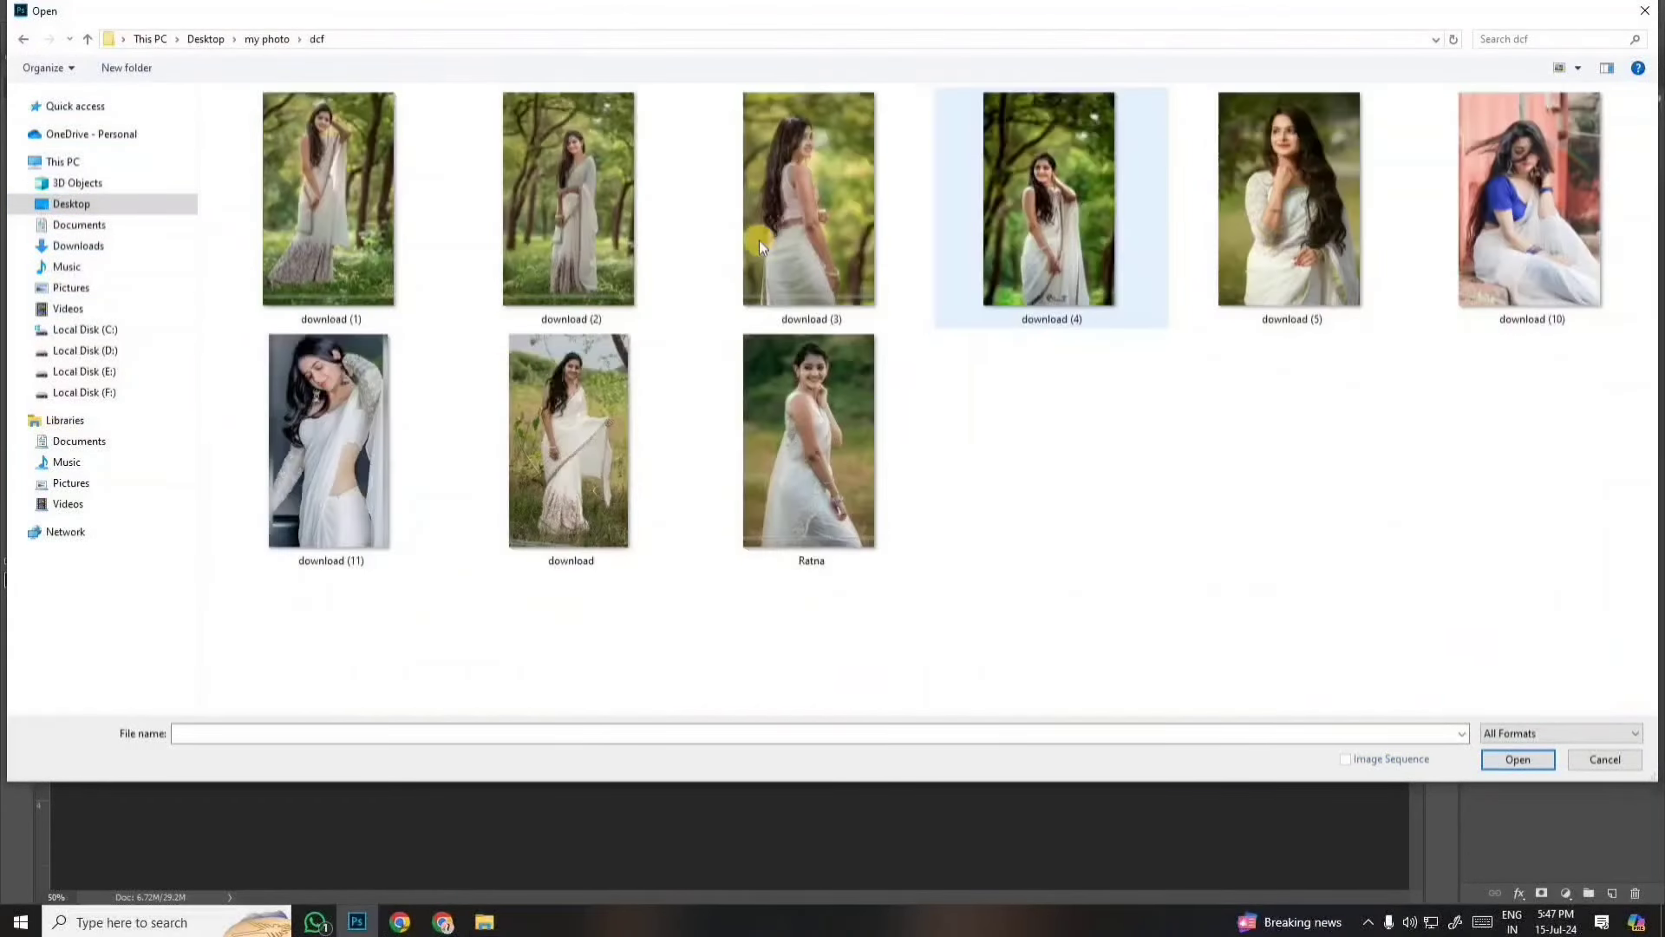
double_click(1507, 208)
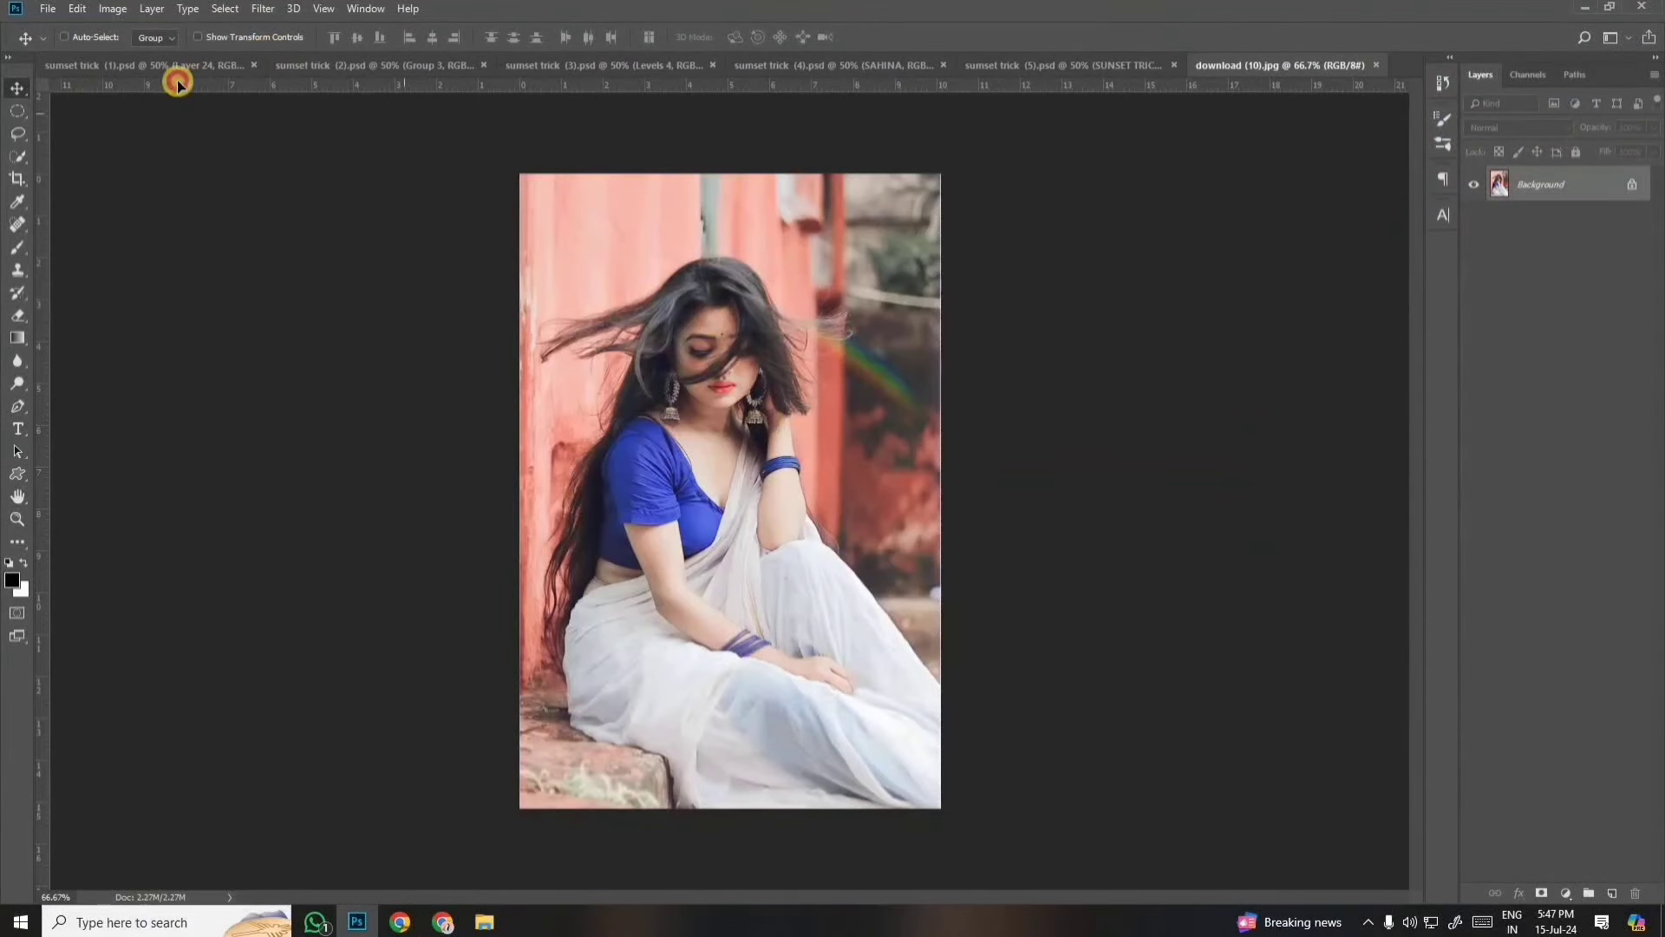
Bring the download (10) photo into sumset trick (1) above Layer 24 and clip it to the middle frame.
drag(178, 84, 709, 460)
right_click(1616, 266)
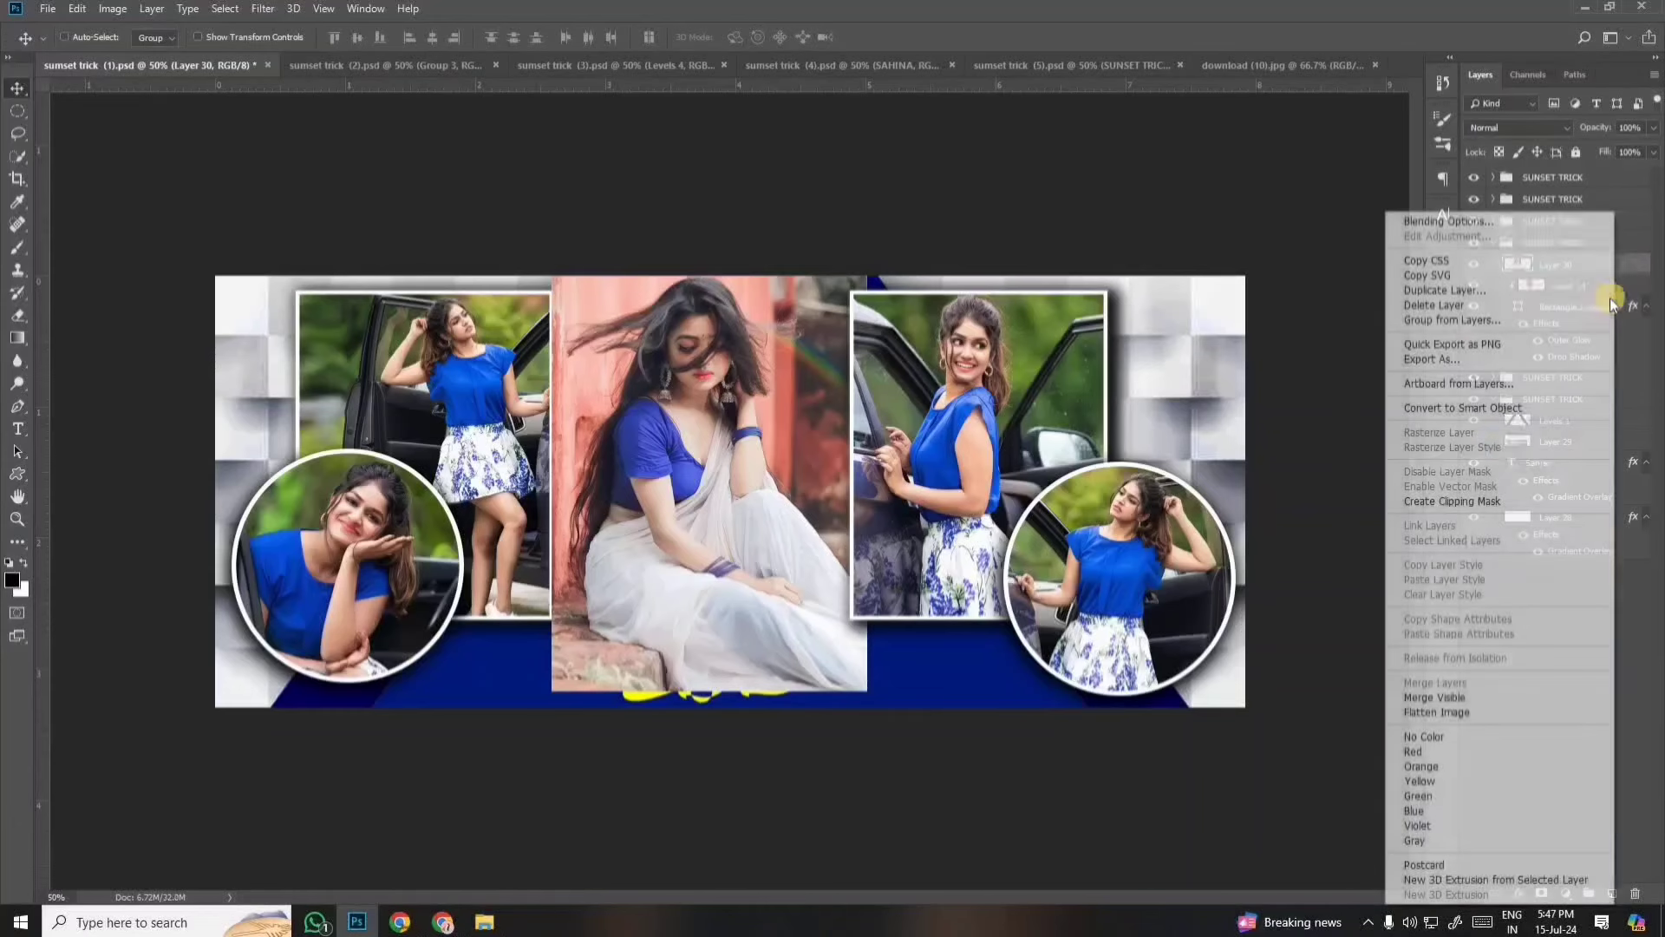
click(1565, 501)
key(ctrl+t)
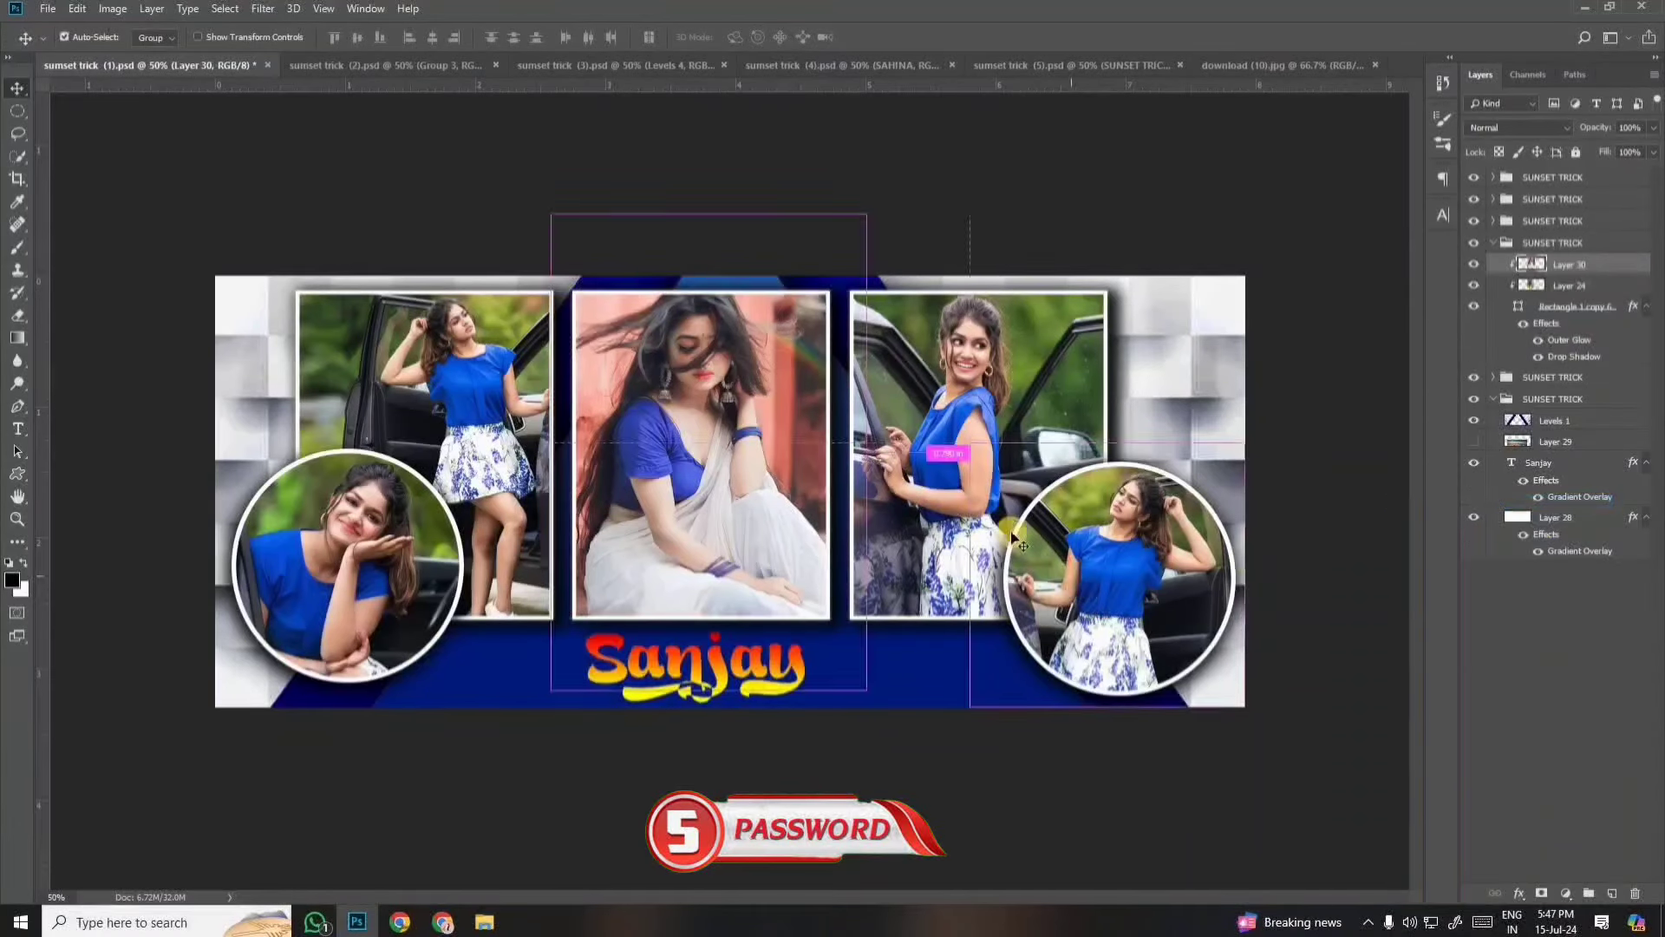
Scale the clipped photo in the middle frame down to about 83.7 percent.
drag(870, 218, 845, 244)
mouse_move(768, 309)
mouse_down()
mouse_move(765, 341)
mouse_move(761, 284)
mouse_up()
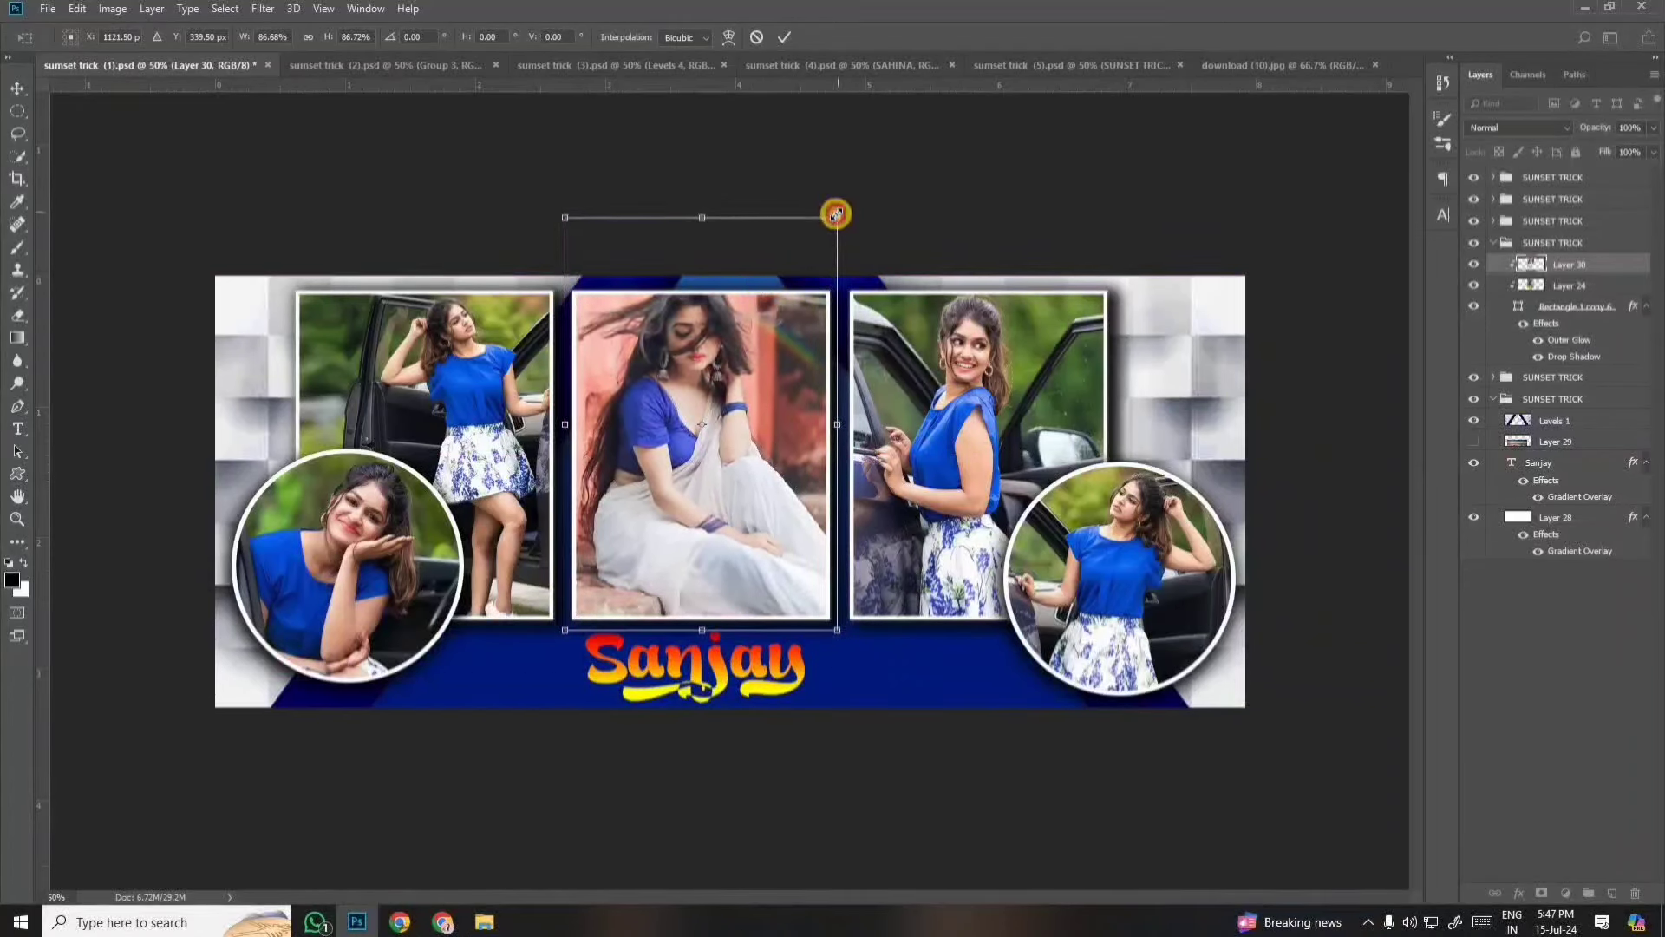
drag(836, 214, 833, 225)
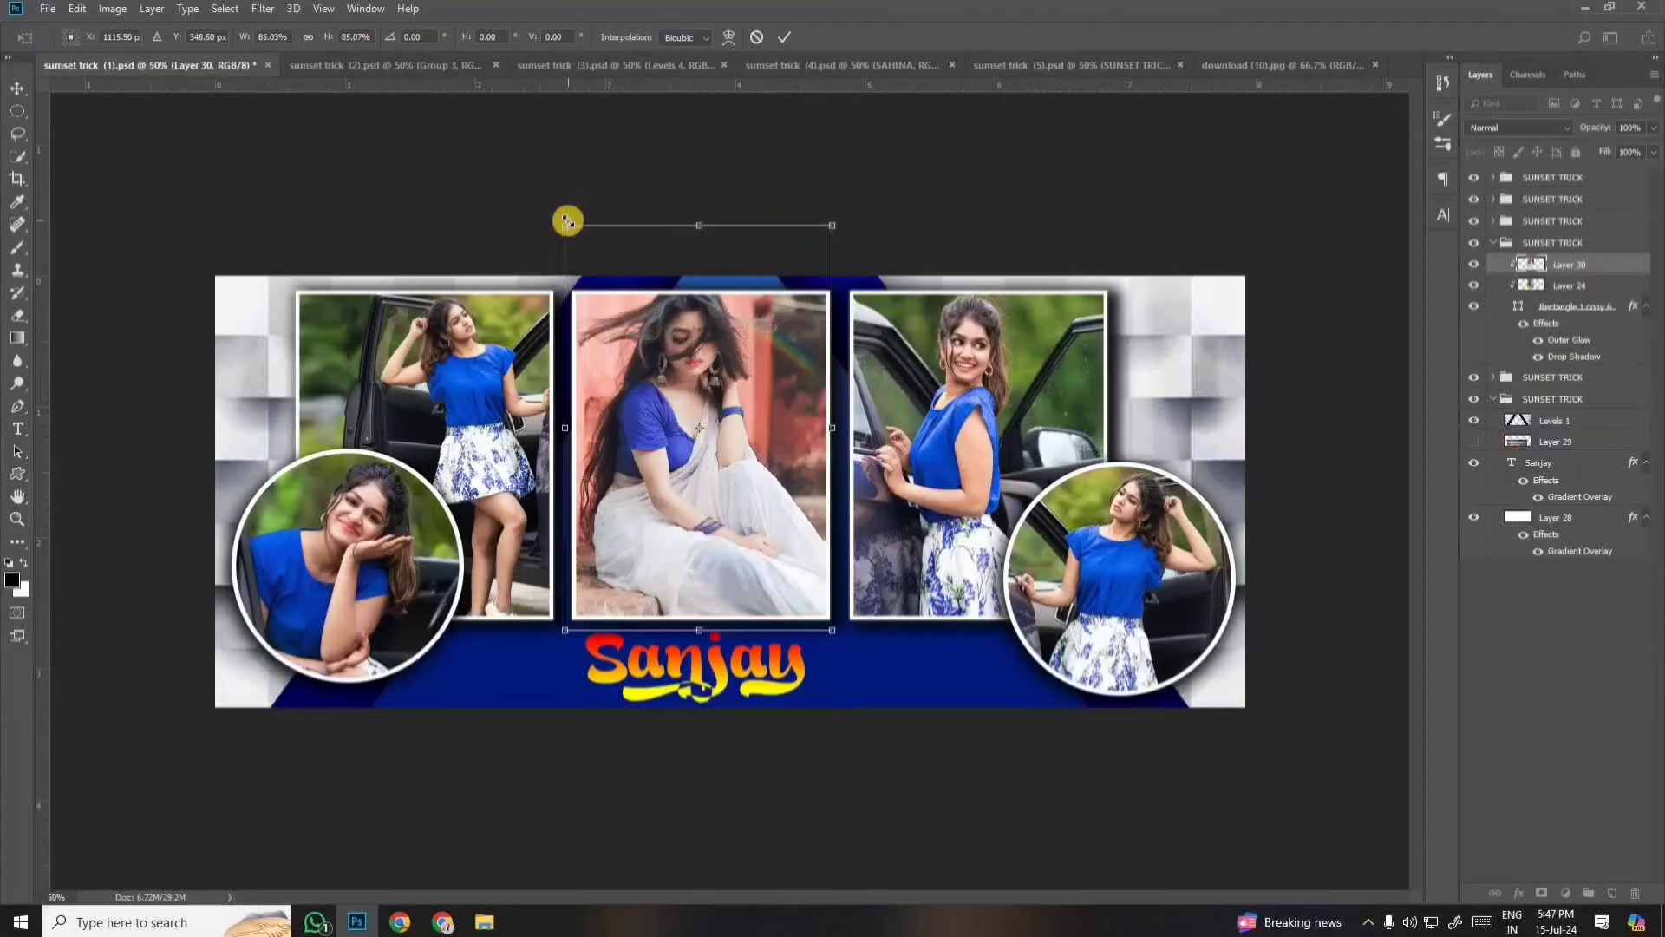
drag(566, 221, 571, 227)
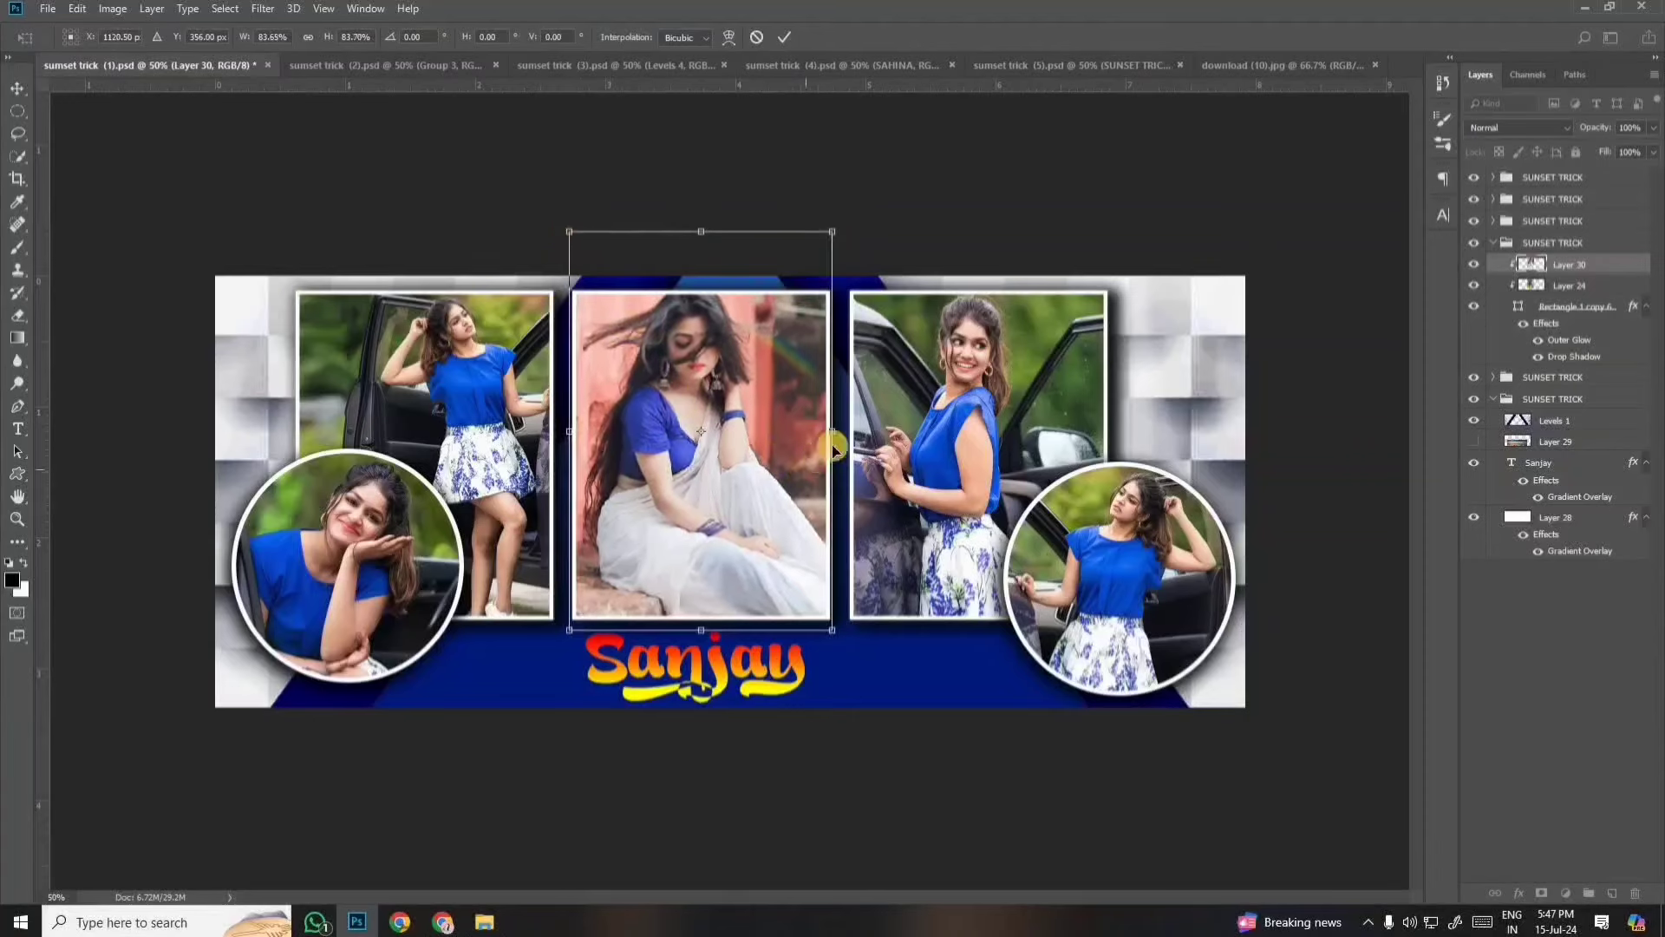
Nudge the photo down inside the middle frame so the whole head shows, and apply the transform.
key(Down)
key(Down)
key(Down)
key(Down)
key(Down)
key(Down)
key(Down)
key(Down)
key(Down)
key(Down)
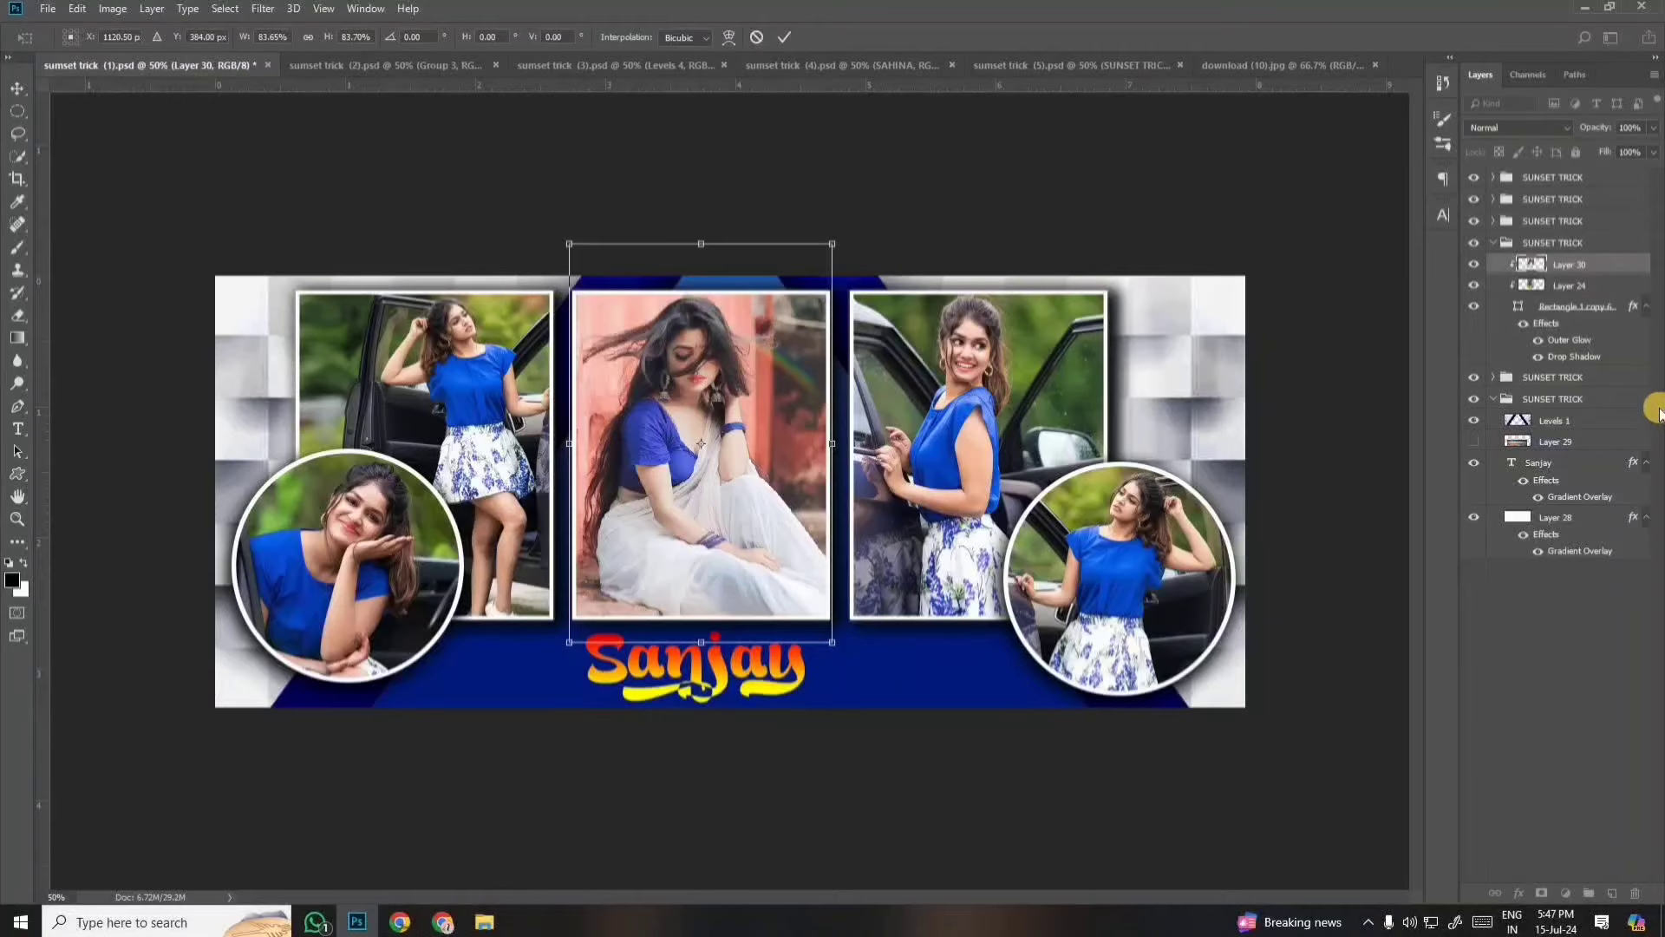
key(Return)
Select Layer 25, the photo in the right frame, and bring the download (4) photo in above it.
right_click(959, 405)
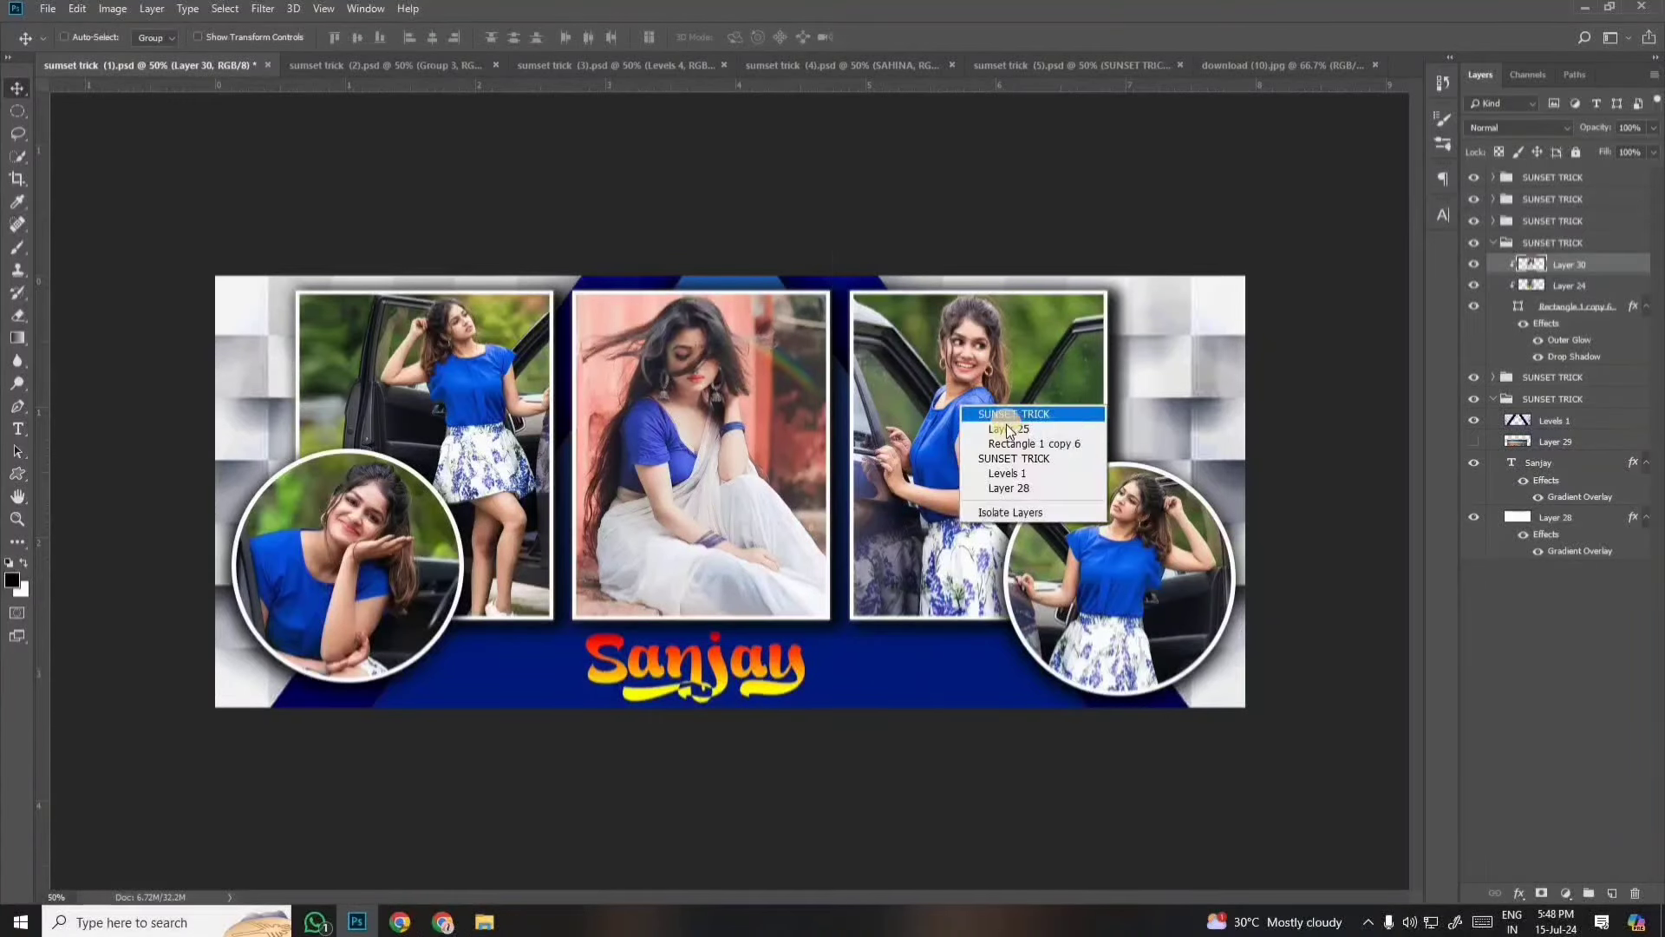
click(1004, 428)
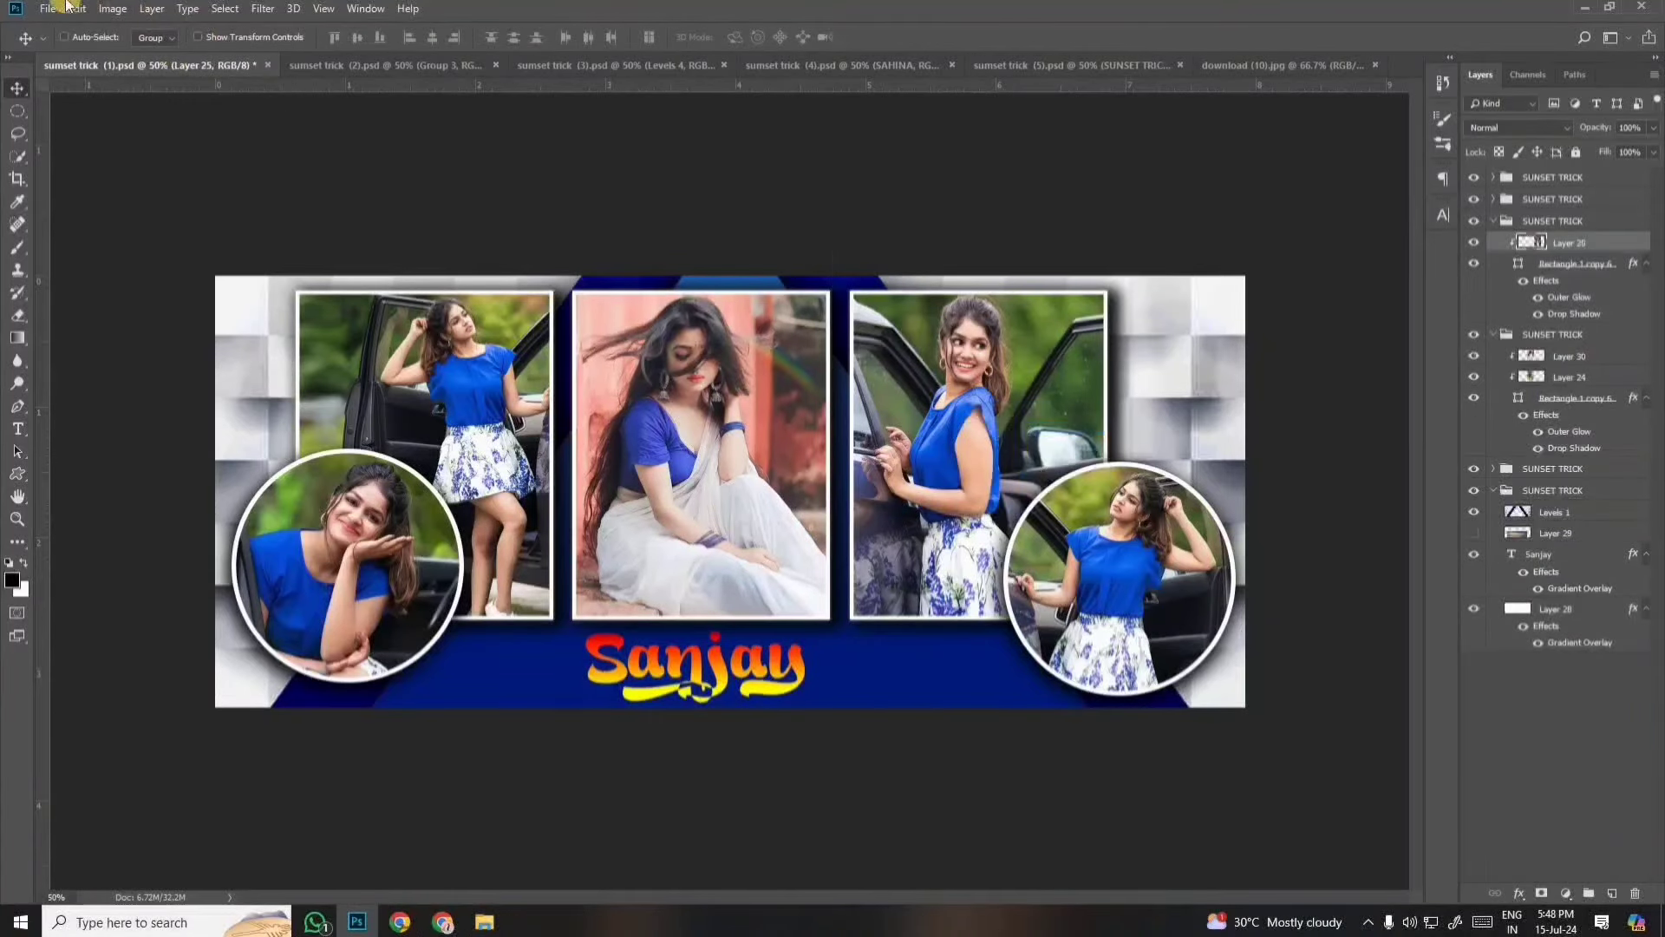
click(54, 9)
click(65, 40)
click(1049, 199)
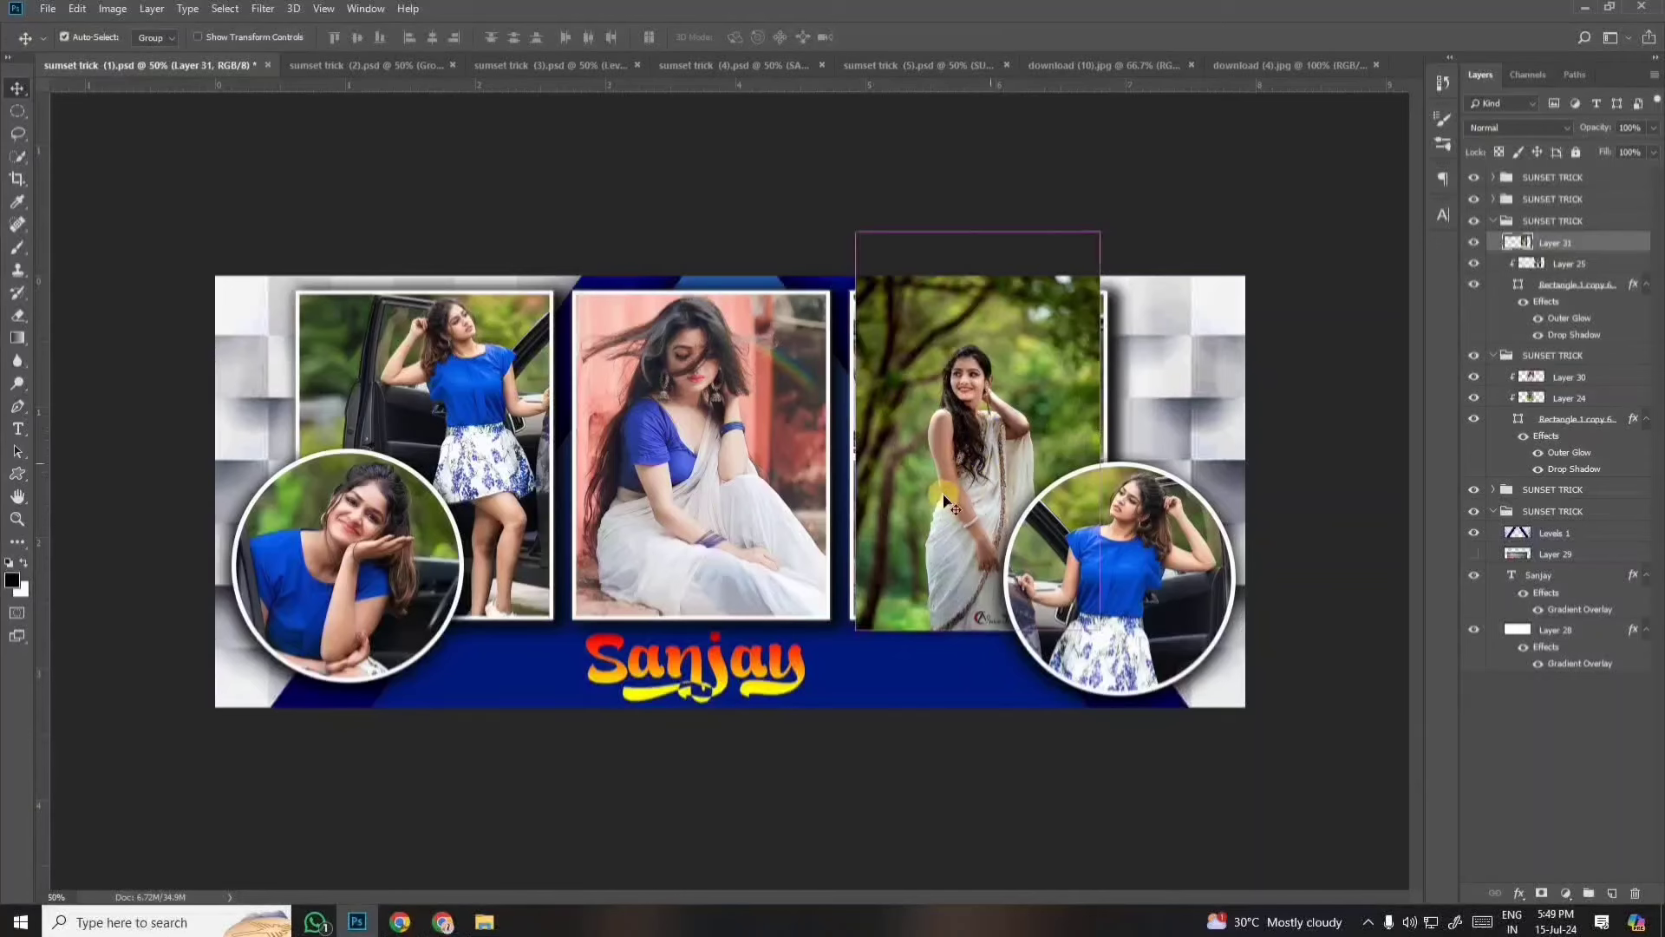
Clip the download (4) photo to the right frame and resize it to fill the frame.
key(ctrl+t)
right_click(1609, 241)
click(1537, 496)
mouse_move(1135, 174)
mouse_down()
mouse_move(1153, 96)
mouse_move(1112, 156)
mouse_up()
key(Return)
Collapse all the expanded SUNSET TRICK layer groups of sumset trick (1).
right_click(439, 364)
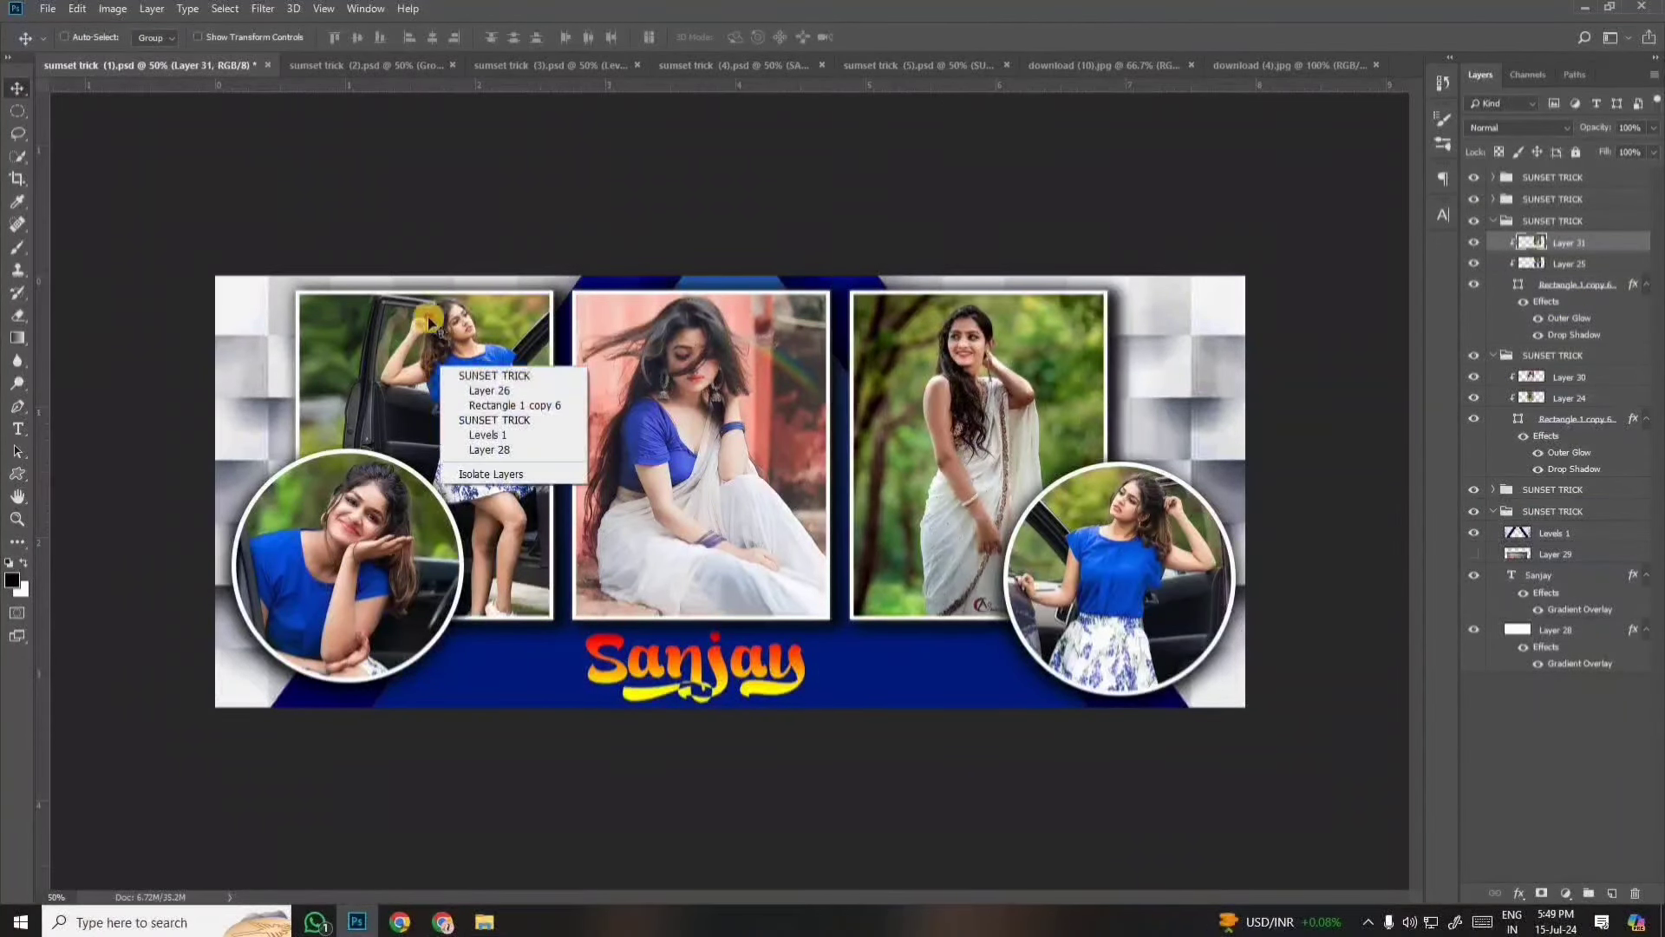
right_click(1125, 584)
click(1173, 613)
click(1492, 177)
click(1492, 220)
click(1497, 250)
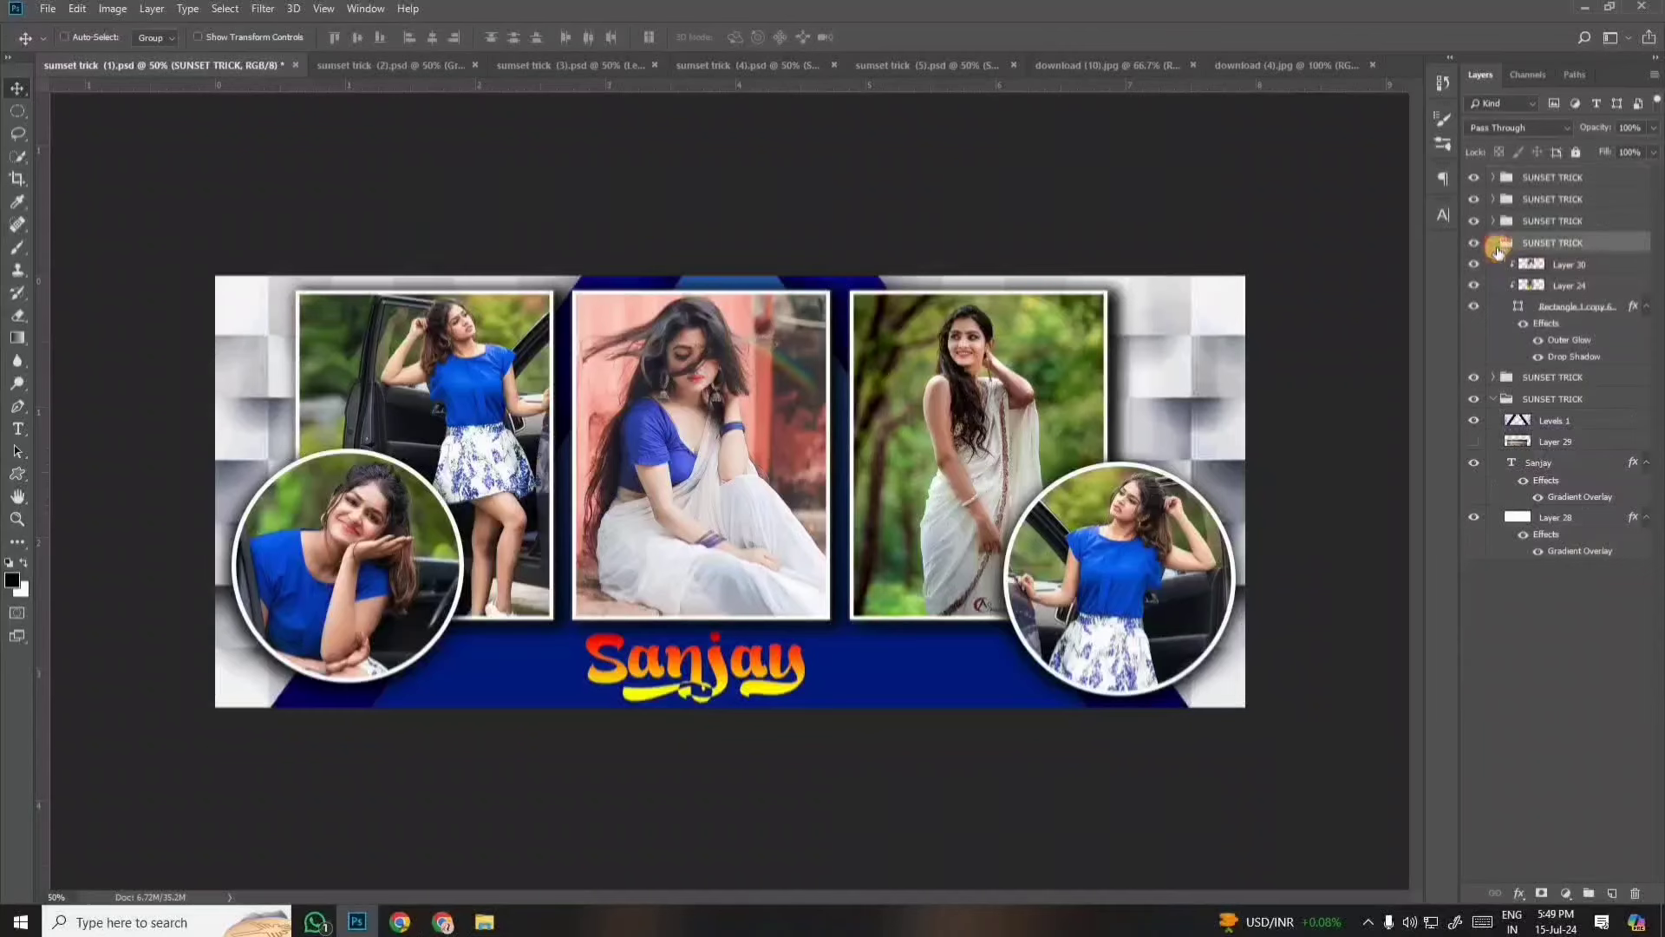
click(1494, 242)
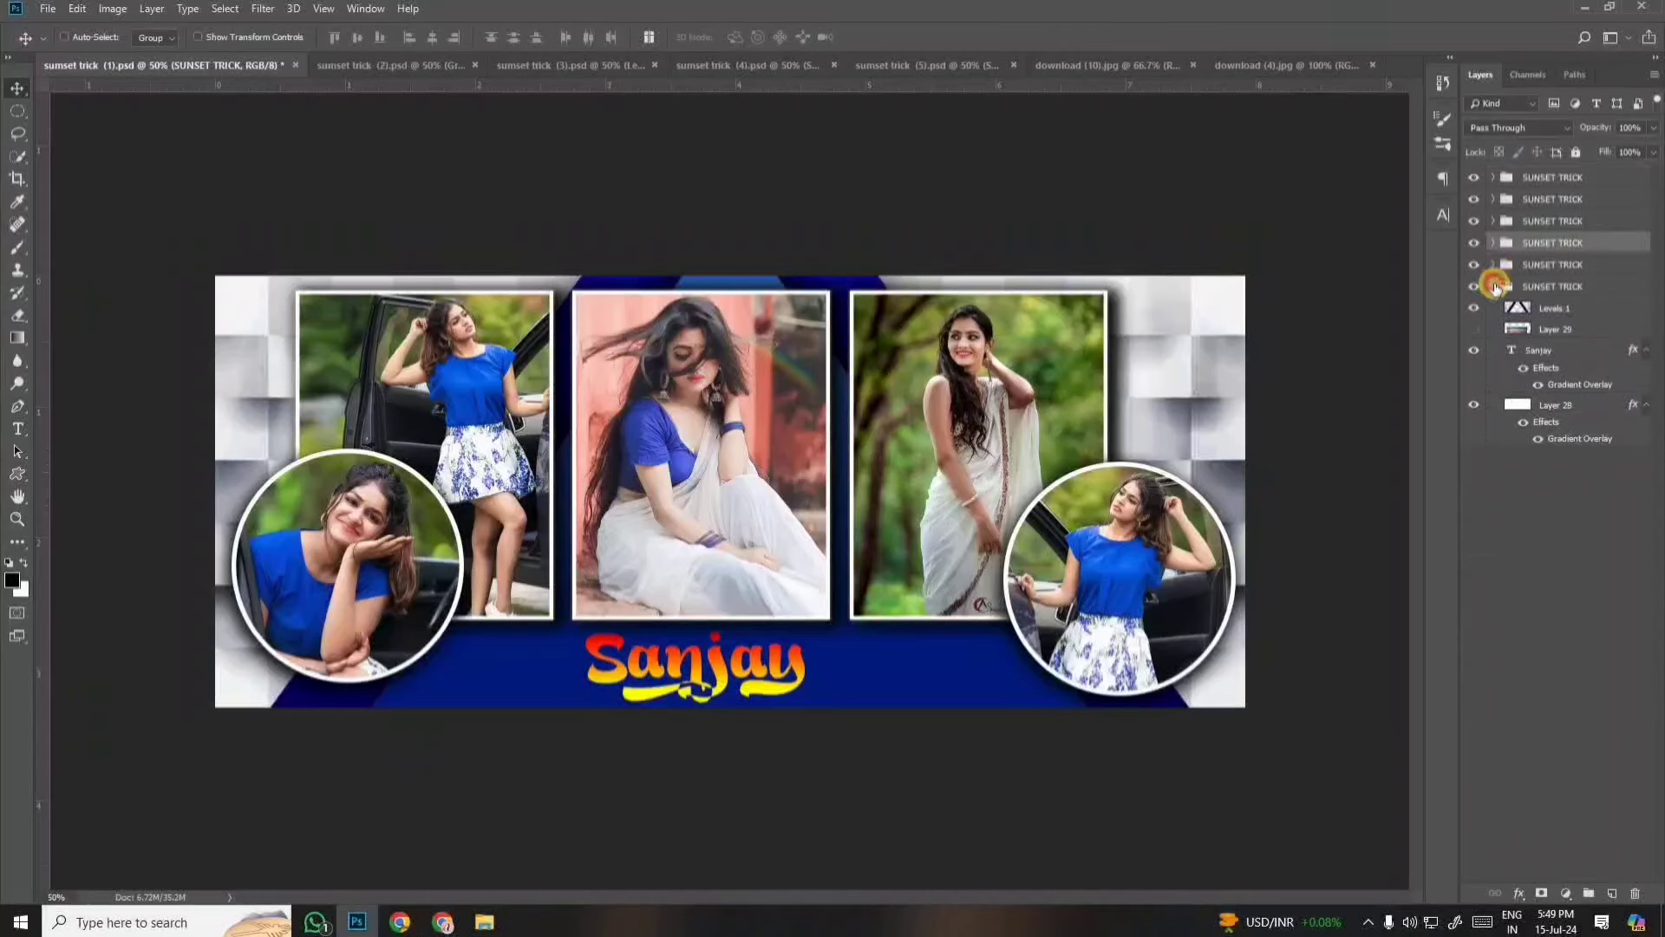
click(1494, 288)
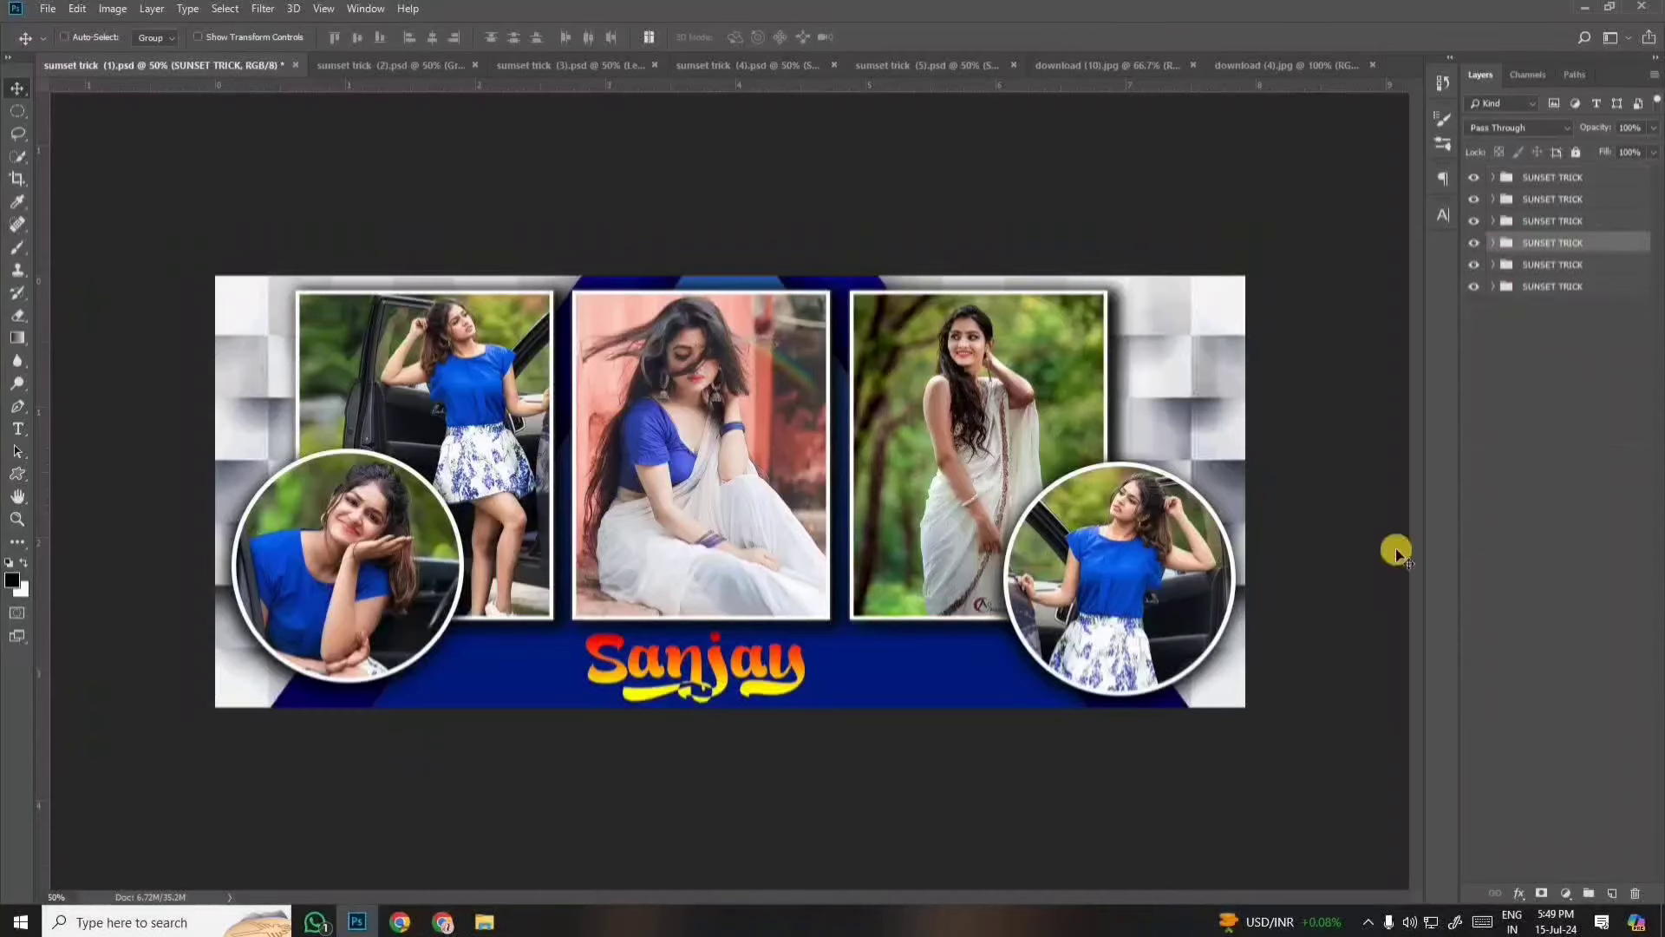
Merge all six SUNSET TRICK groups into a single layer and undo a trial move of it.
click(1552, 176)
shift+click(1569, 291)
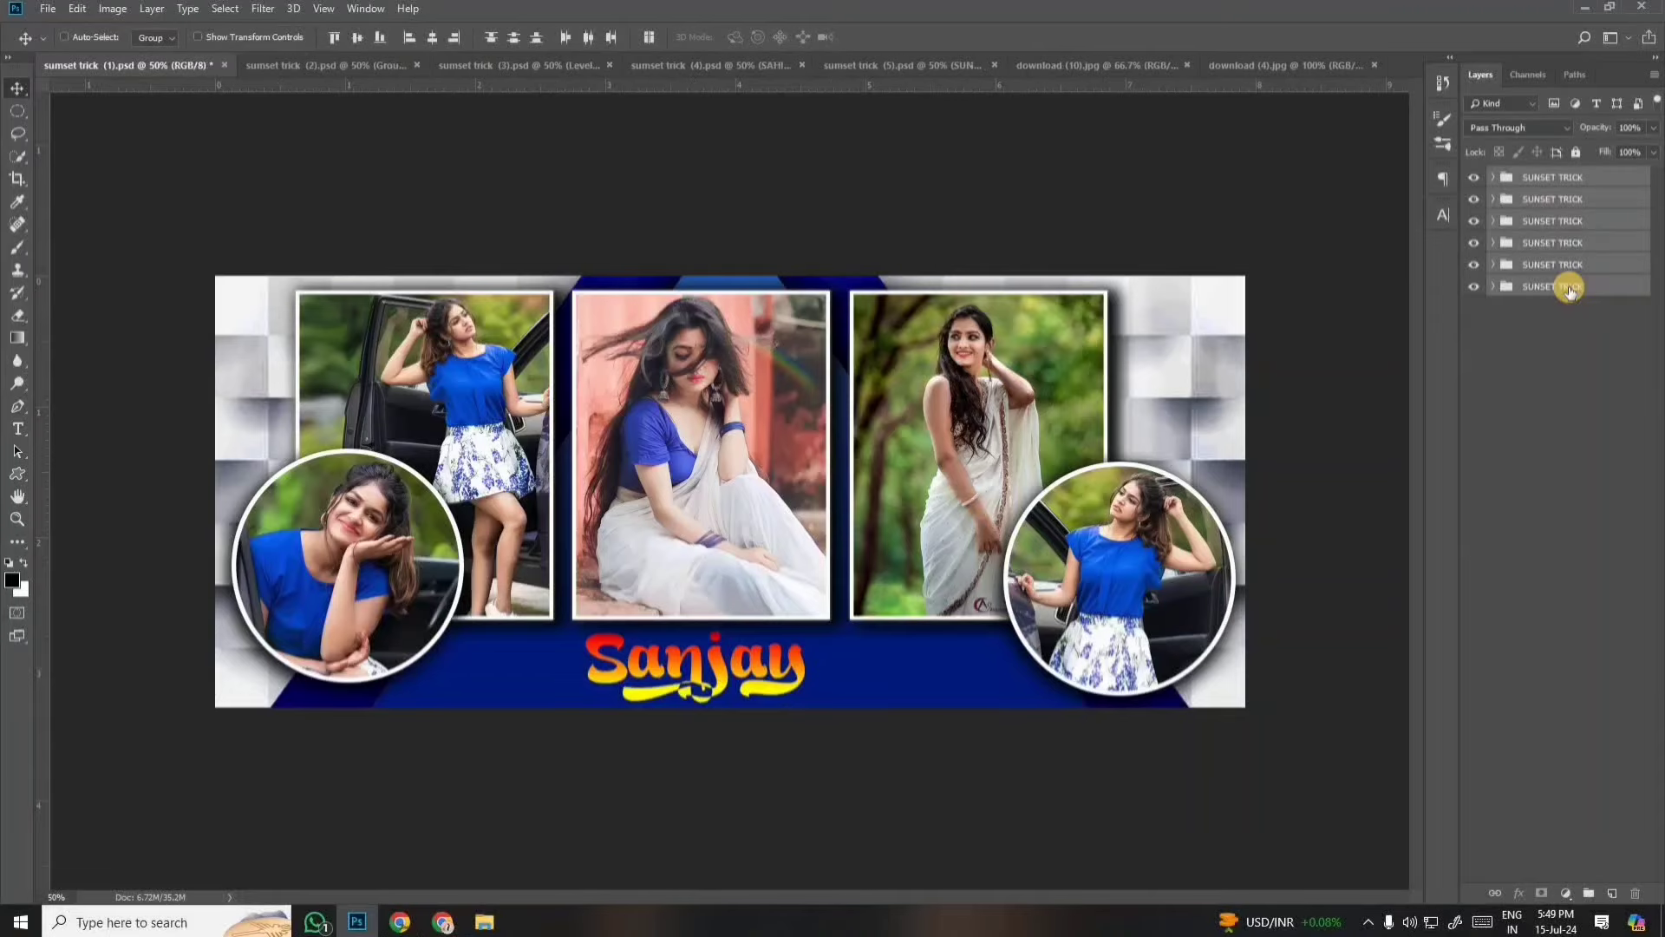
key(ctrl+e)
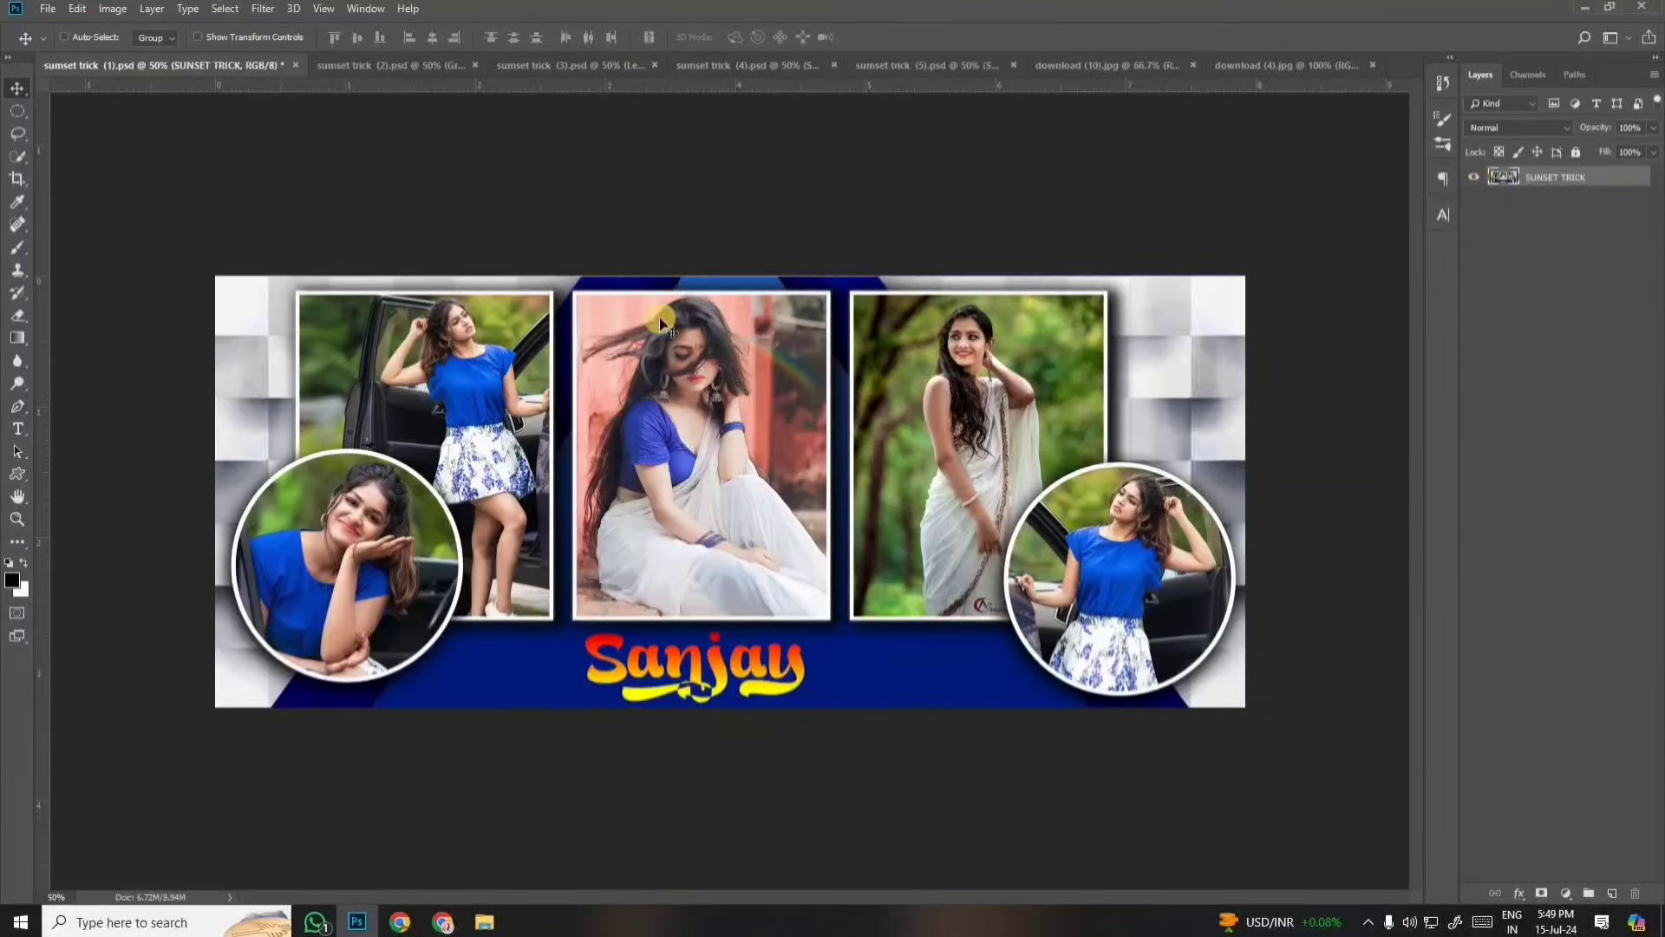
drag(708, 357, 958, 311)
key(ctrl+z)
Create a blank A4 print document at 300 ppi and place the merged mug design on it.
key(ctrl+n)
click(558, 258)
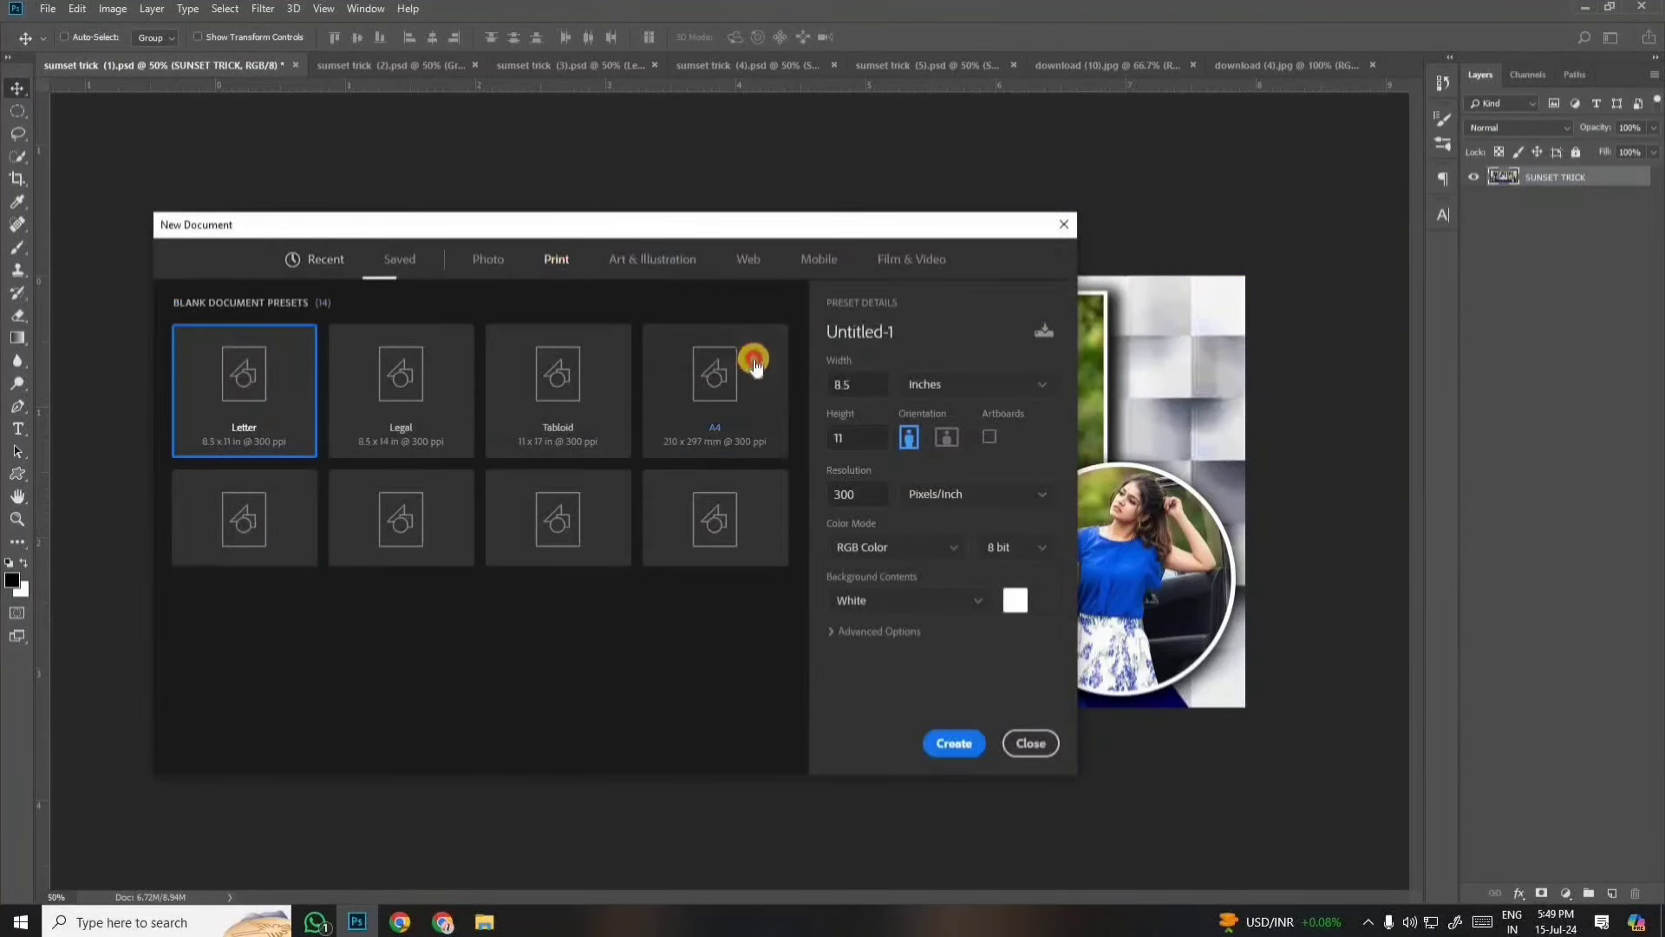
click(746, 365)
click(956, 741)
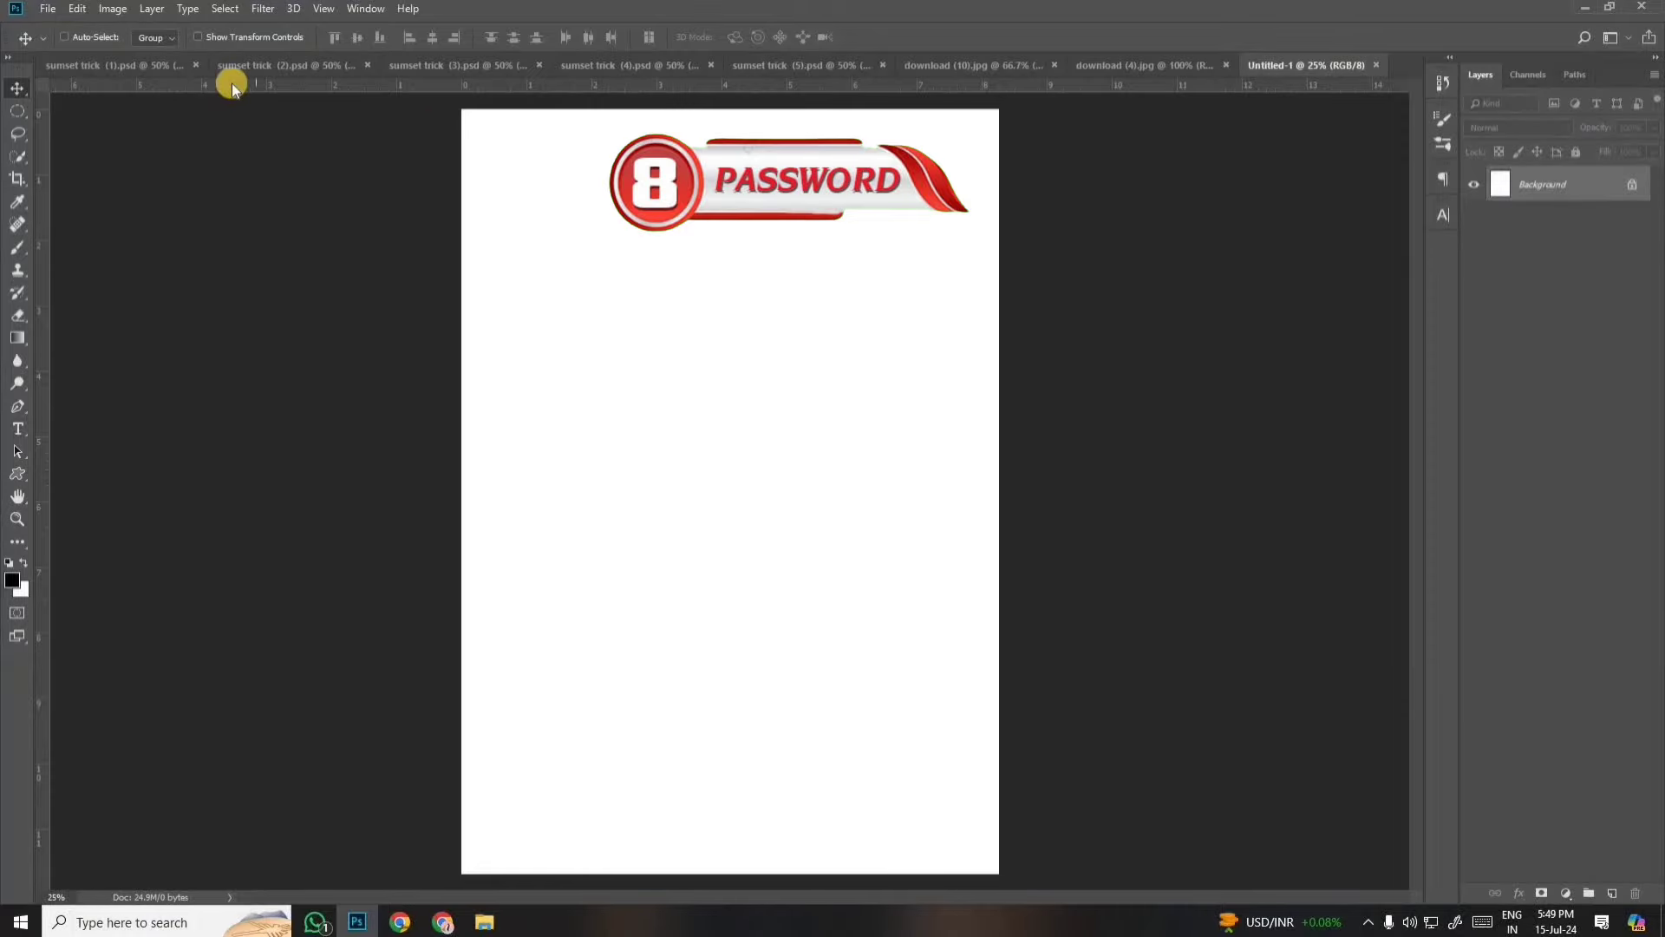
key(ctrl+Tab)
drag(572, 381, 757, 258)
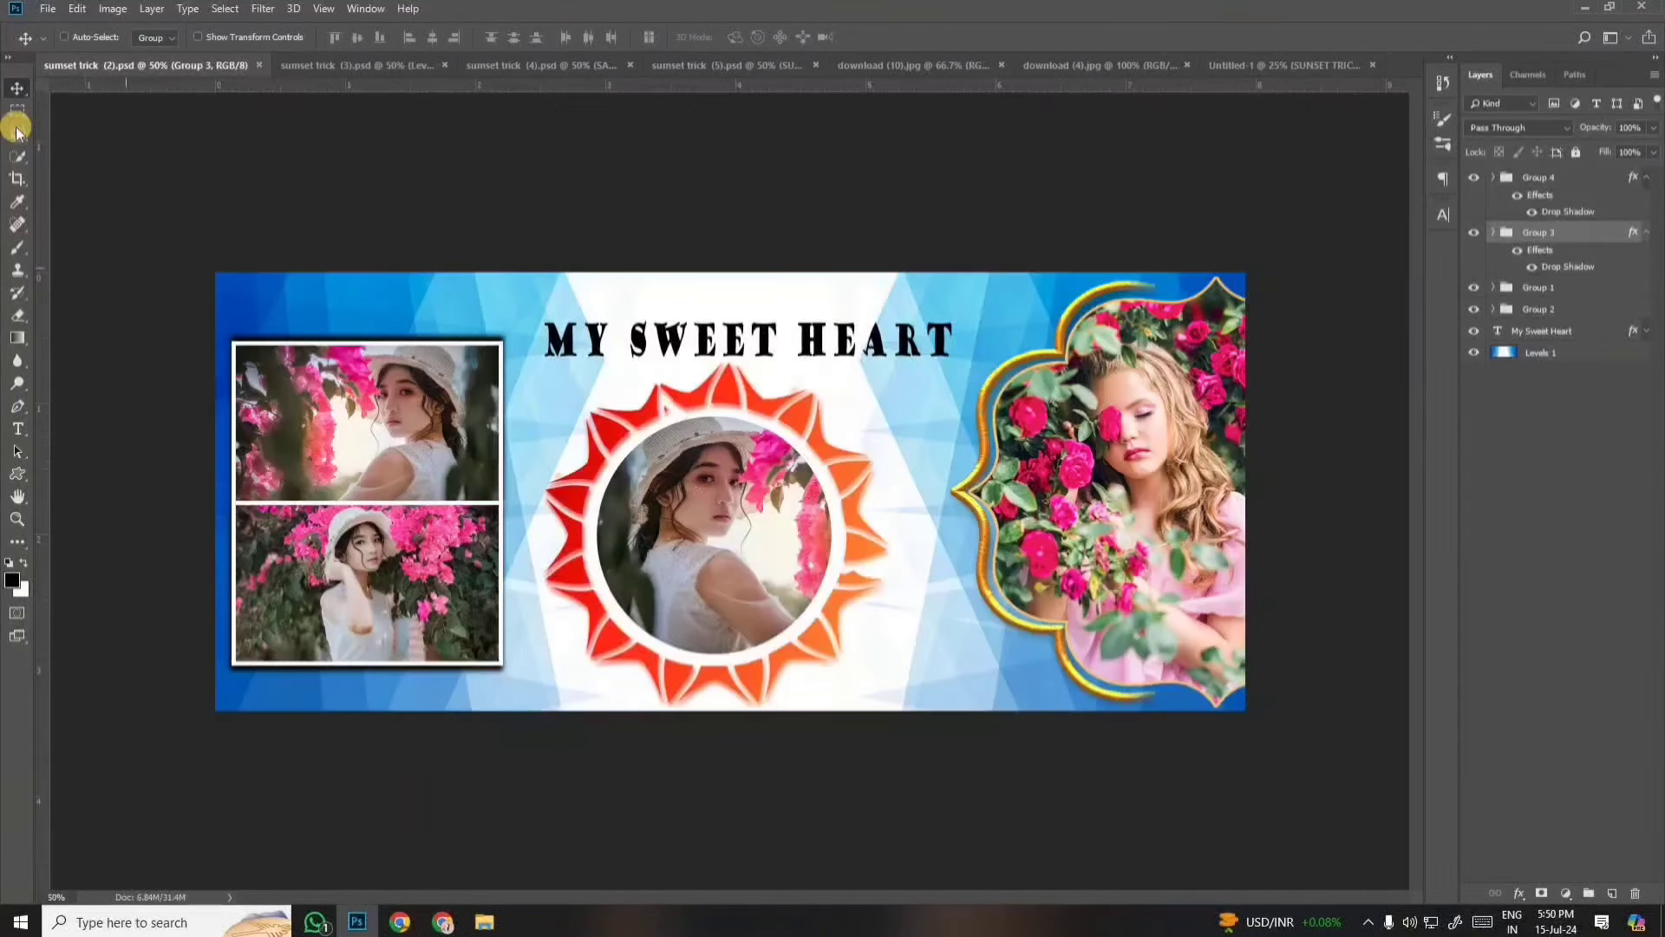
Select the photos in the right, left and middle frames of sumset trick (2) and move each out of position.
right_click(1154, 385)
click(1171, 421)
drag(364, 381, 452, 434)
right_click(391, 568)
click(407, 583)
drag(405, 584, 169, 585)
right_click(681, 489)
click(707, 519)
drag(707, 529, 793, 408)
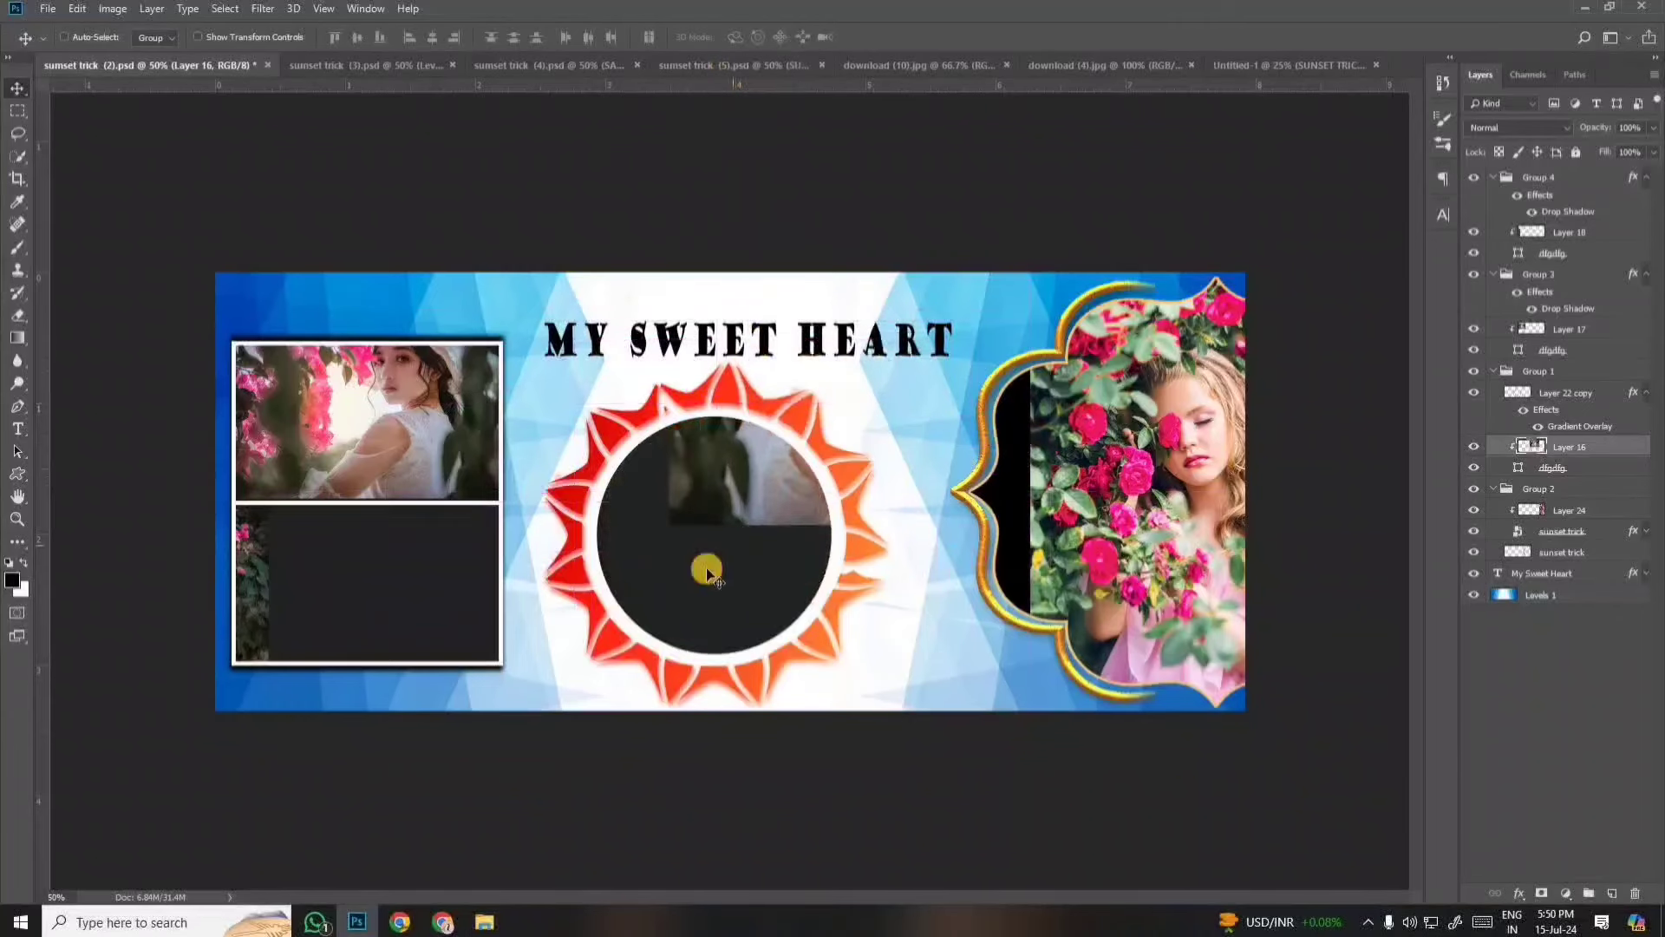
Release Layer 16 from its clipping mask, move it back over the middle circle and clip it to the circle again.
right_click(706, 569)
click(733, 590)
click(1473, 468)
click(1472, 468)
right_click(1601, 445)
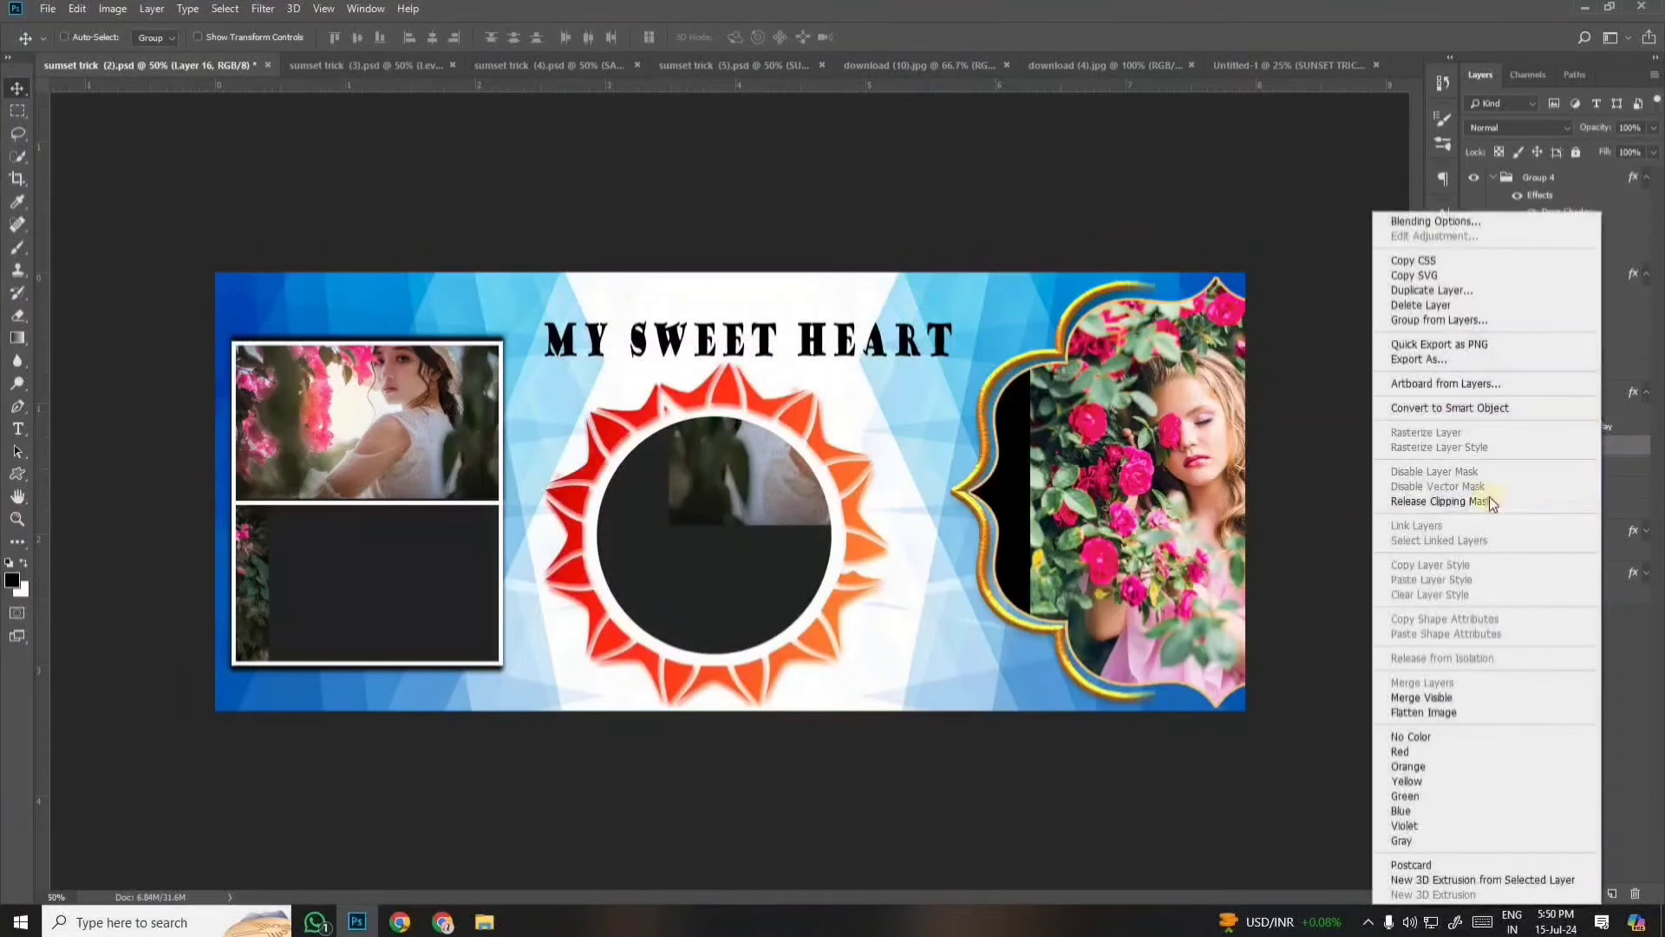
click(1487, 501)
drag(854, 334, 733, 468)
right_click(1594, 445)
click(1457, 500)
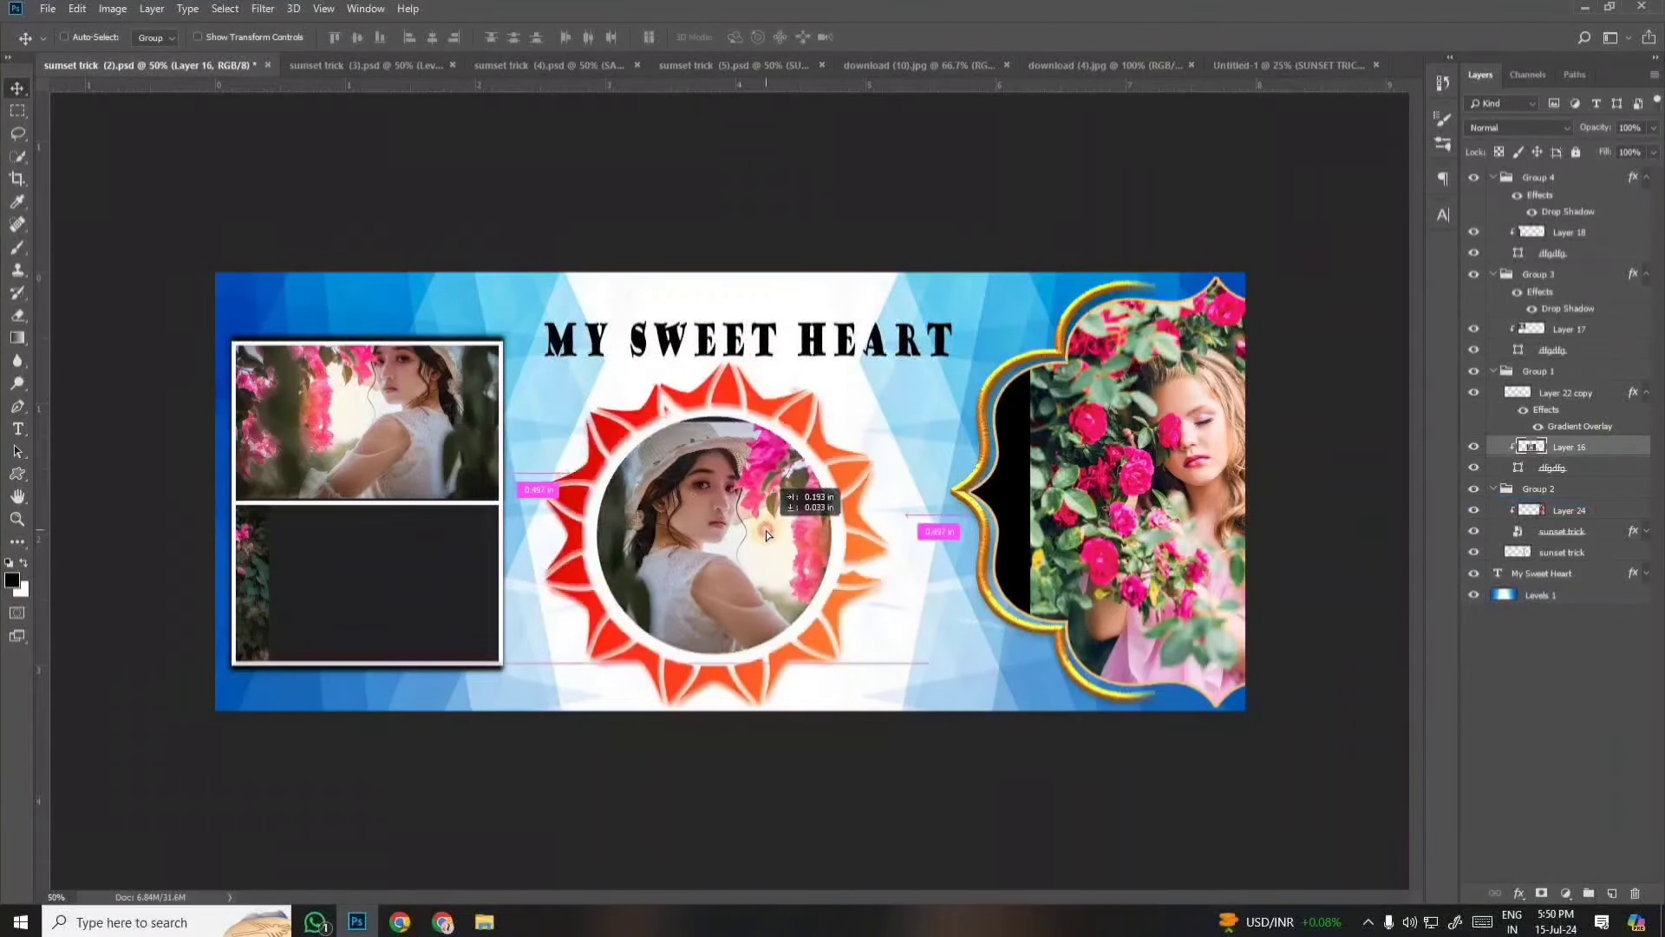
Check the Levels 1 background of sumset trick (2) by hiding and showing it.
click(1535, 595)
click(1477, 595)
click(1477, 594)
click(1477, 595)
click(1477, 594)
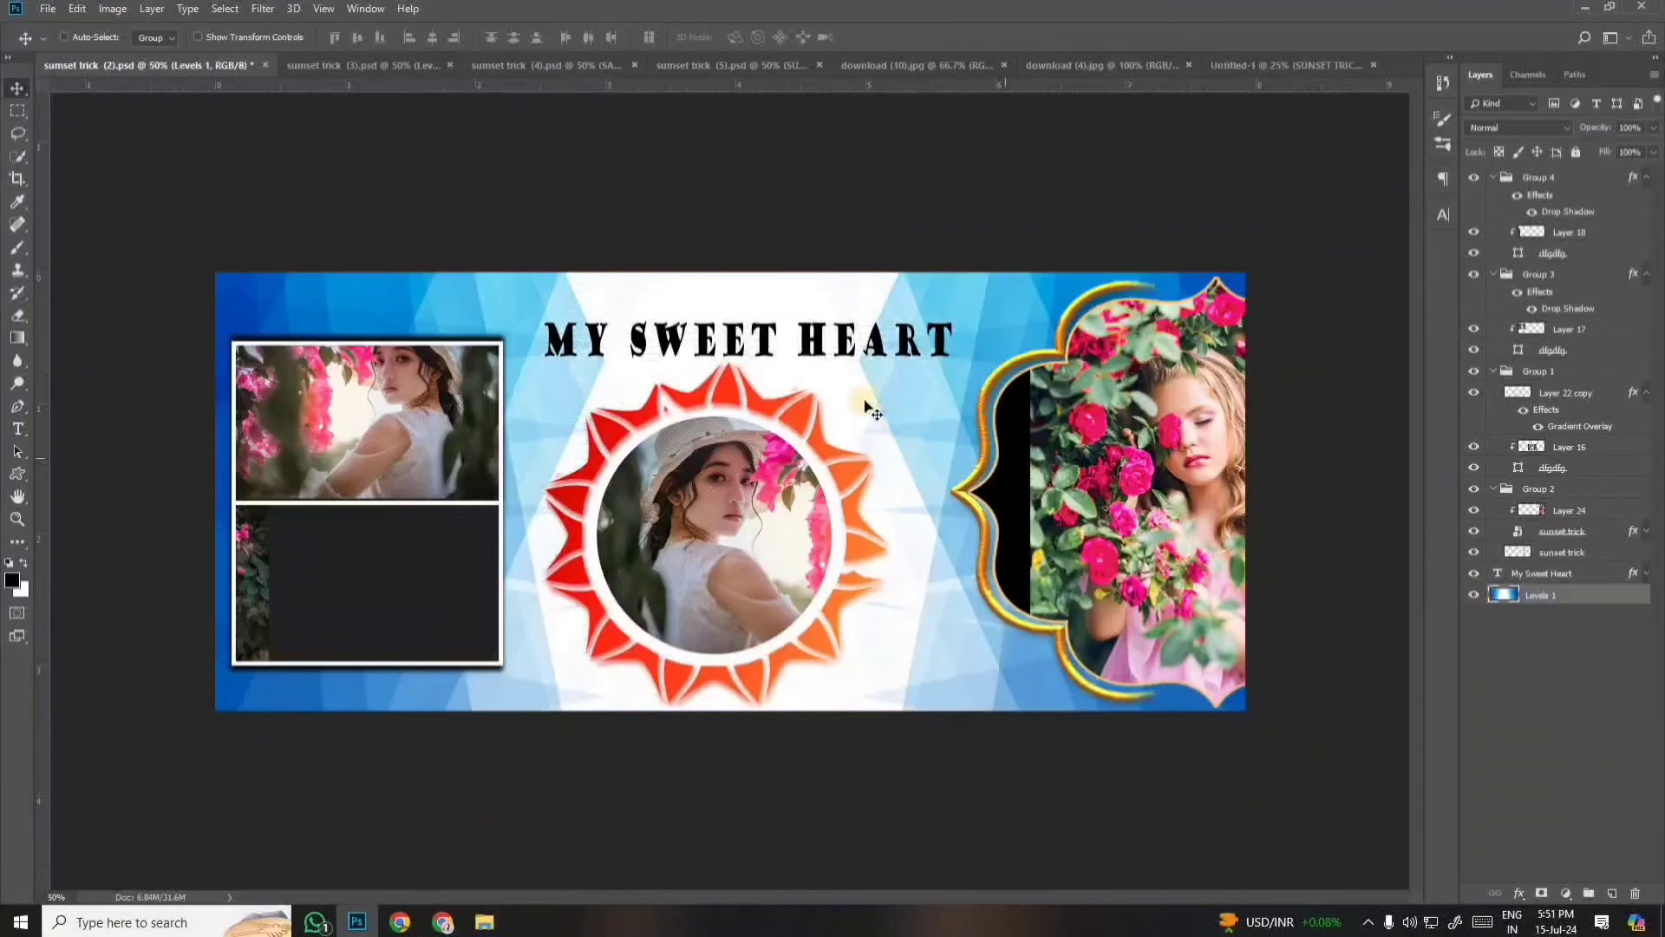
Shift the MY SWEET HEART text slightly and close sumset trick (2) without saving.
ctrl+click(874, 346)
drag(874, 345, 856, 330)
click(300, 66)
click(811, 349)
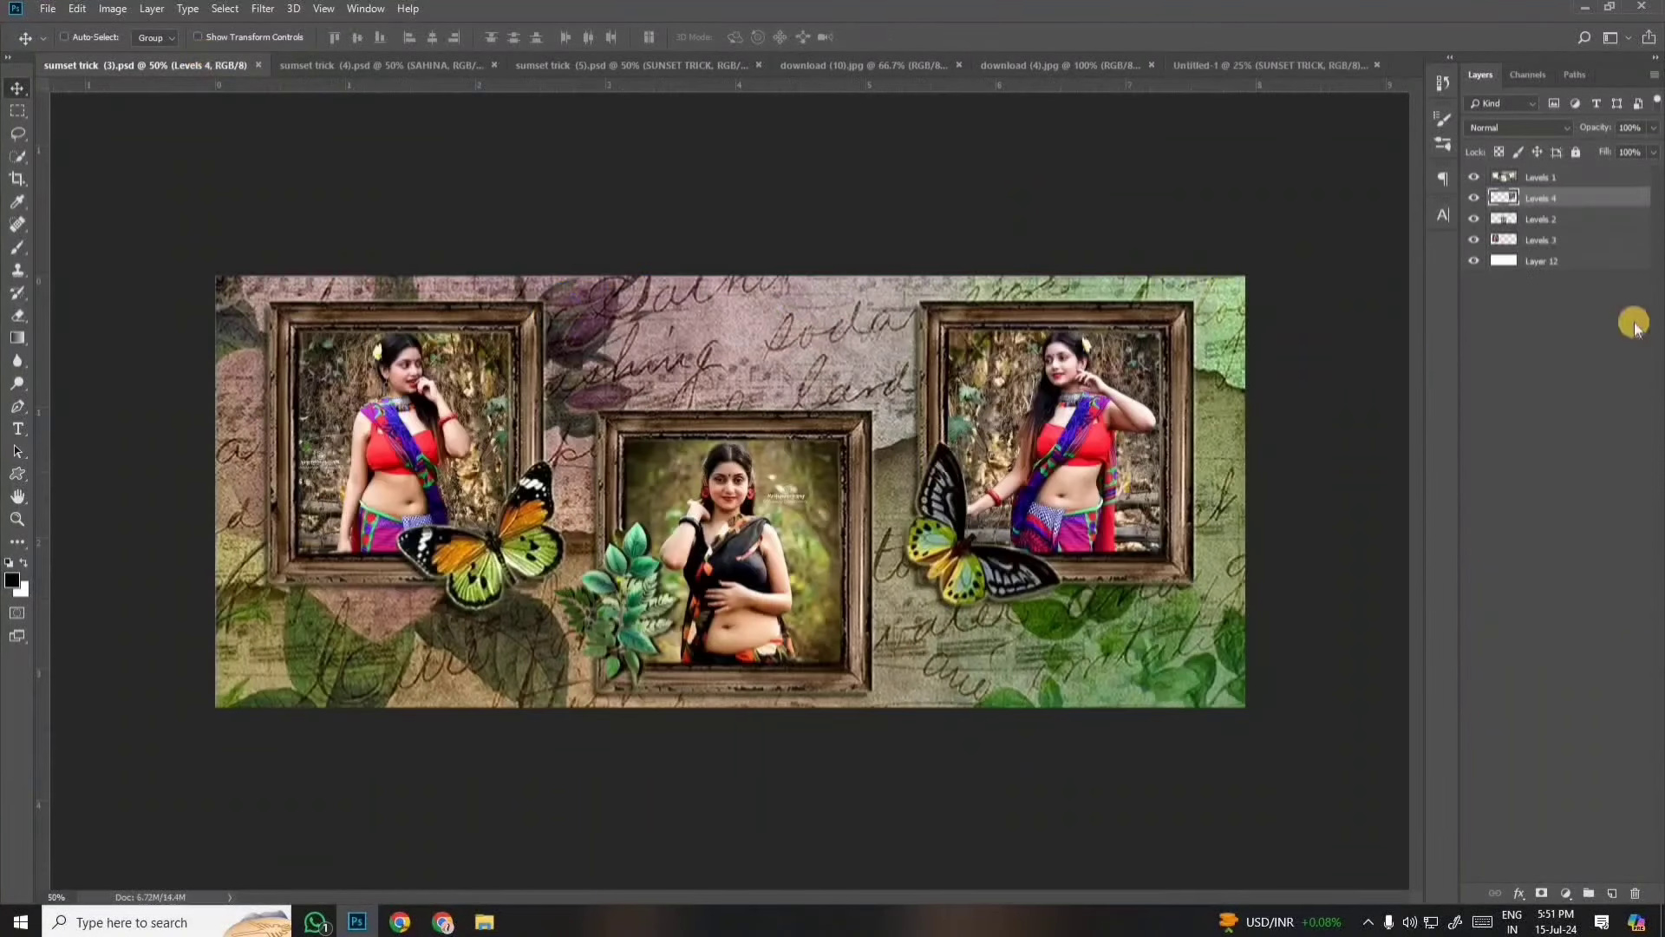
Check what Levels 1 and Levels 4 contain in sumset trick (3) by hiding them, and close it without saving.
click(1473, 177)
click(1473, 177)
click(1473, 198)
click(264, 65)
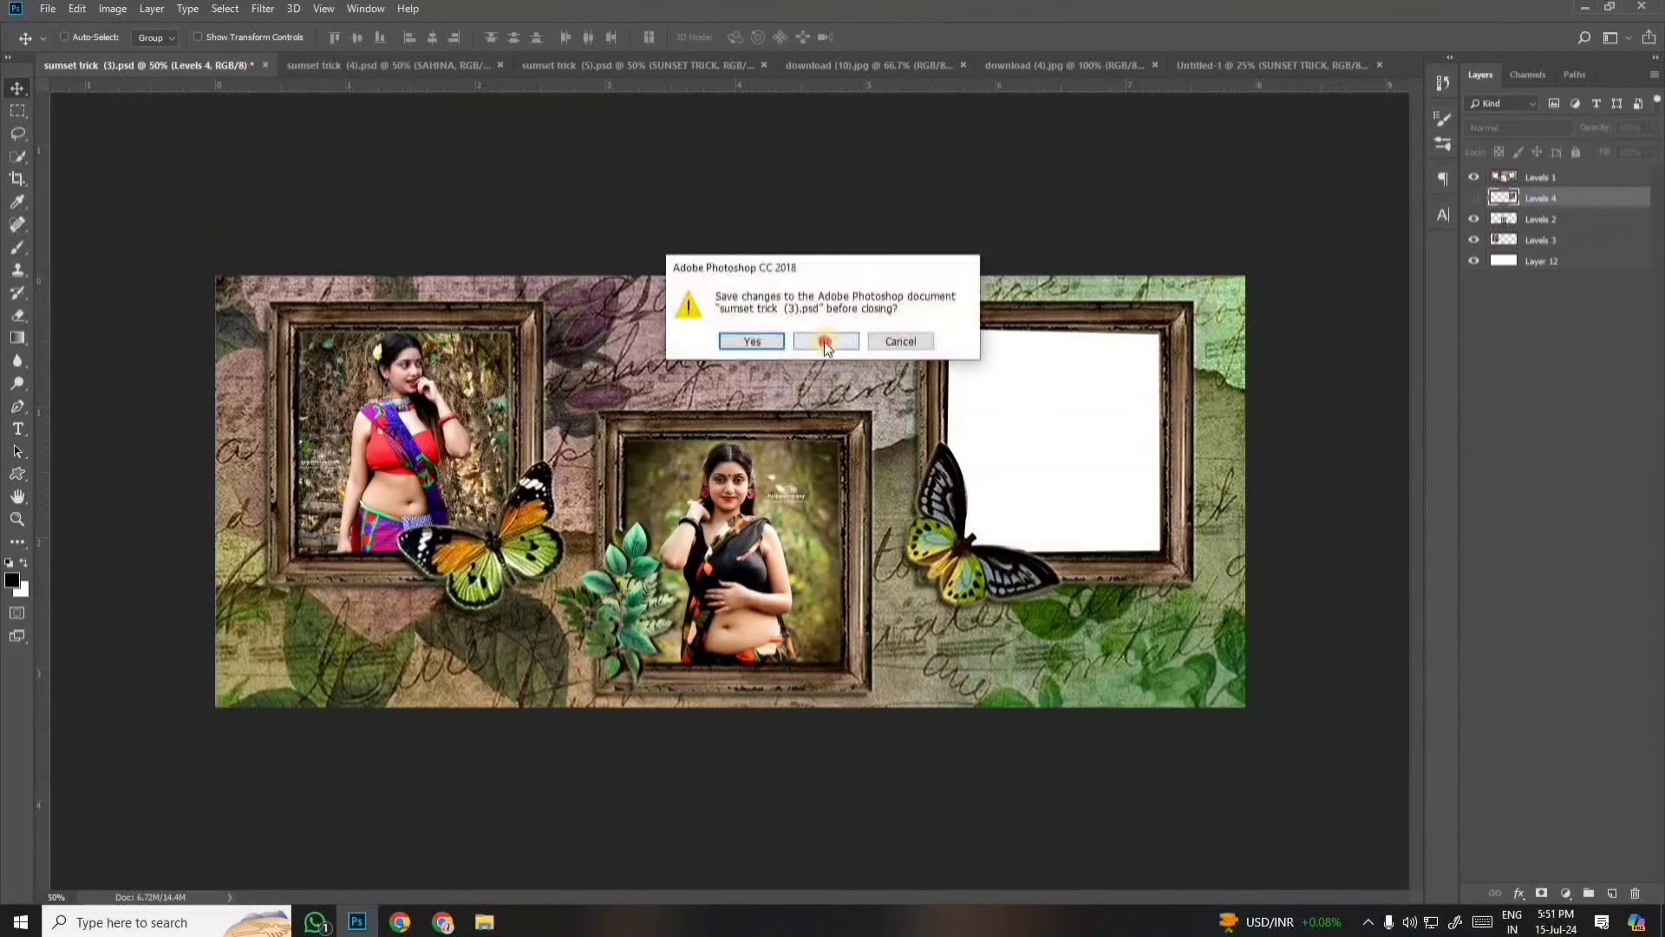
click(822, 340)
Hide Layer 1 and Layer 2, the photos in the right and left frames of sumset trick (4).
right_click(1044, 481)
click(1069, 490)
click(1474, 311)
click(1473, 311)
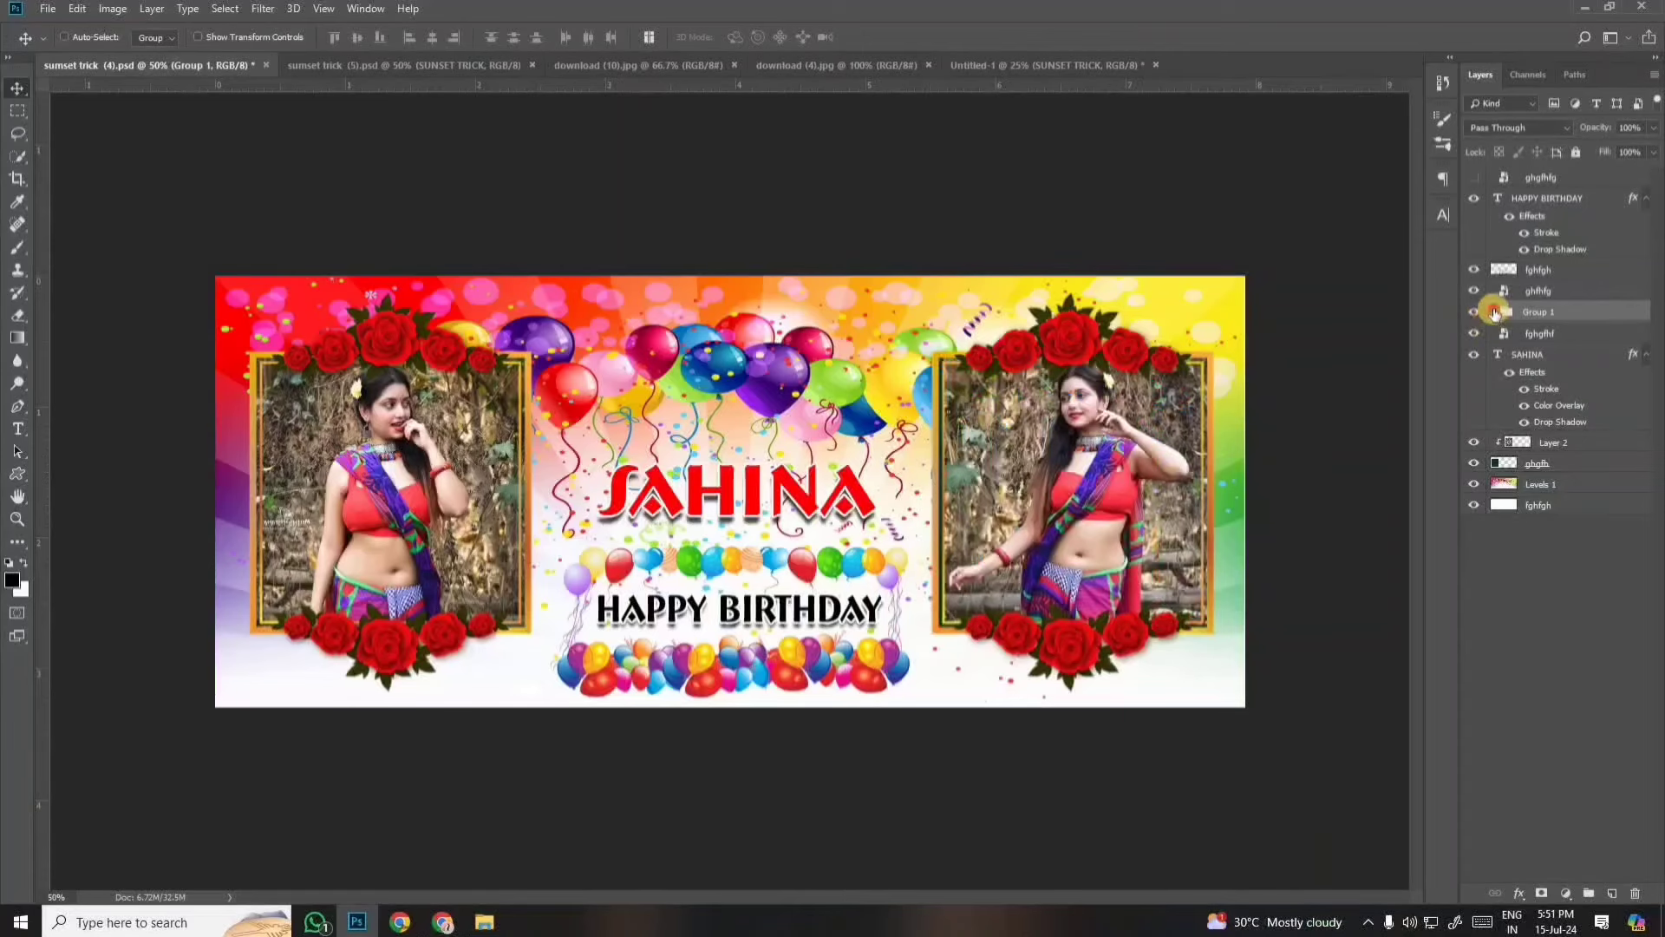
click(1493, 311)
click(1473, 333)
right_click(419, 439)
click(480, 448)
click(1474, 484)
Move the red name text up slightly and shift the fghfgh balloon decoration up and to the right.
right_click(725, 496)
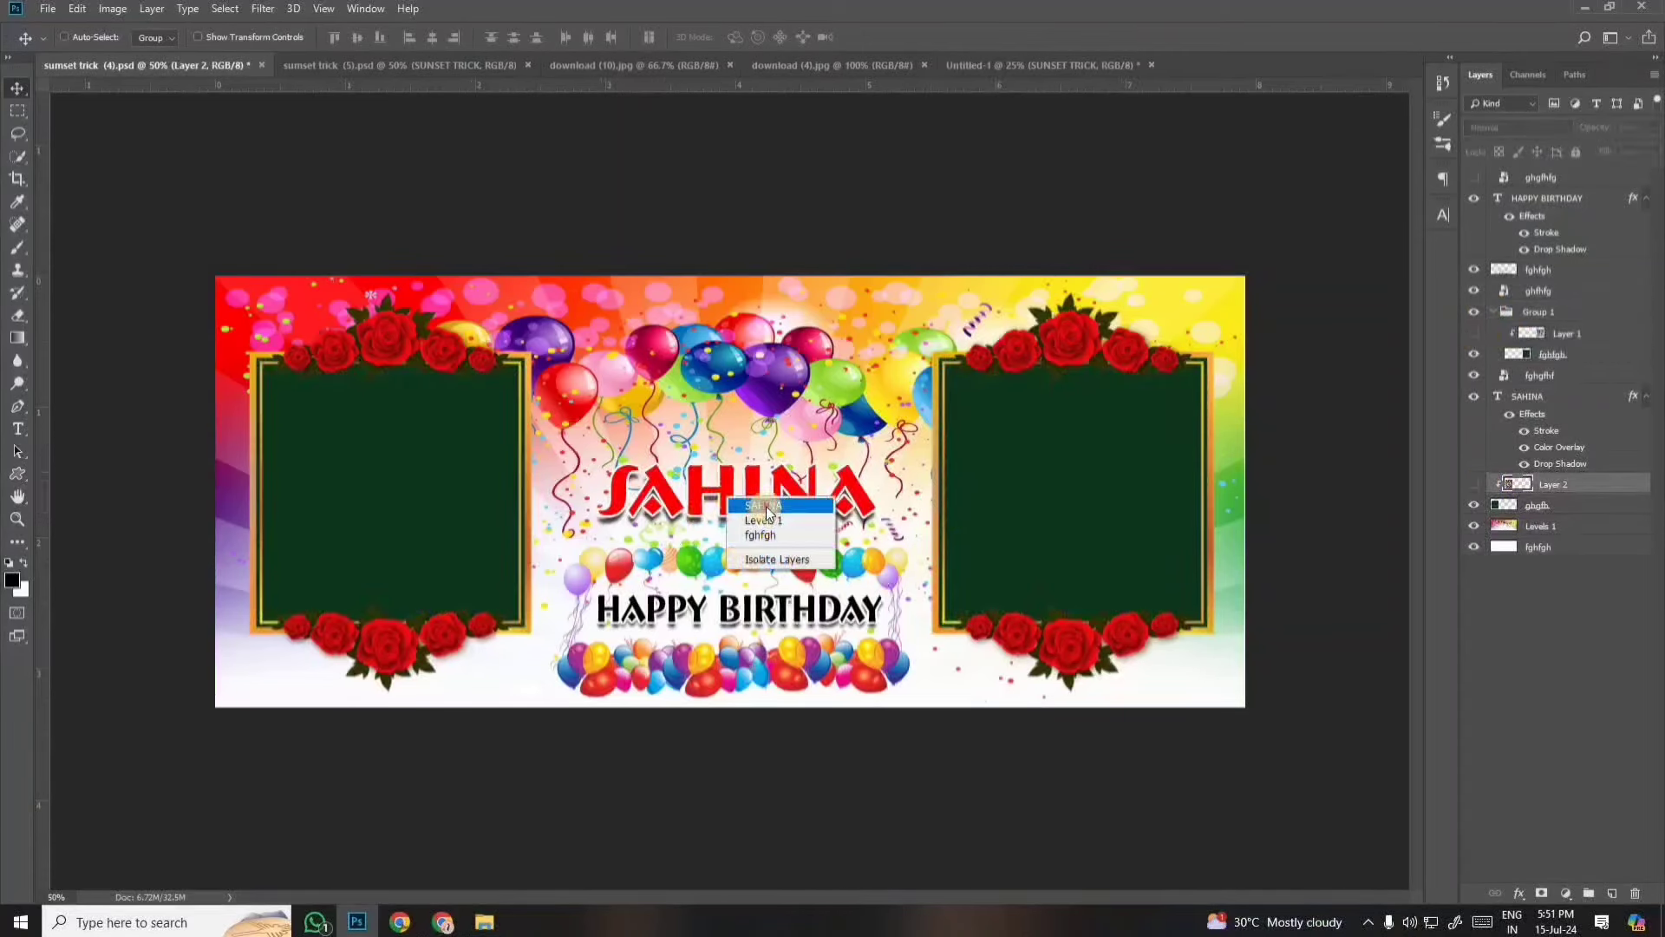
click(752, 504)
drag(747, 491, 748, 468)
right_click(699, 546)
click(728, 557)
drag(727, 561, 773, 547)
Hide the colourful Levels 1 background and close sumset trick (4), saving its changes.
right_click(1187, 679)
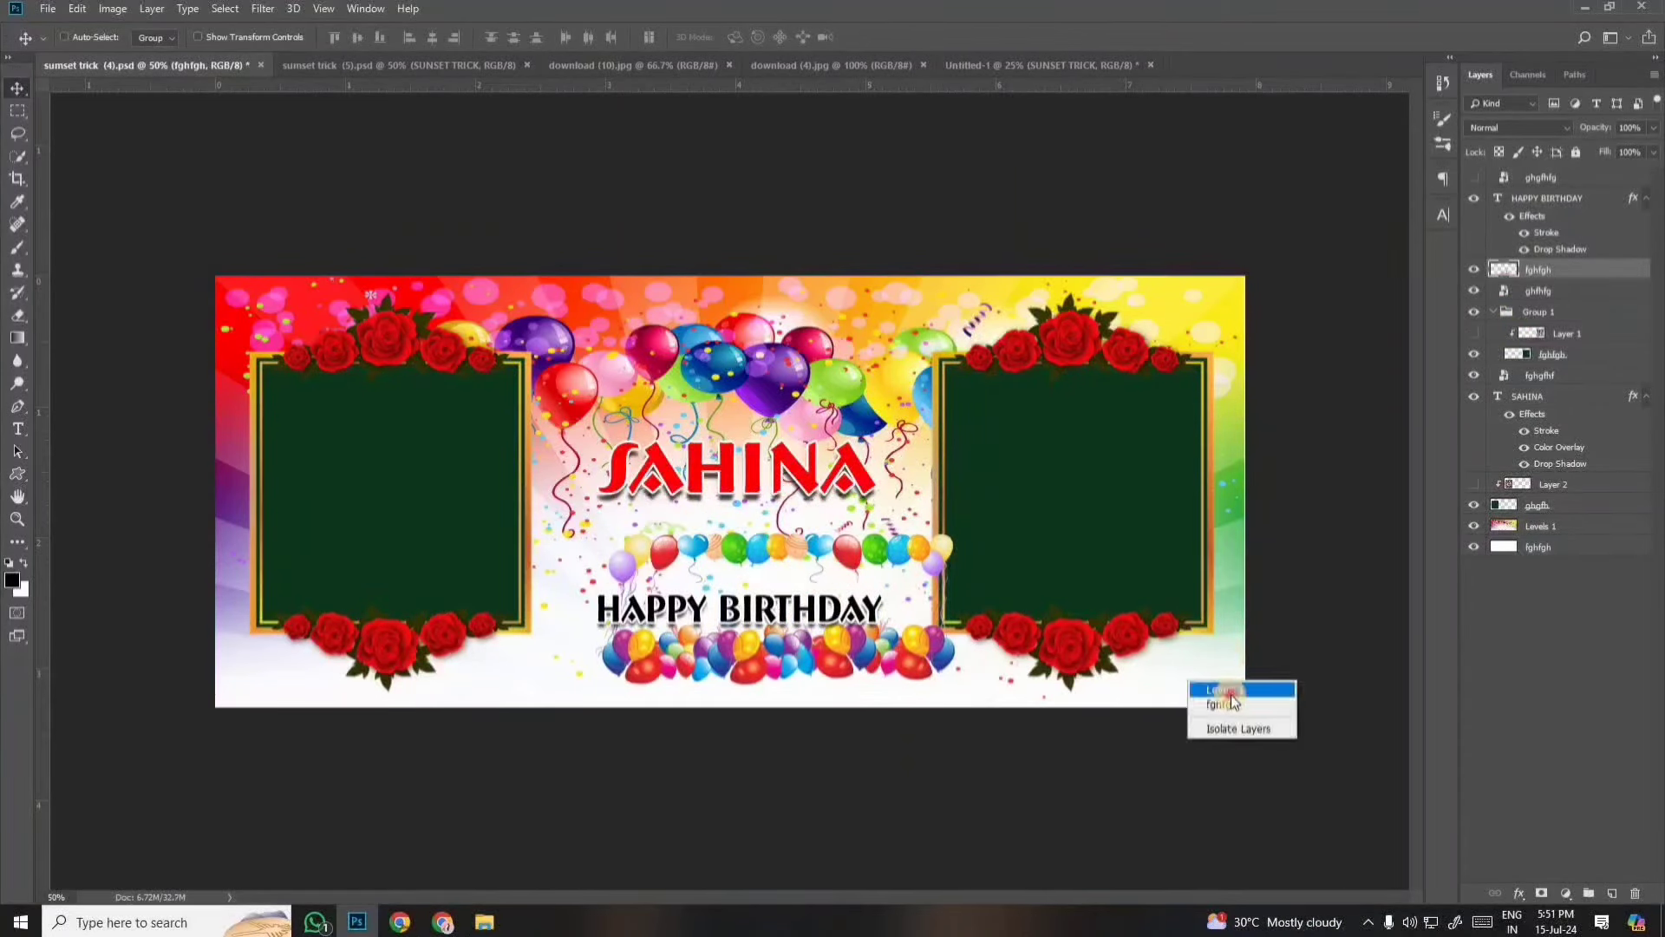
click(1221, 690)
click(1474, 526)
click(1473, 525)
click(1473, 526)
click(264, 65)
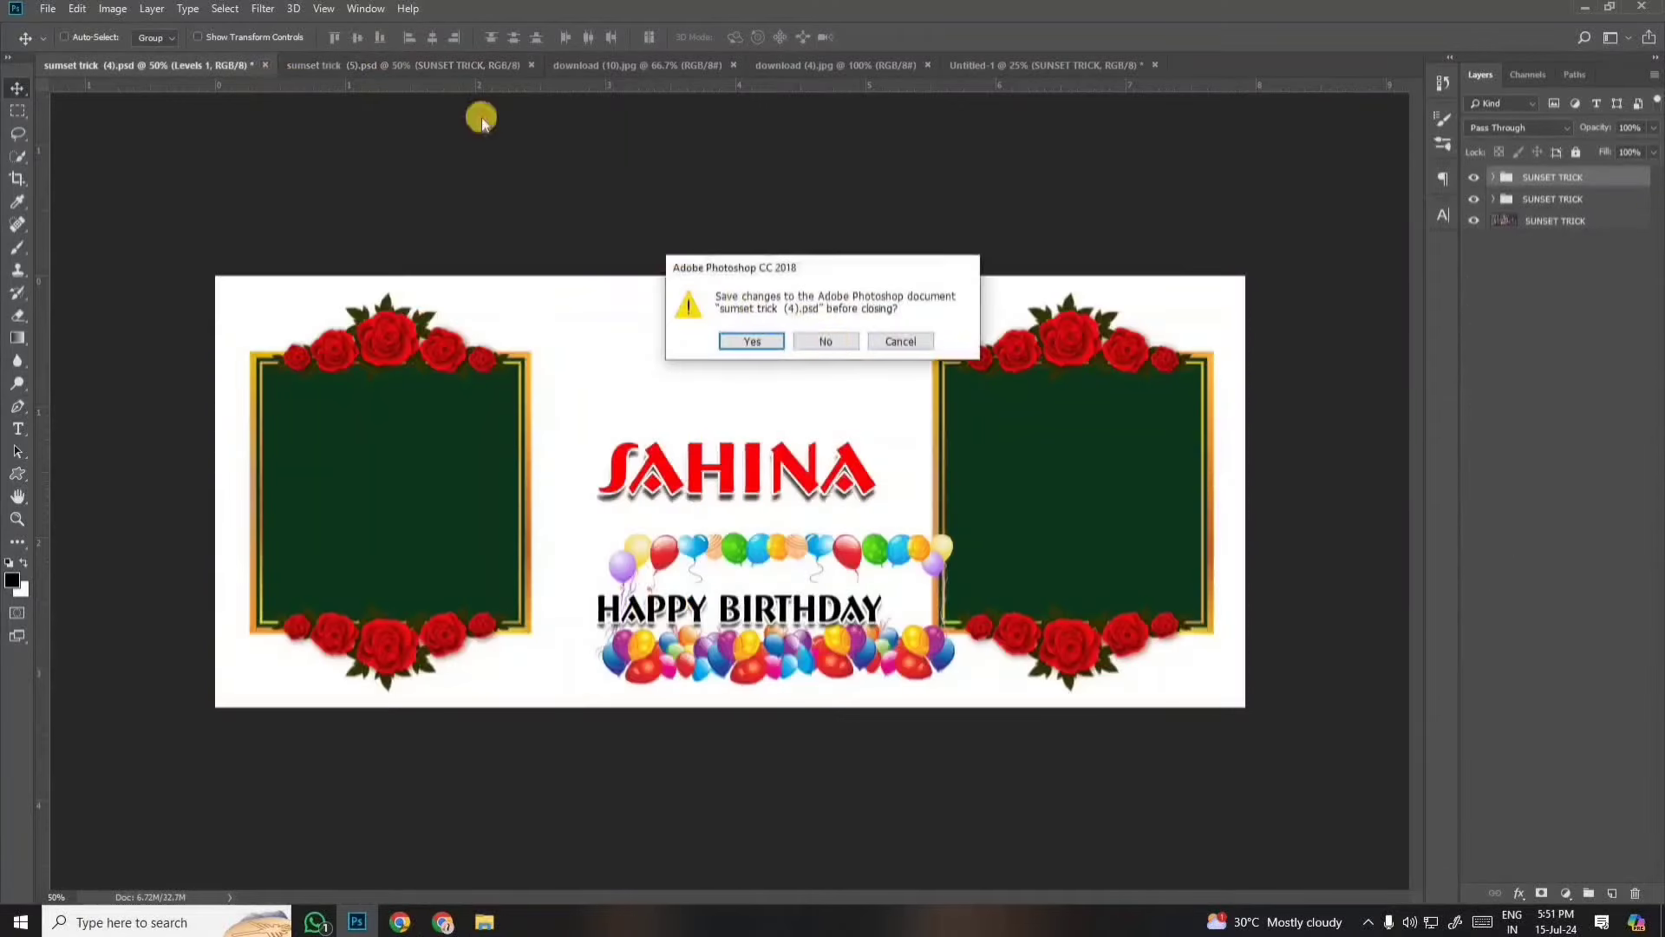
click(751, 341)
Hide the bottom SUNSET TRICK background layer of sumset trick (5) and check the top group by hiding and showing it.
click(1473, 220)
click(1473, 220)
click(1474, 220)
click(1500, 177)
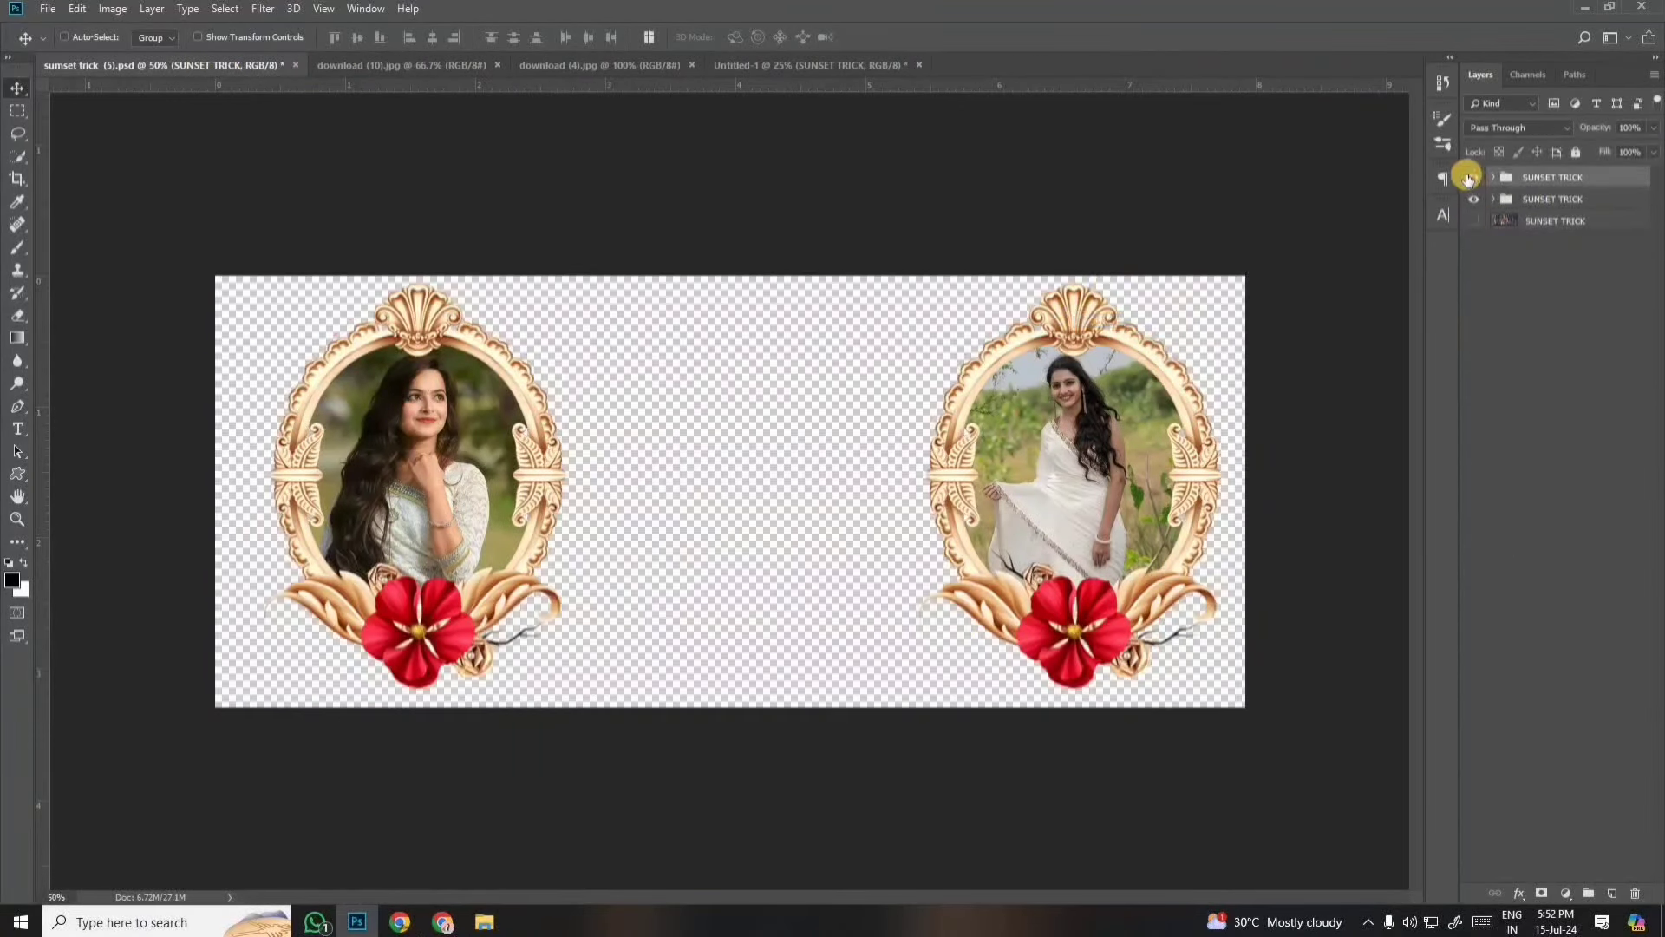
click(1474, 177)
click(1473, 176)
Expand the top SUNSET TRICK group, select Layer 4 and bring the download (10) photo in above it.
click(1493, 177)
right_click(1048, 387)
click(1086, 415)
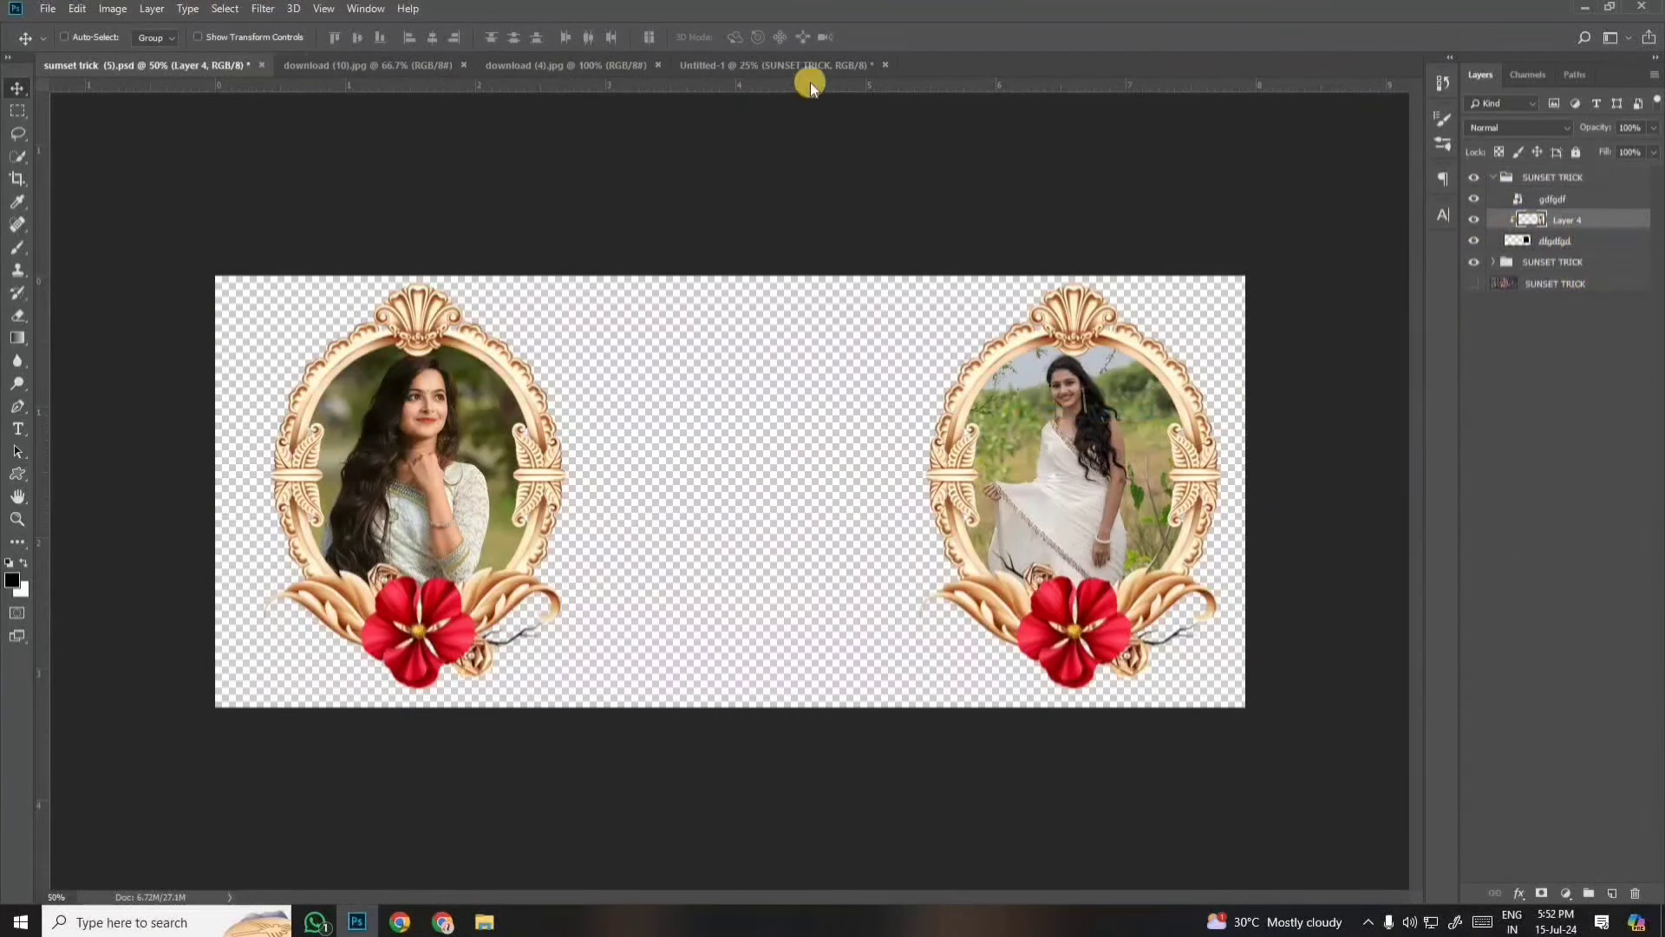
click(47, 8)
click(61, 44)
click(809, 208)
double_click(1571, 187)
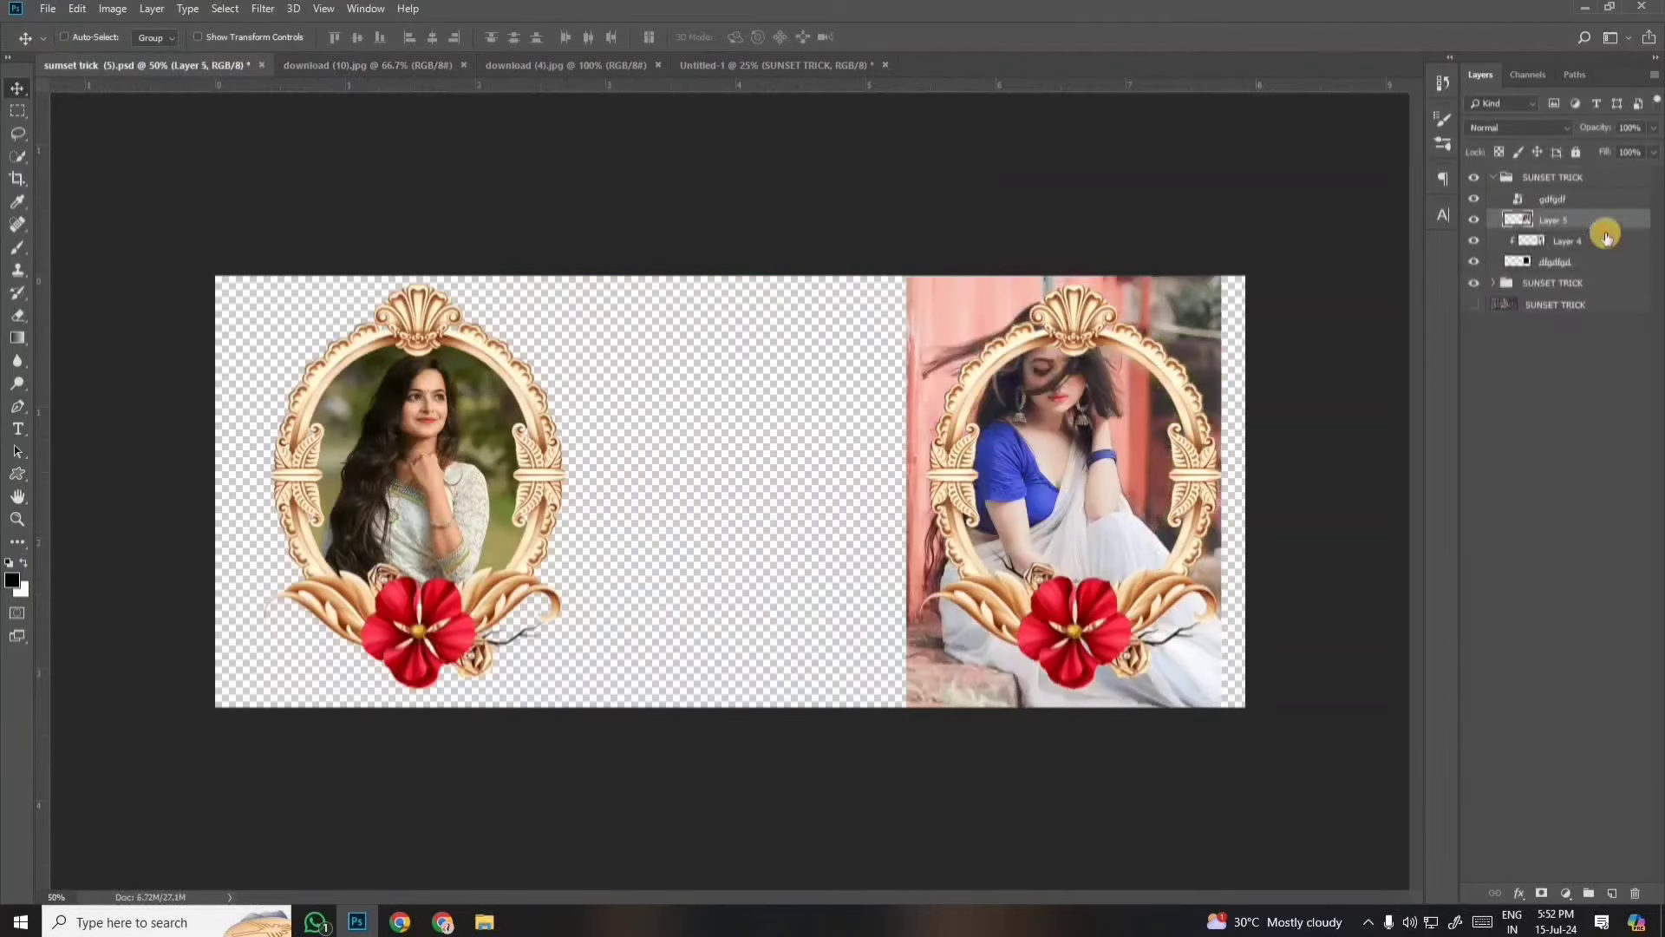
Clip the download (10) photo to the right oval frame, then scale and position it to fill the frame.
right_click(1618, 217)
click(1436, 482)
key(ctrl+t)
drag(1226, 235, 1198, 277)
drag(1104, 381, 1114, 396)
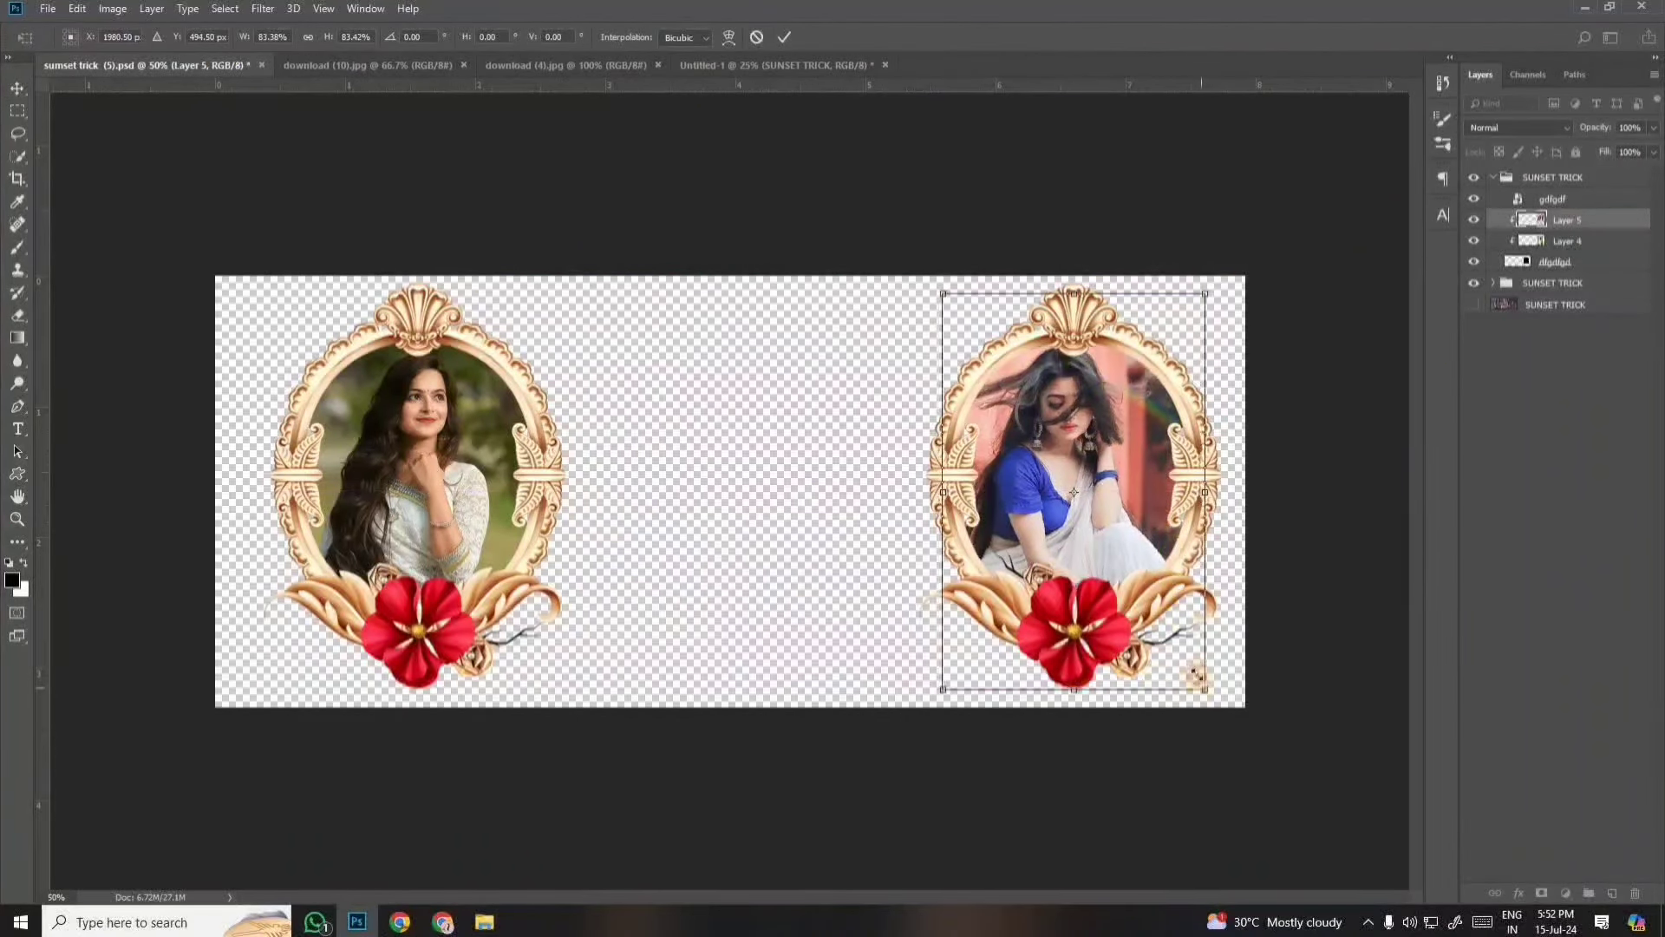
drag(1203, 689, 1186, 664)
drag(1125, 617, 1127, 599)
key(Return)
Check what the left frame's SUNSET TRICK group contains by hiding it.
click(1553, 283)
click(1474, 283)
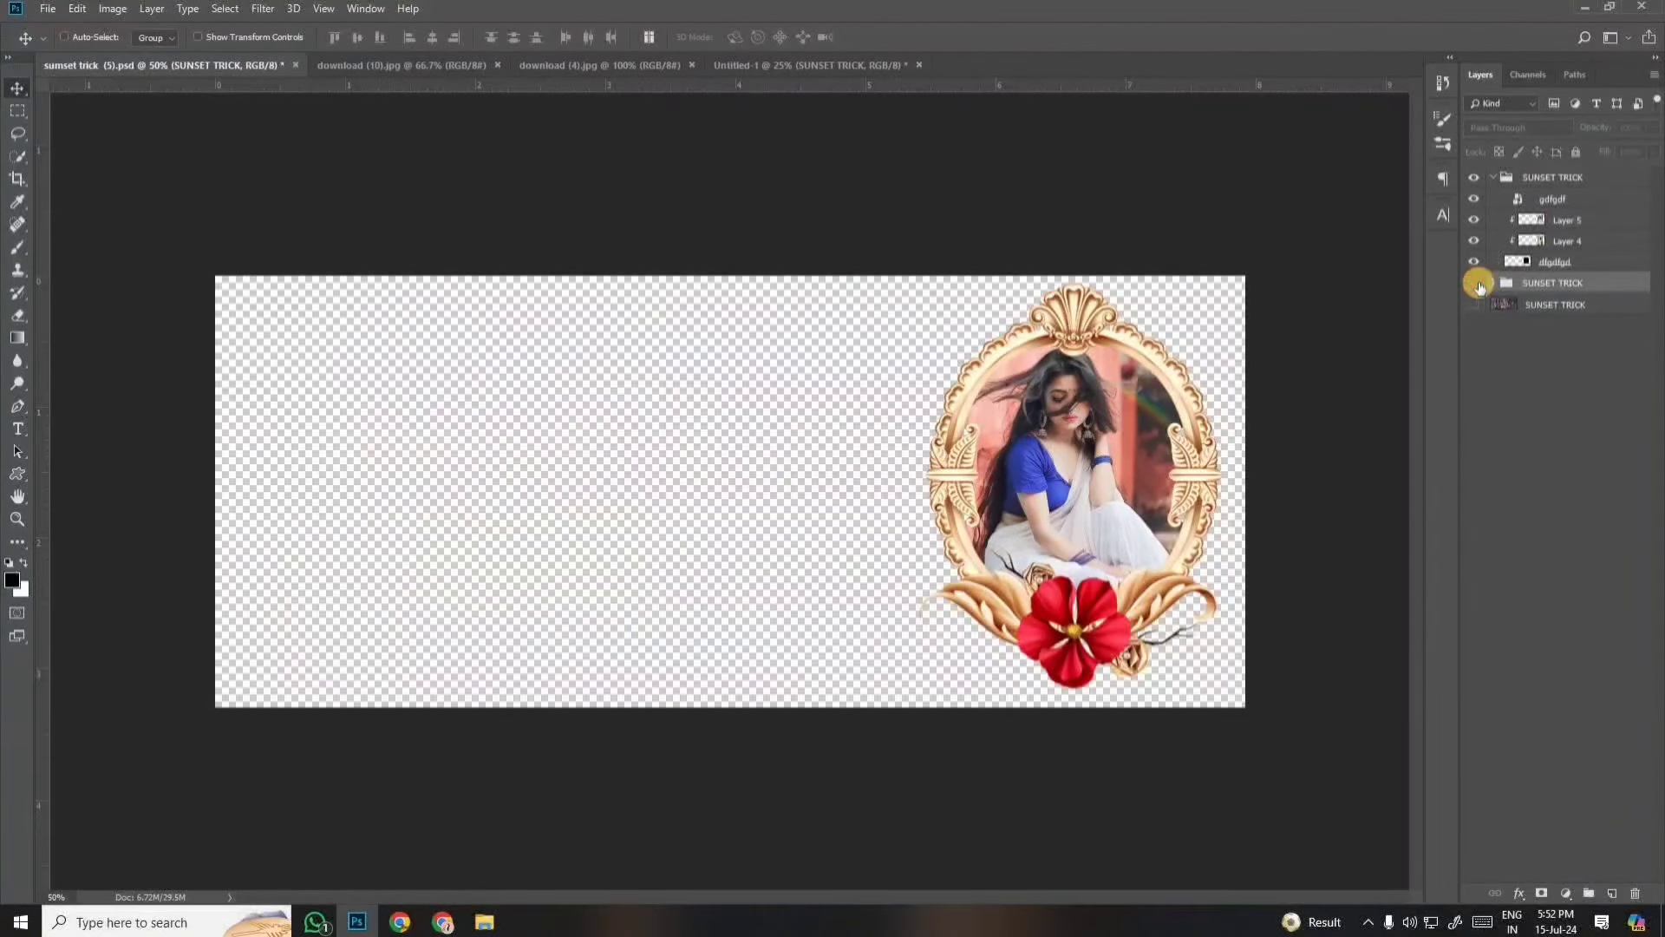